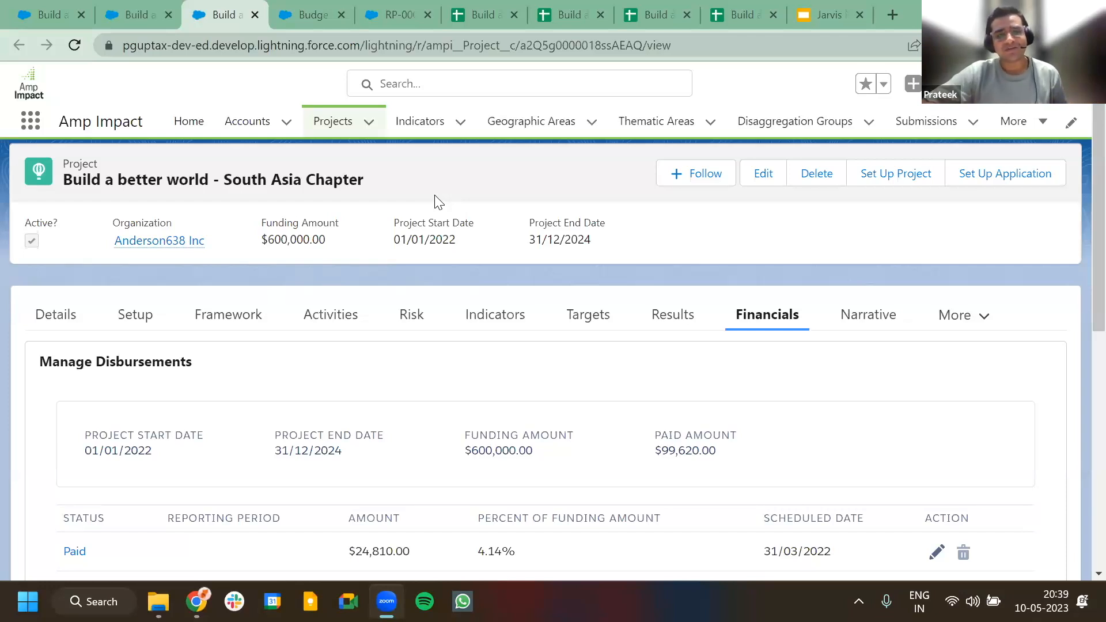
Step: Switch to the Build a better world project and start its Set Up Project wizard
key("ctrl+shift+Tab")
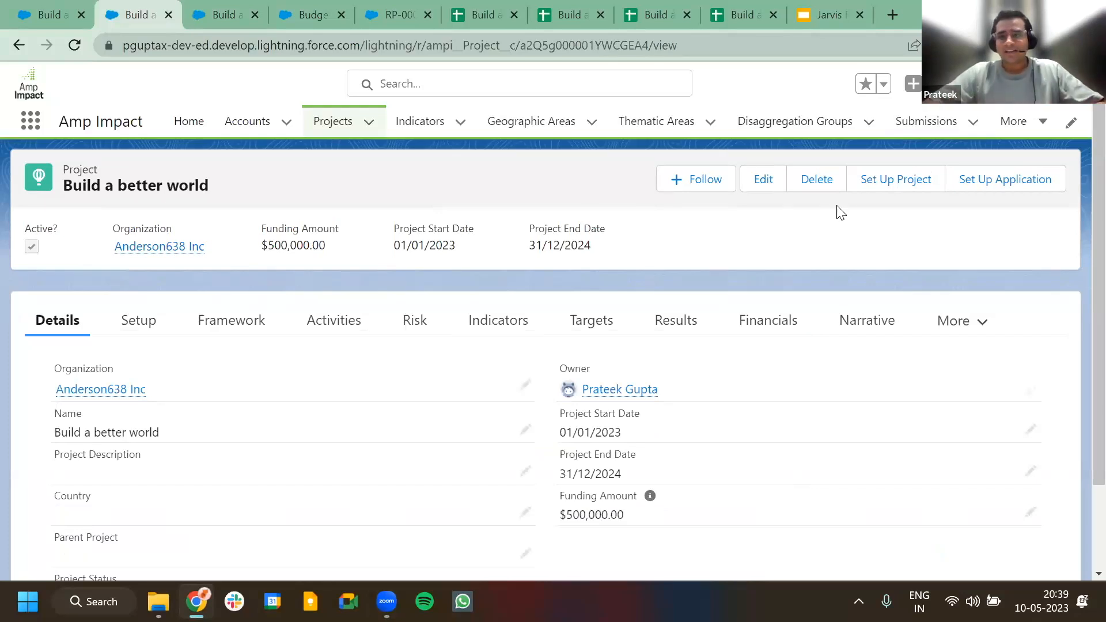
left_click(896, 181)
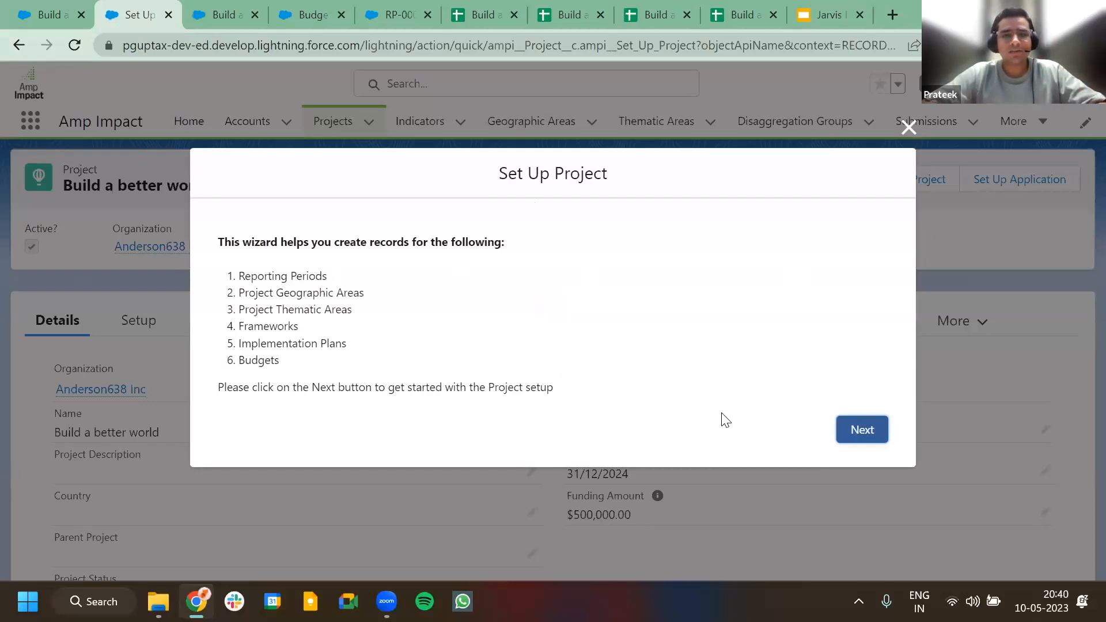
left_click(863, 429)
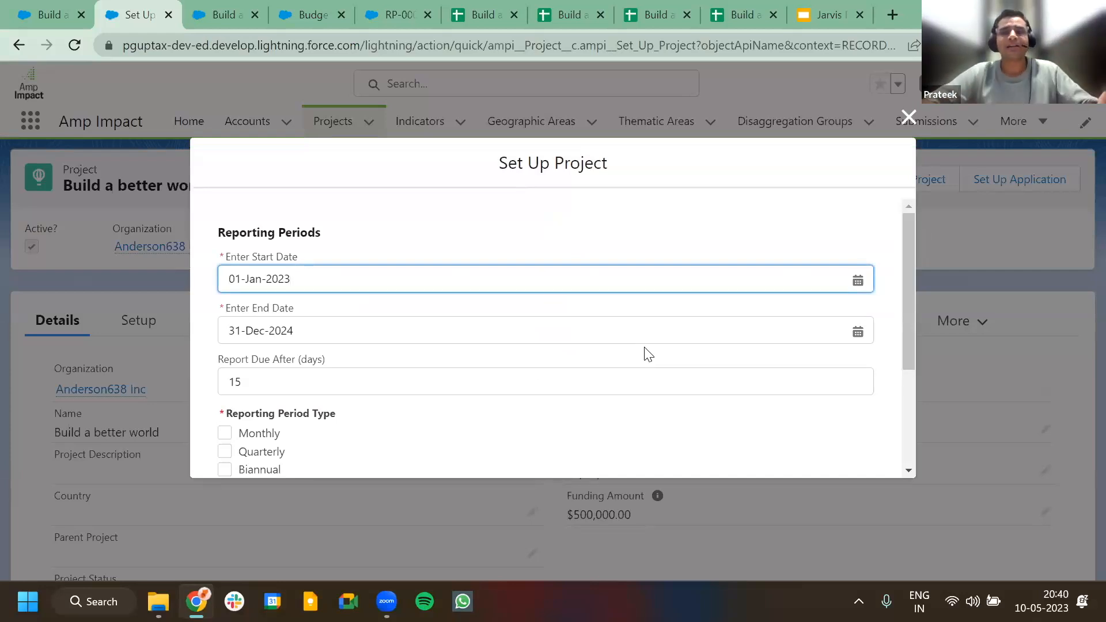
Step: Create Quarterly and Annual reporting periods for the project, marking that its indicators have baseline data
scroll(648, 354, "down", 1)
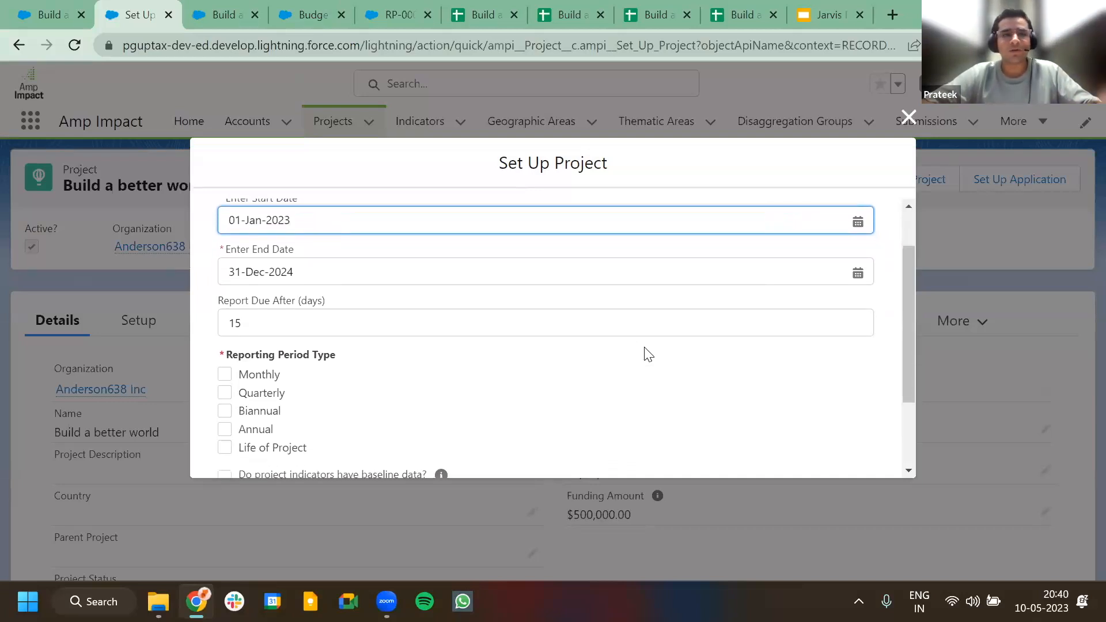
scroll(648, 354, "up", 1)
scroll(649, 354, "down", 1)
scroll(648, 354, "up", 1)
scroll(649, 354, "down", 1)
scroll(645, 350, "down", 1)
scroll(645, 350, "up", 1)
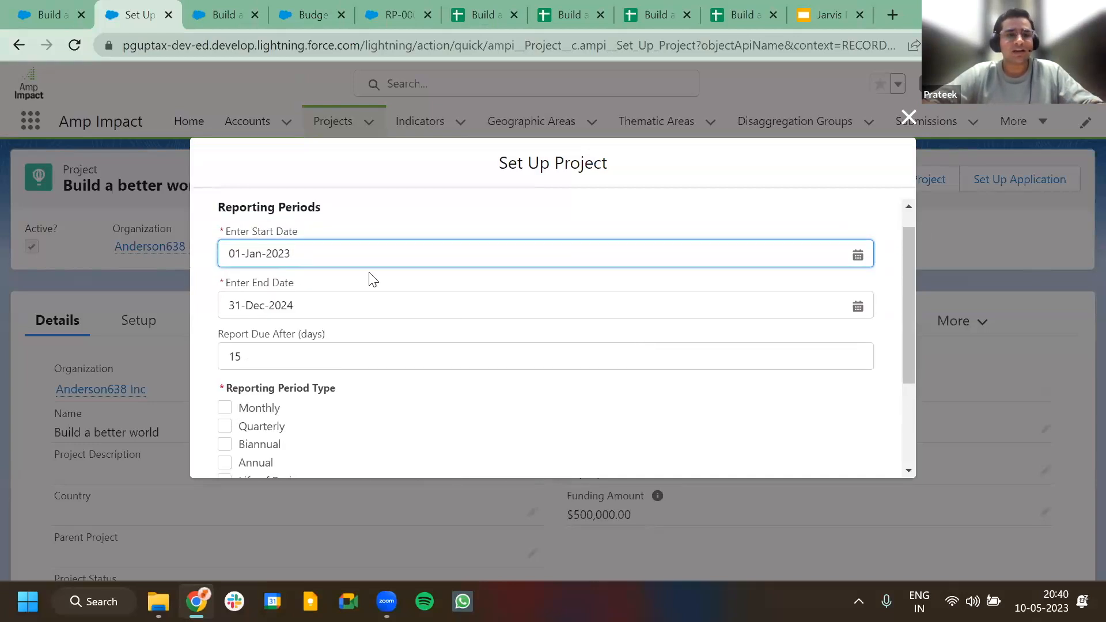
scroll(374, 279, "down", 2)
scroll(374, 279, "down", 1)
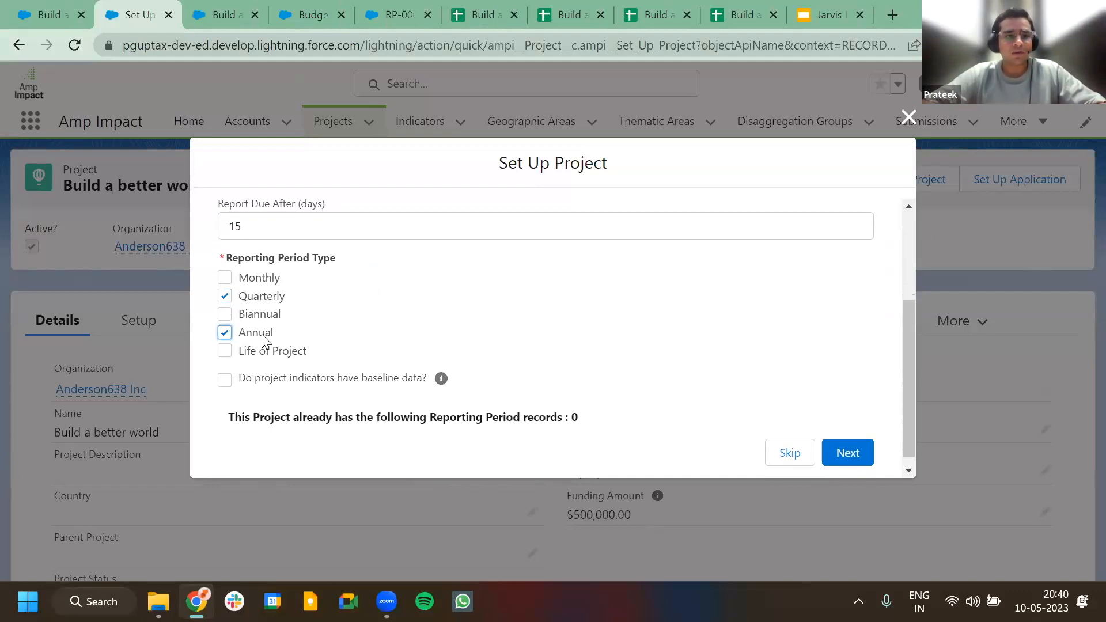
left_click(225, 381)
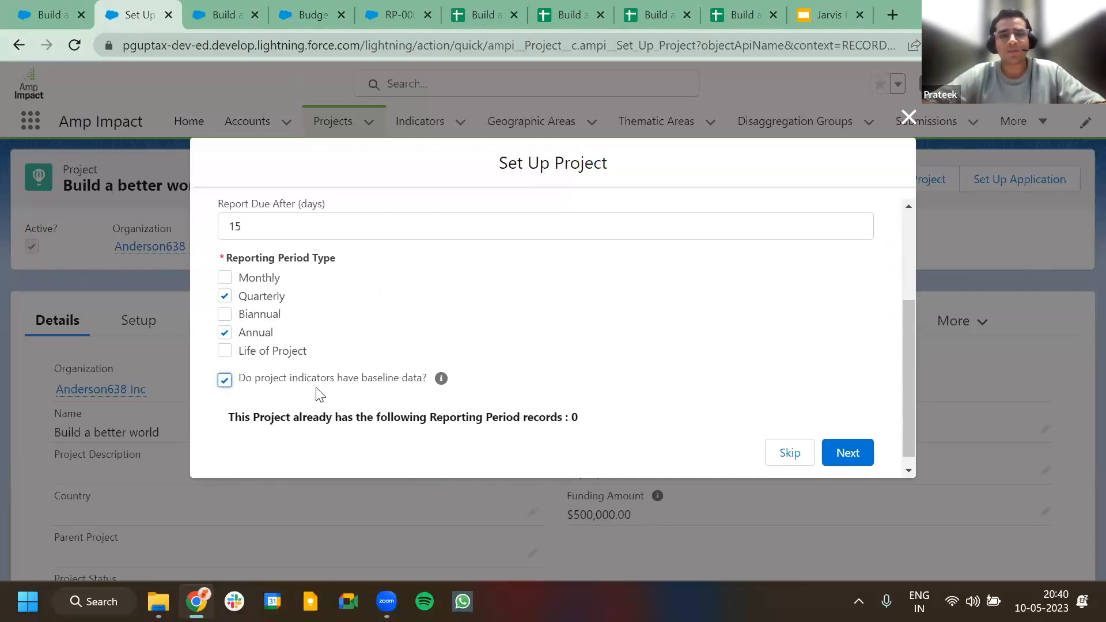
left_click(847, 455)
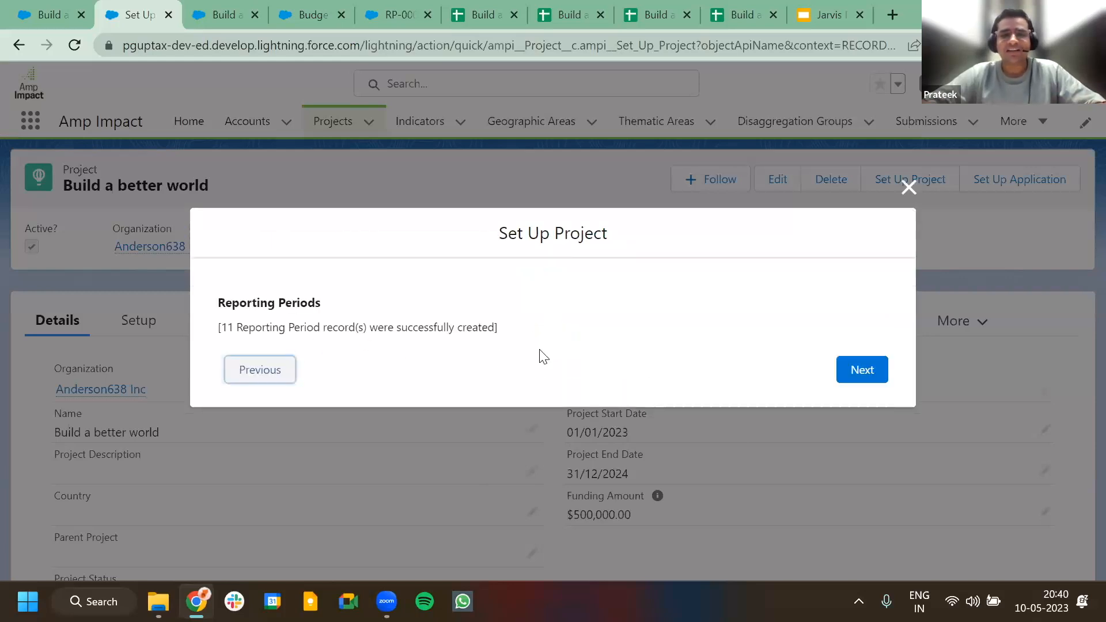
Step: Add India and Pakistan as the project's geographic areas
left_click(855, 369)
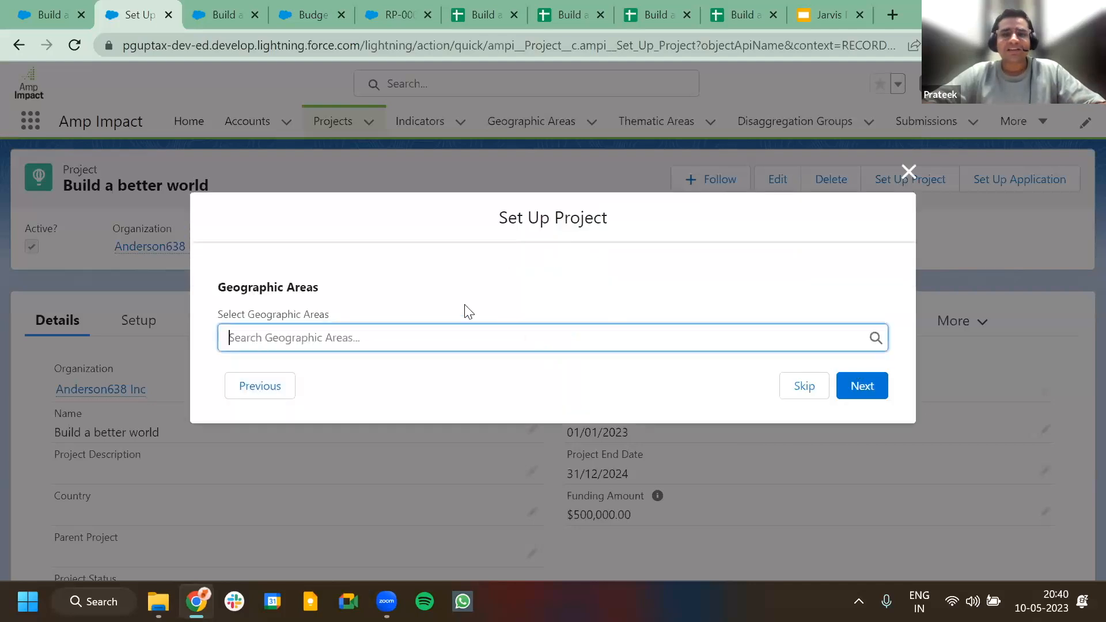
left_click(344, 323)
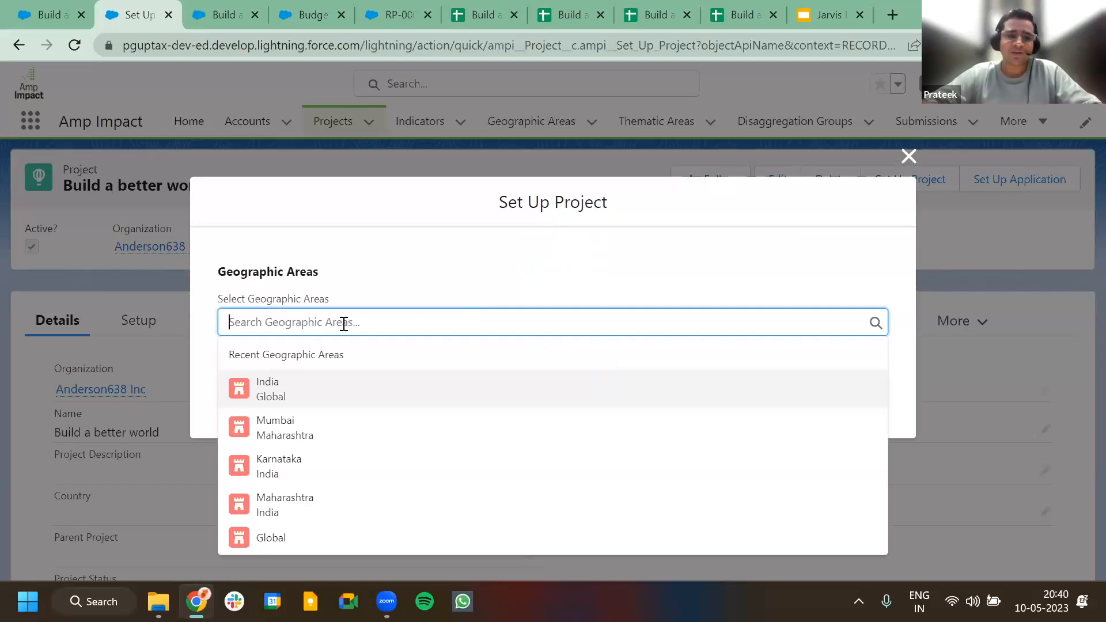
left_click(306, 394)
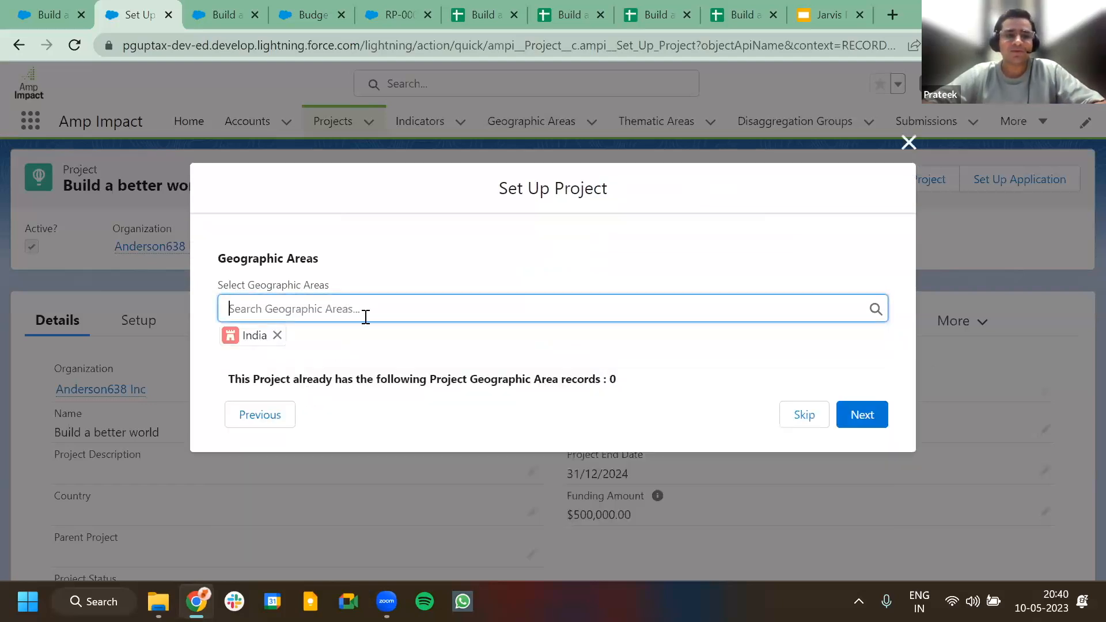
type("pak")
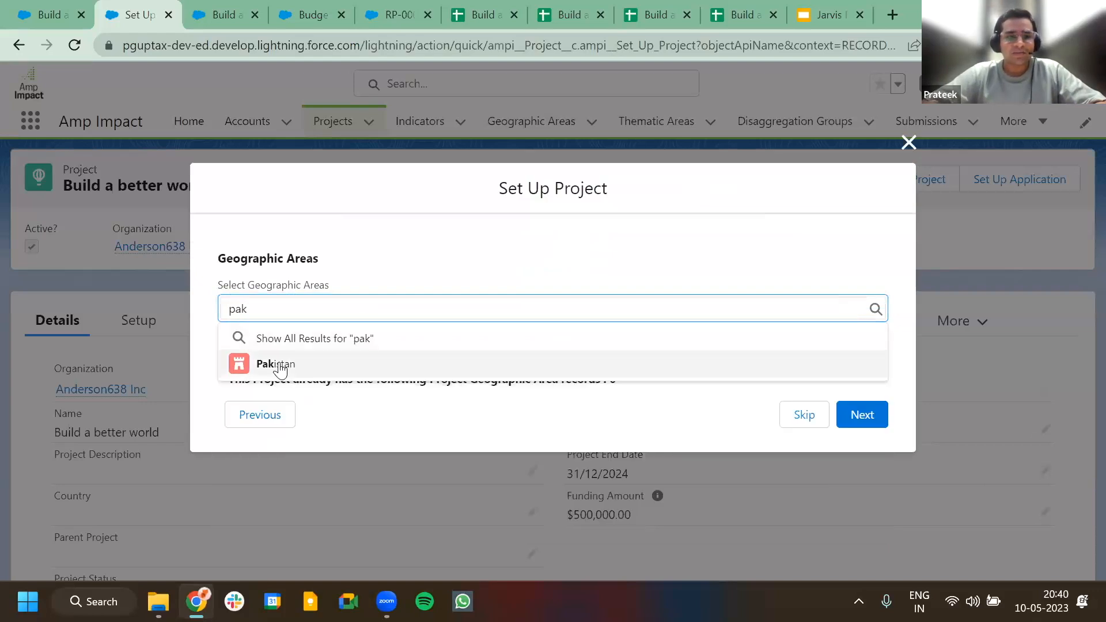
left_click(281, 364)
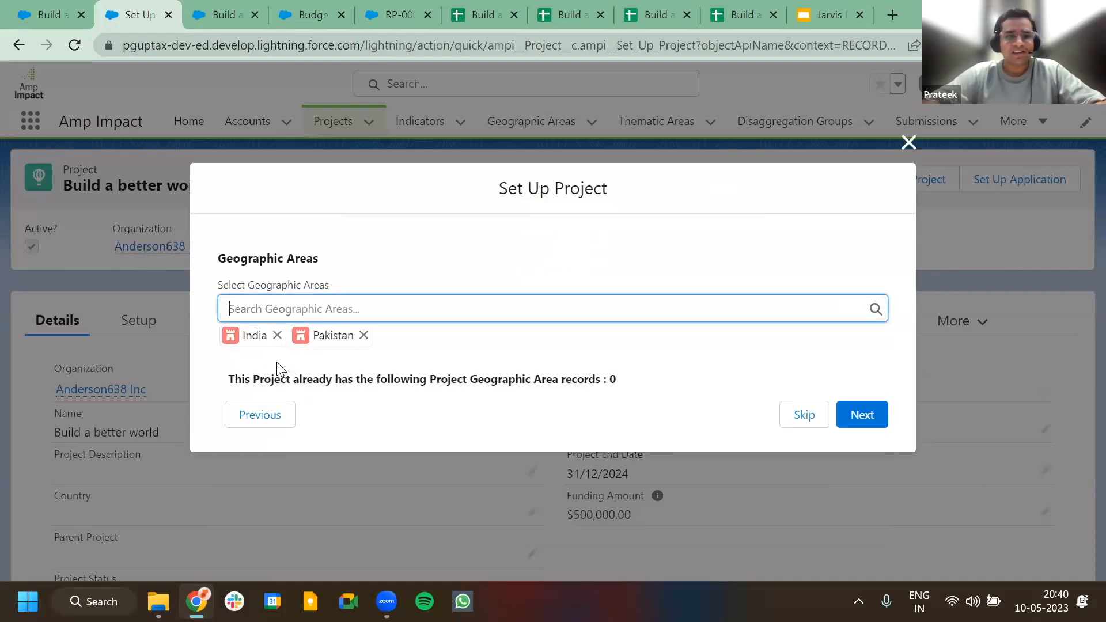
left_click(872, 414)
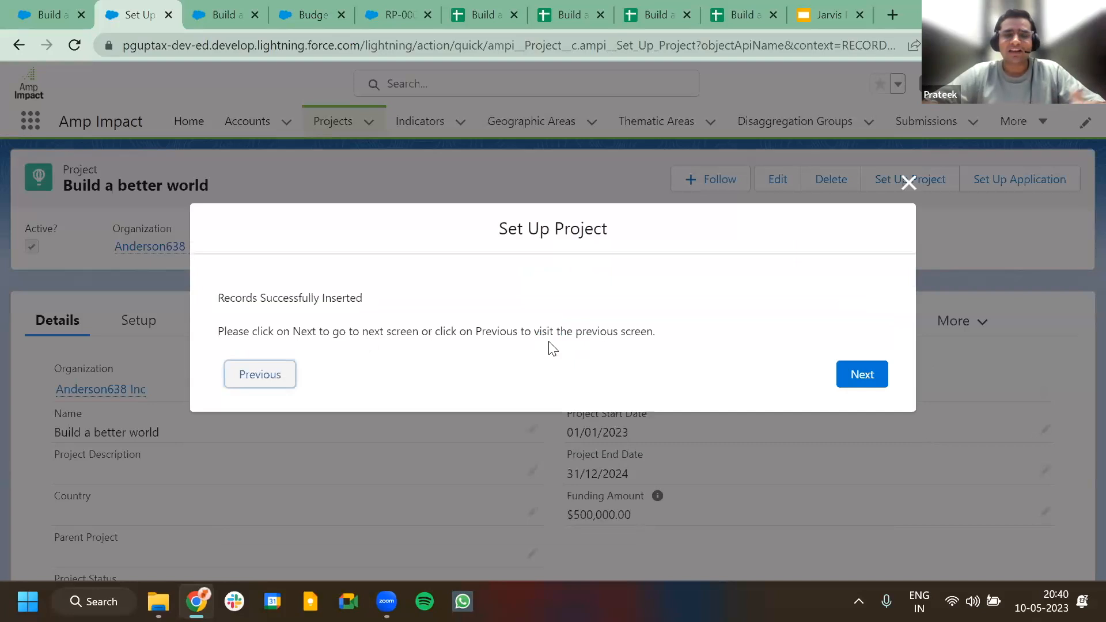
Step: Skip the thematic areas and create a framework named Test Framework, with the option to create another framework enabled
left_click(854, 376)
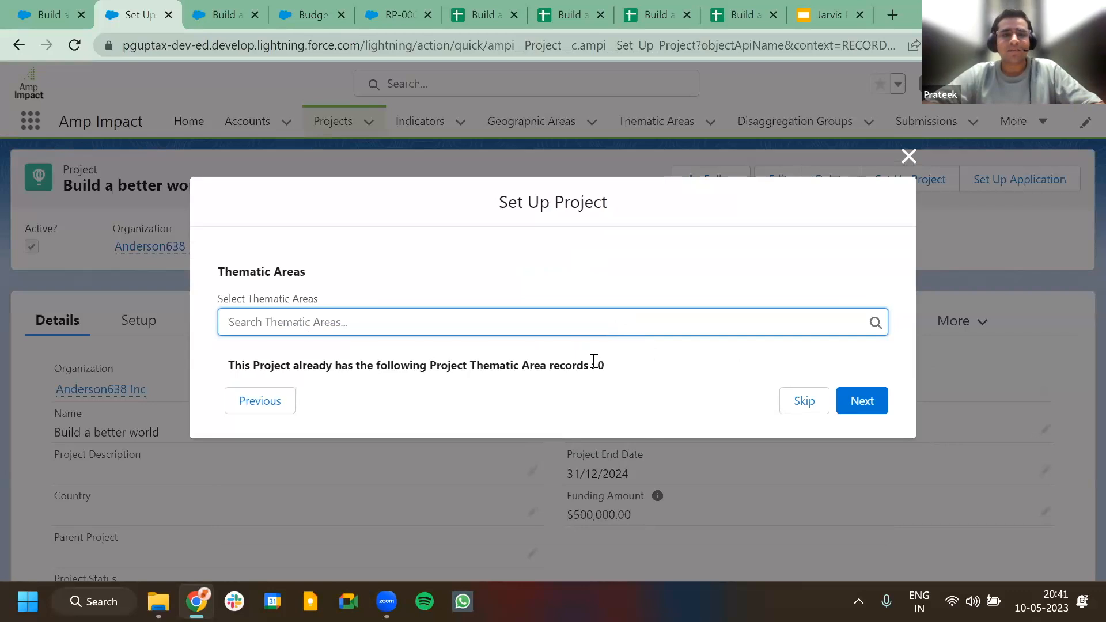
left_click(808, 404)
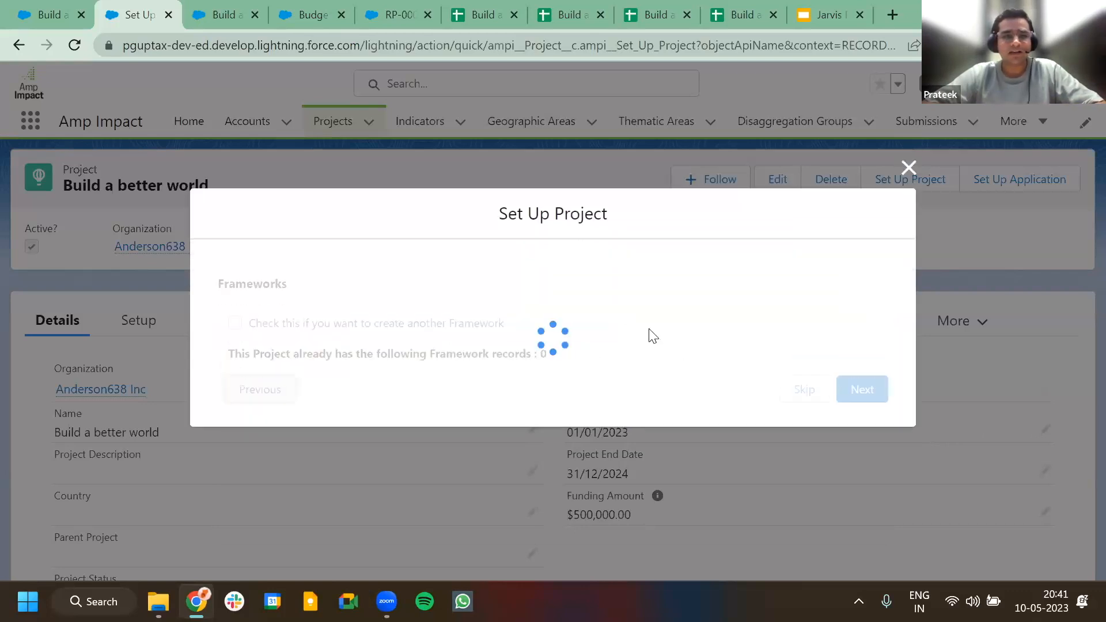
left_click(390, 280)
type("Test ")
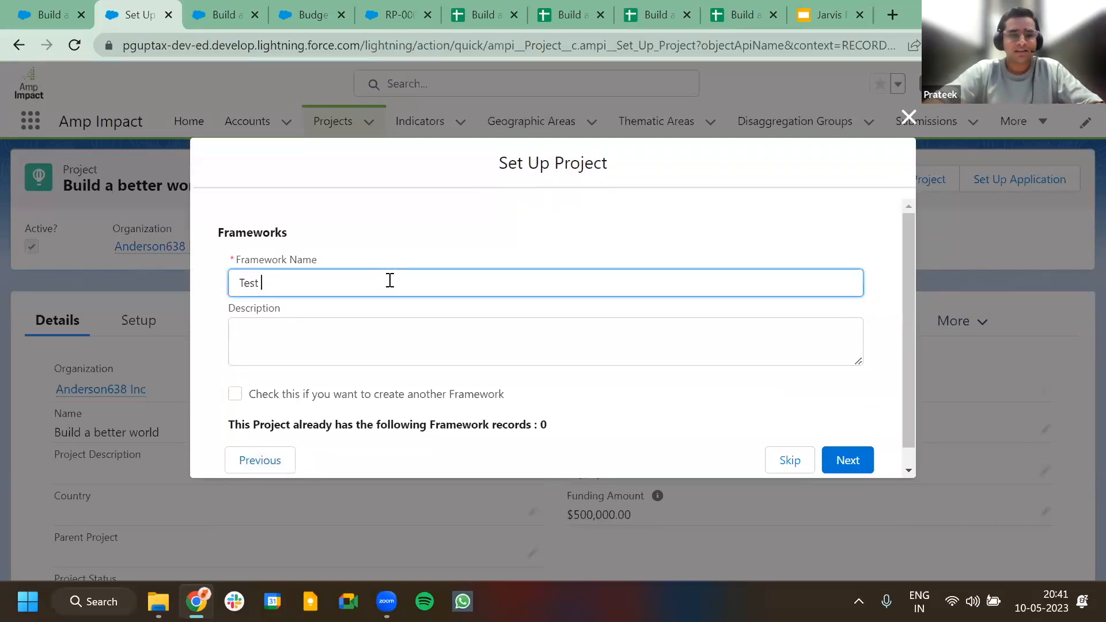
type("Framework")
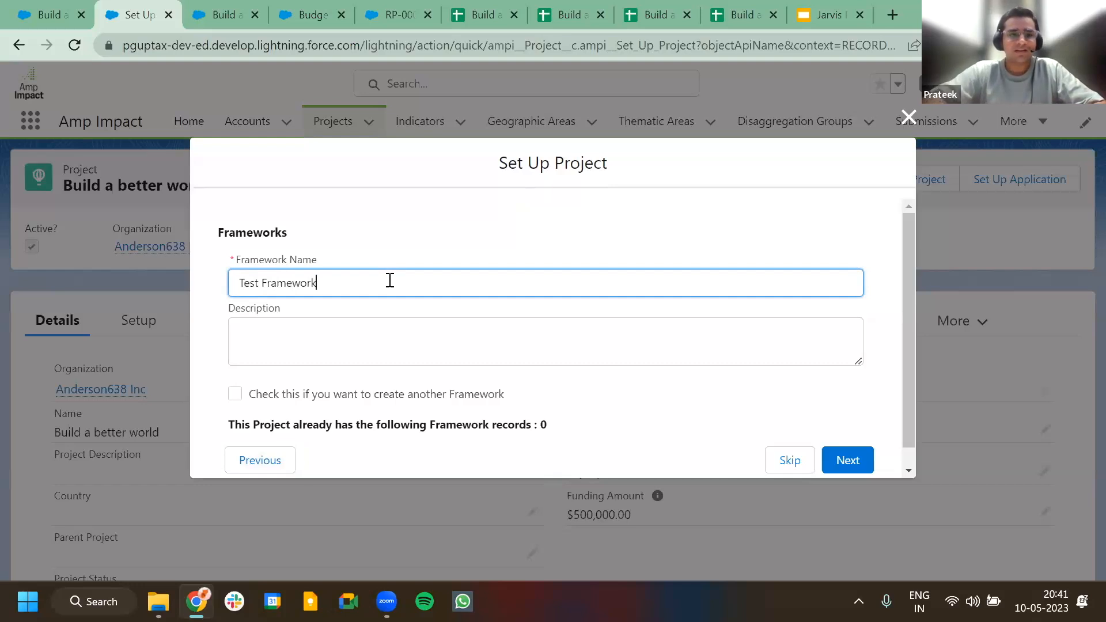
left_click(329, 334)
scroll(330, 334, "down", 1)
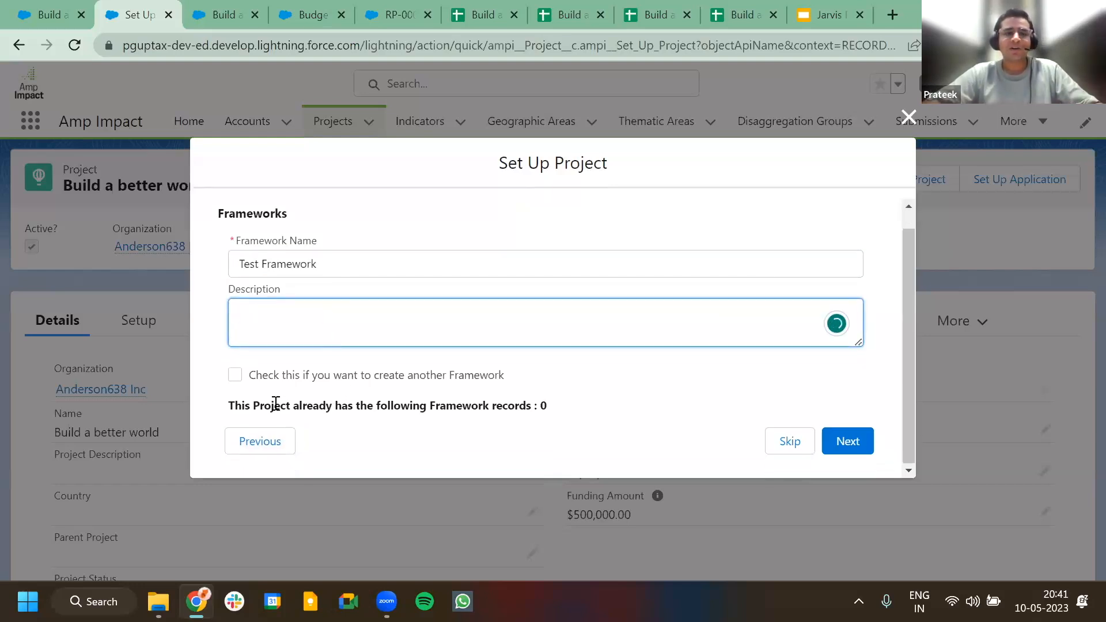
left_click(235, 375)
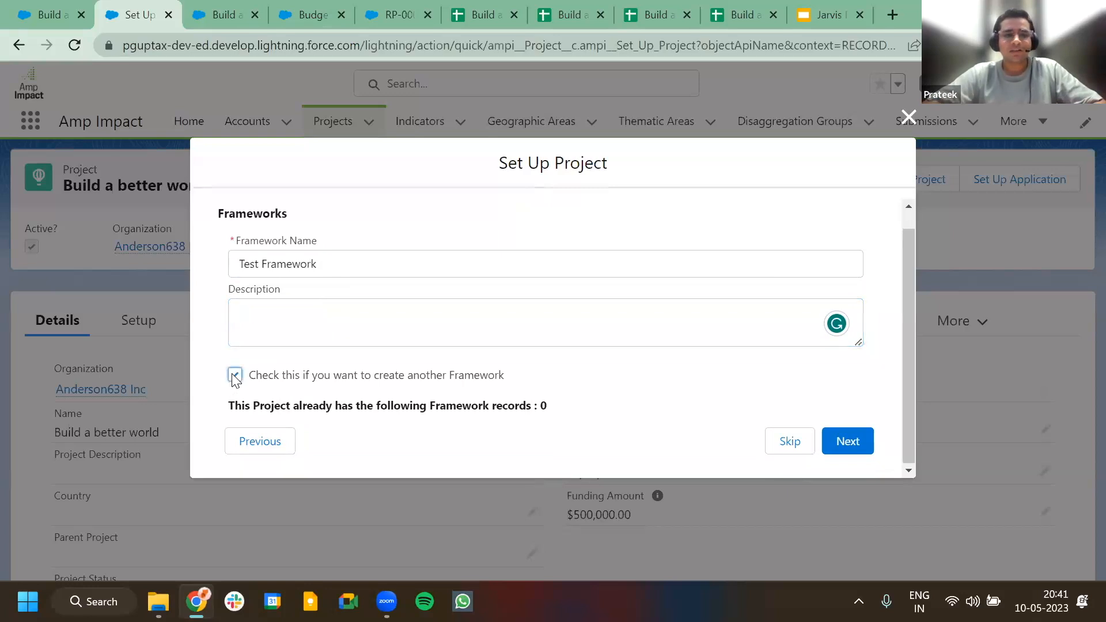
left_click(847, 442)
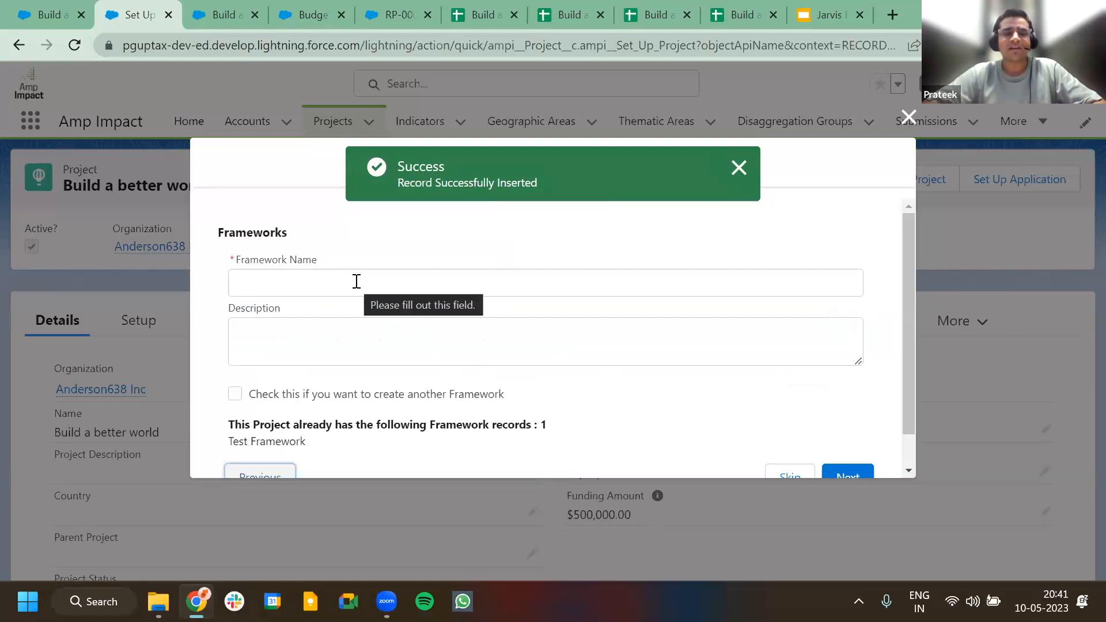
Step: Skip adding a second framework and skip the implementation plans
scroll(356, 281, "down", 1)
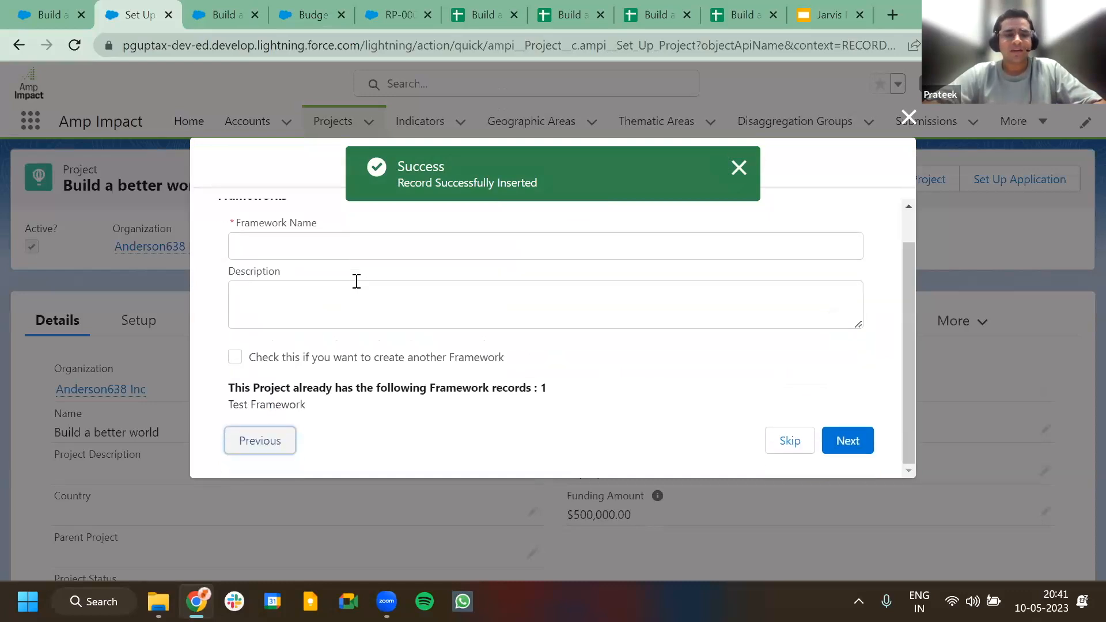
left_click(790, 441)
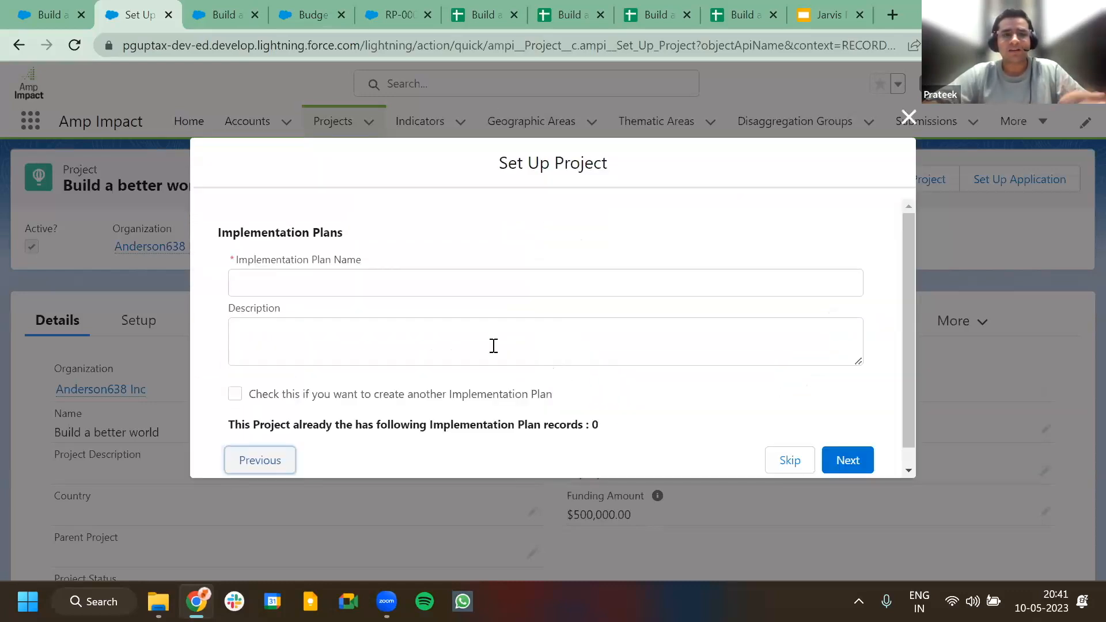
scroll(492, 344, "down", 1)
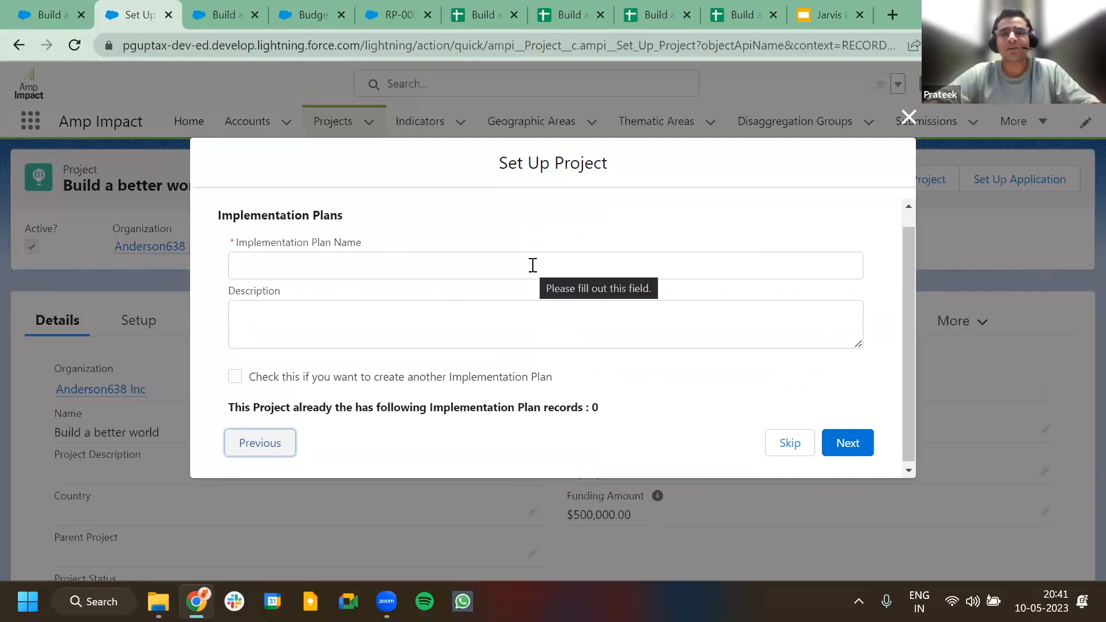
left_click(794, 442)
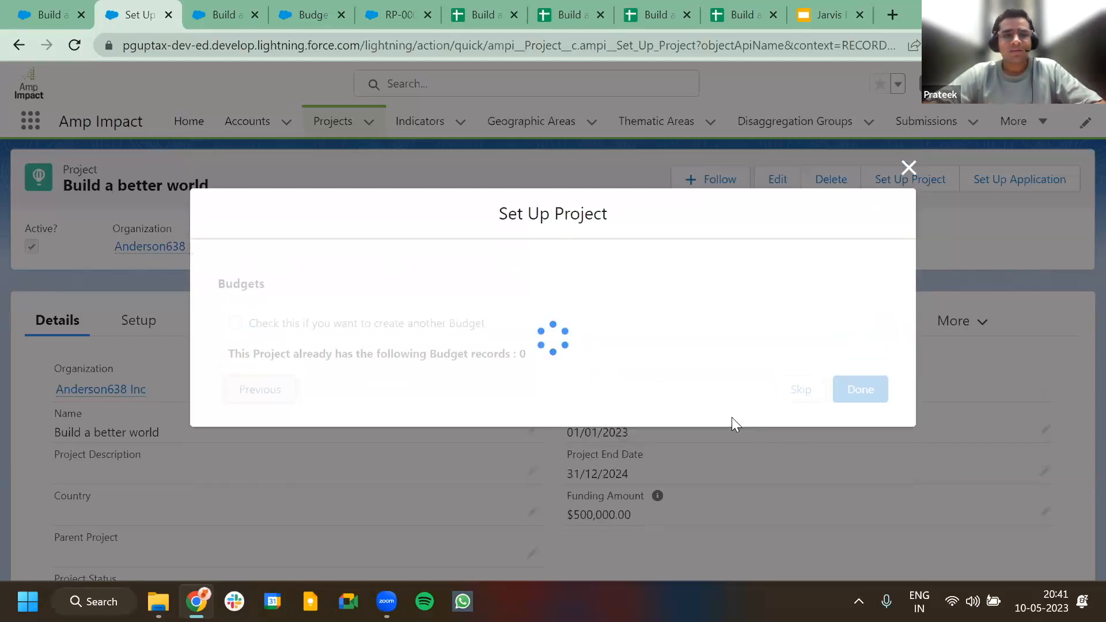
Step: Create a budget named Test Budget running from 01/05/2023 to 31/05/2023 and finish the project setup
left_click(349, 279)
type("Test Budget")
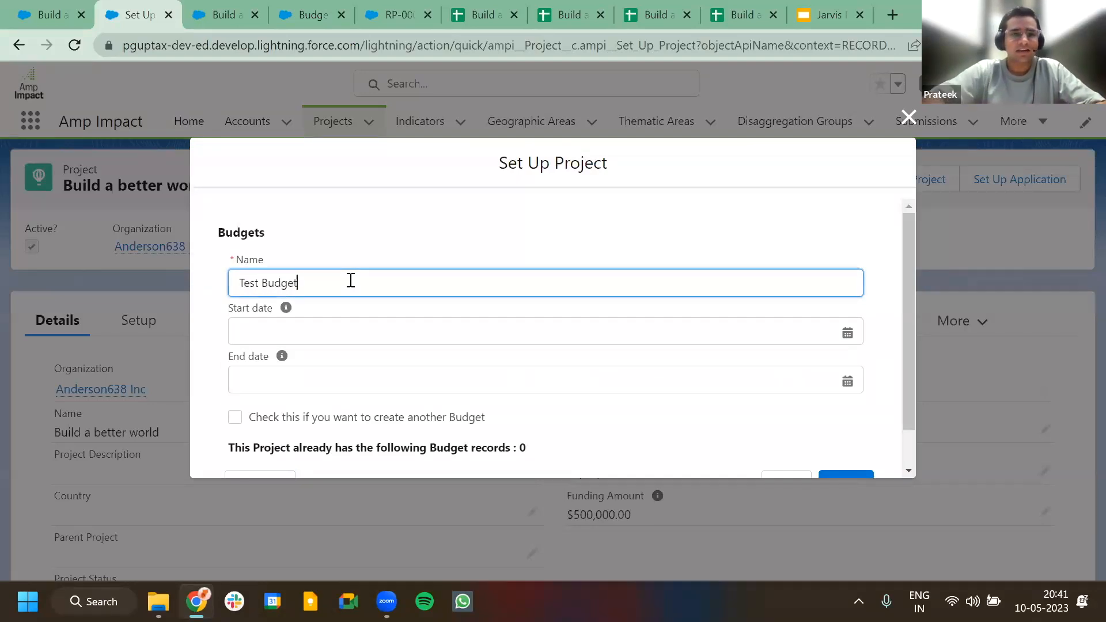
left_click(376, 327)
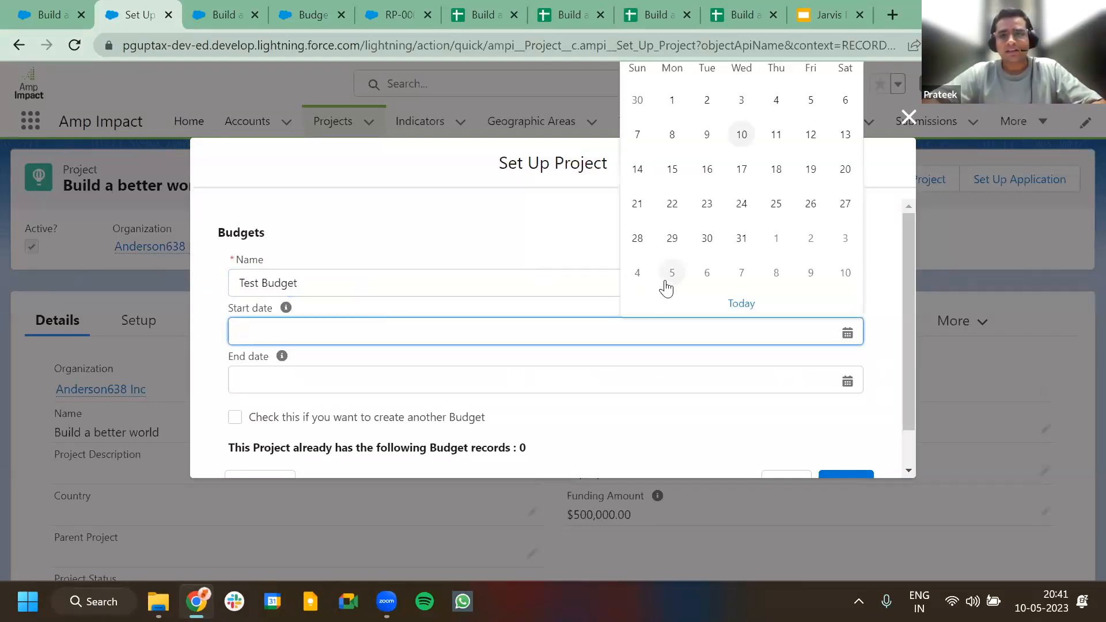
scroll(882, 321, "down", 2)
scroll(882, 321, "up", 2)
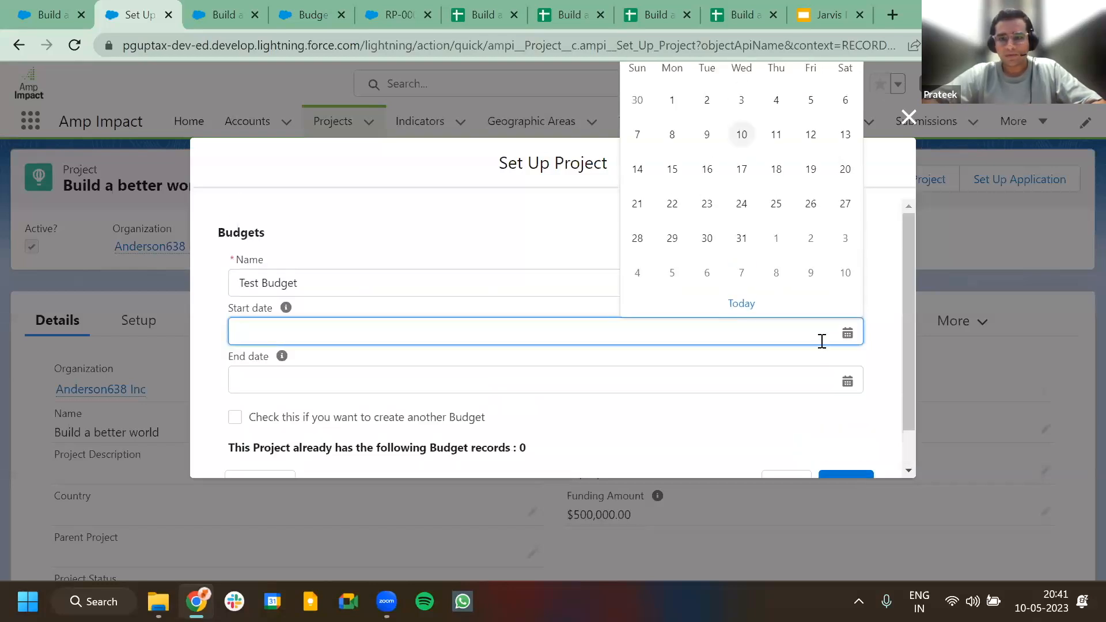
left_click(875, 344)
left_click(852, 333)
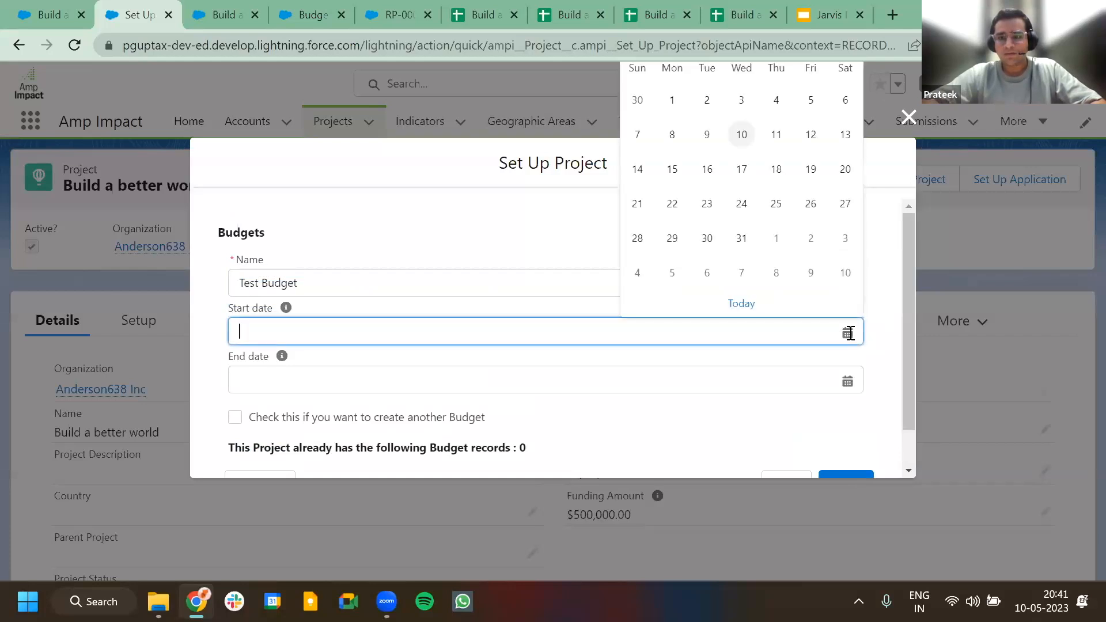
left_click(673, 99)
left_click(433, 377)
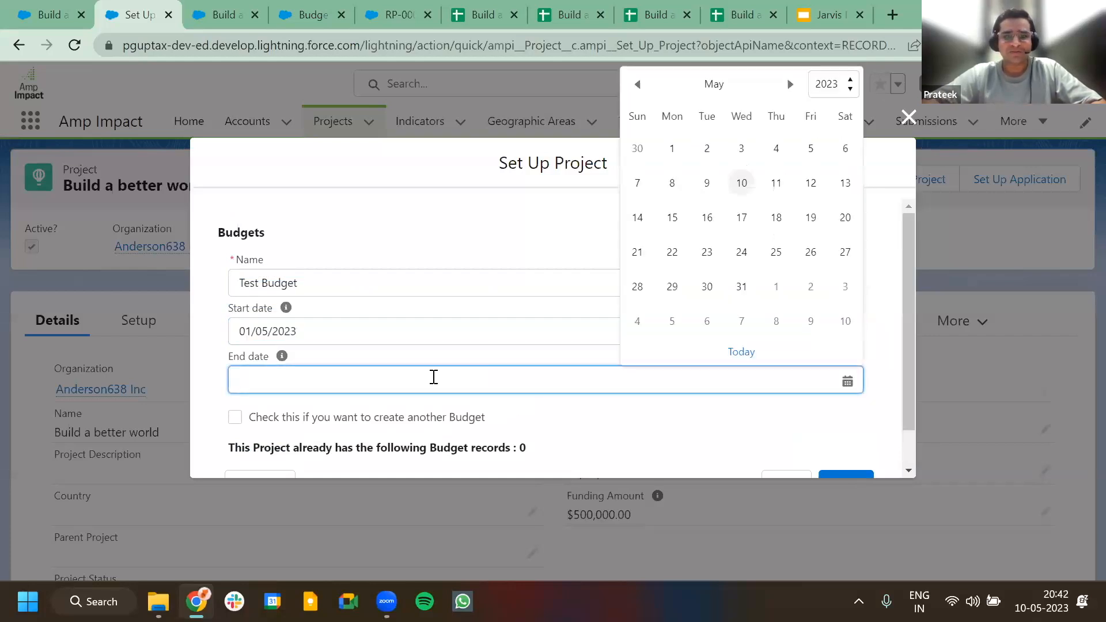
left_click(739, 288)
scroll(633, 422, "down", 1)
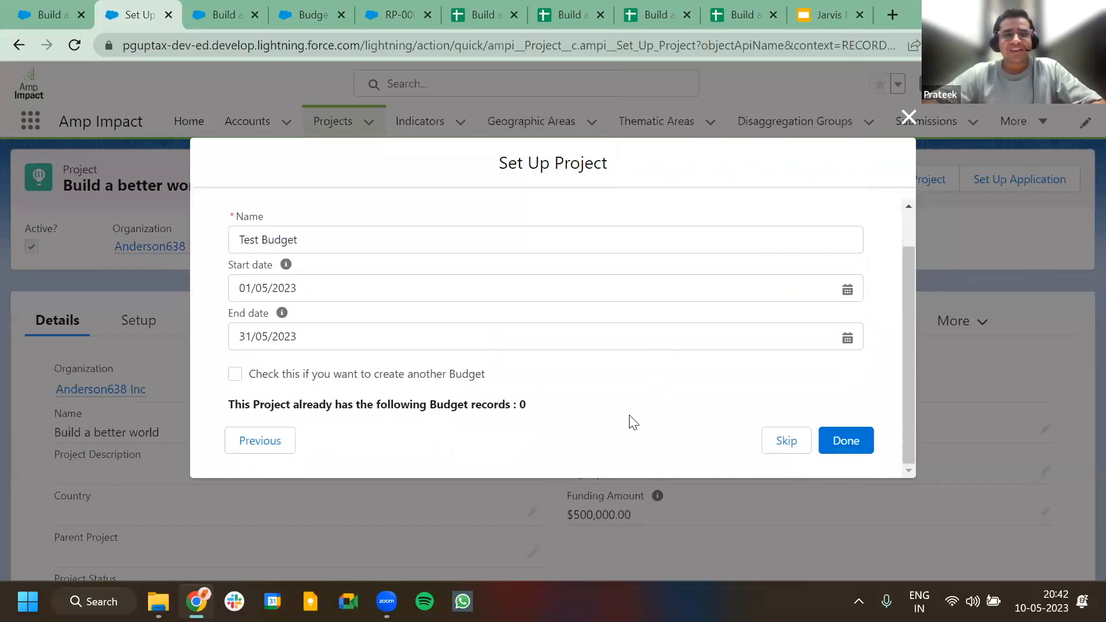
left_click(852, 440)
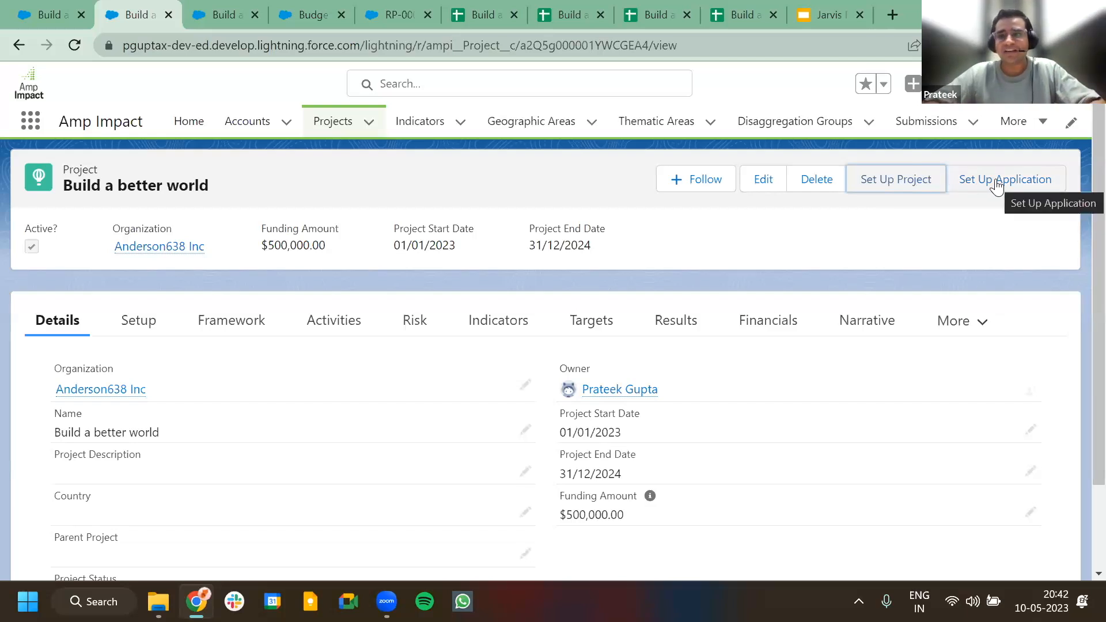
Step: Open the Set Up Application wizard for the project and highlight the Project Roles entry in its record list
left_click(941, 231)
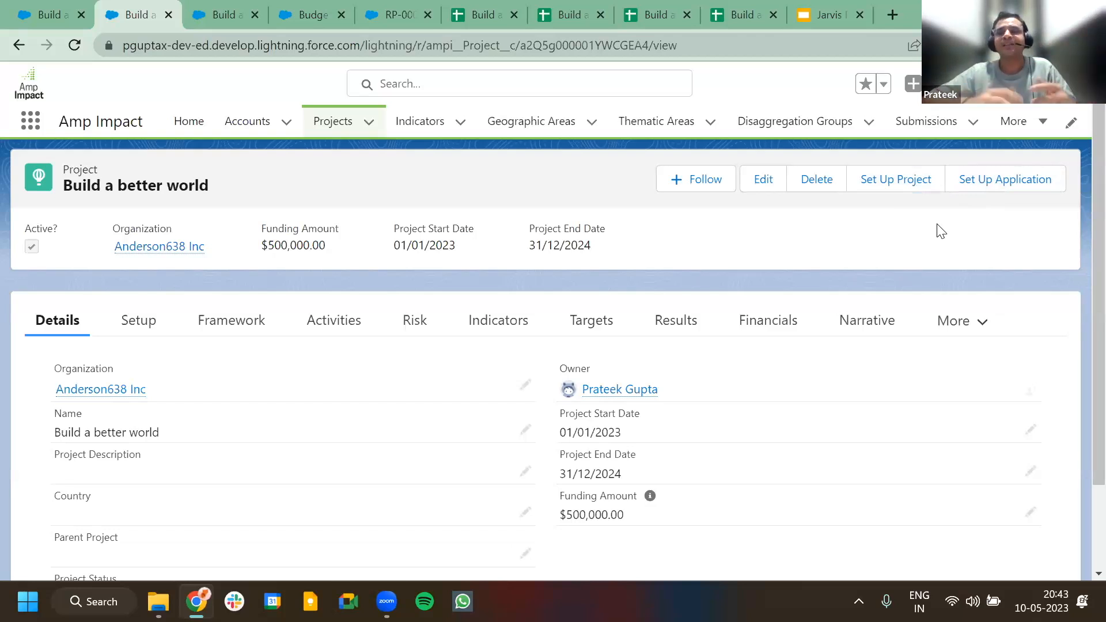
left_click(1002, 185)
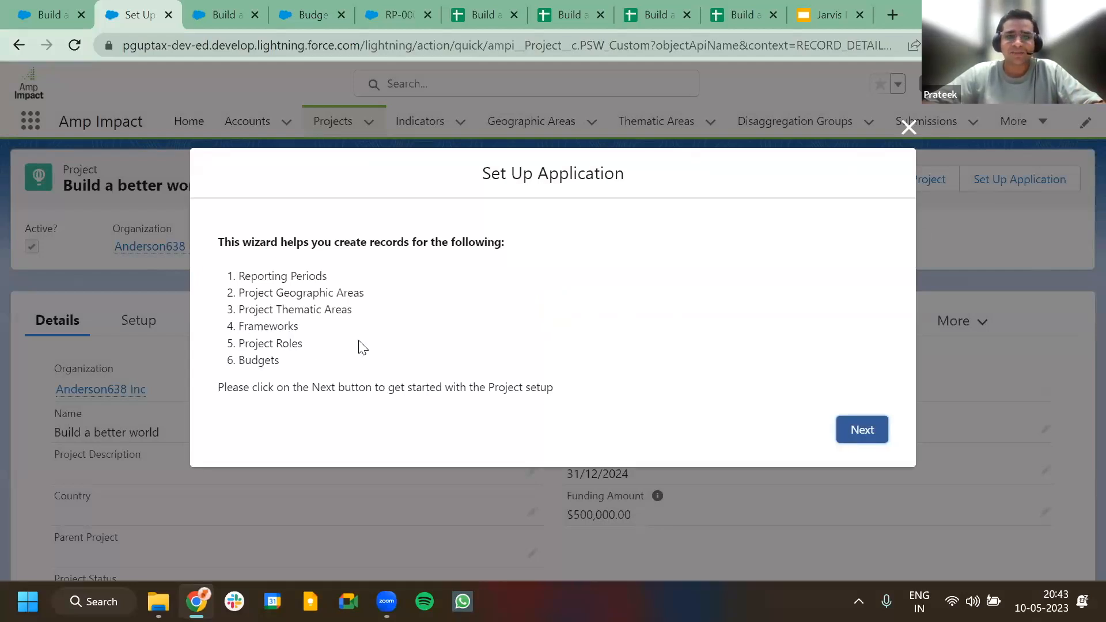
left_click_drag(241, 340, 313, 348)
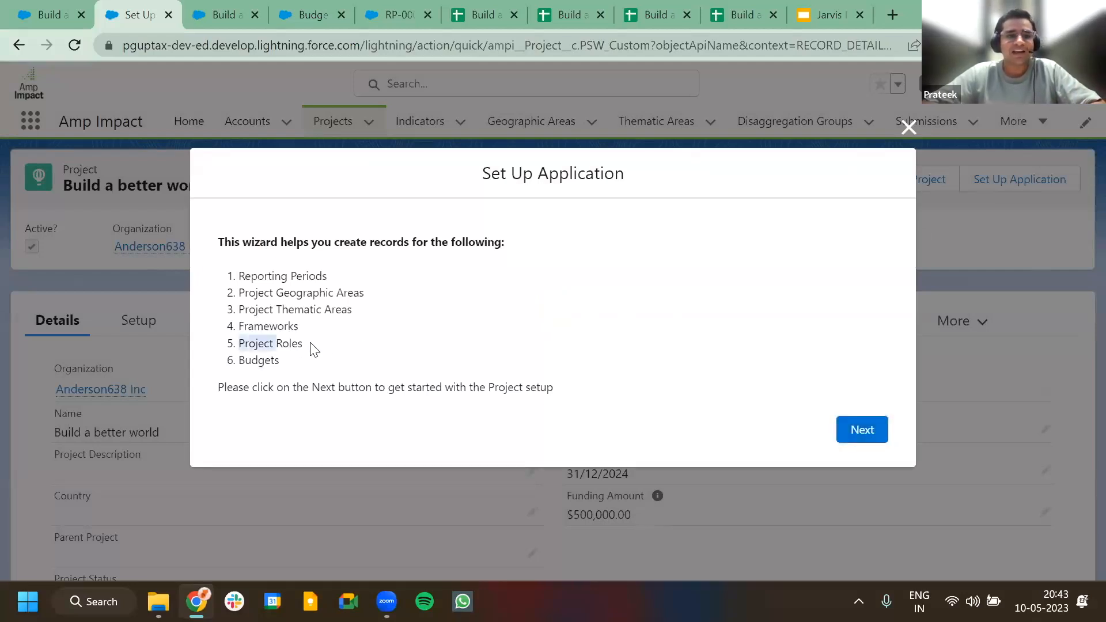
Step: Start the Set Up Application wizard and examine the Reporting Periods settings and the project's existing reporting period records
left_click(846, 429)
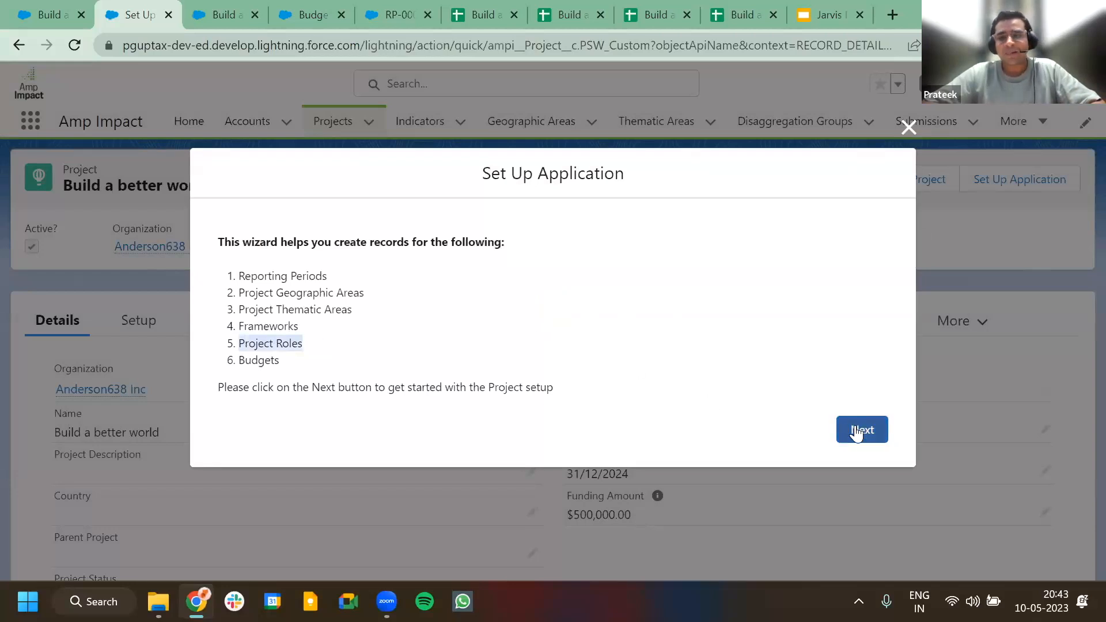
scroll(627, 334, "down", 5)
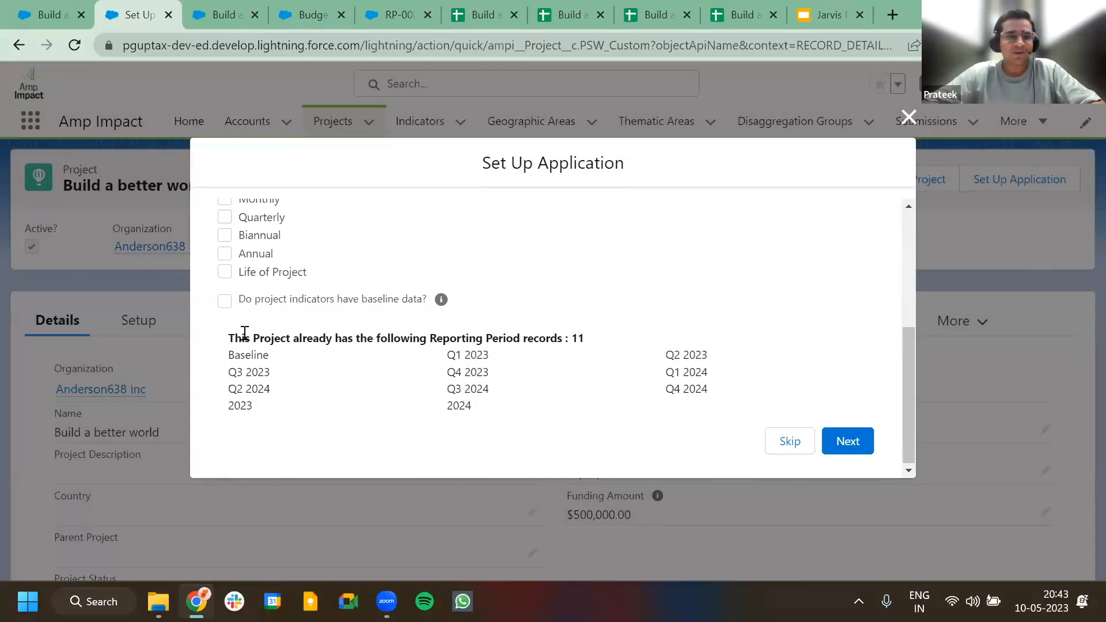
left_click_drag(228, 337, 587, 423)
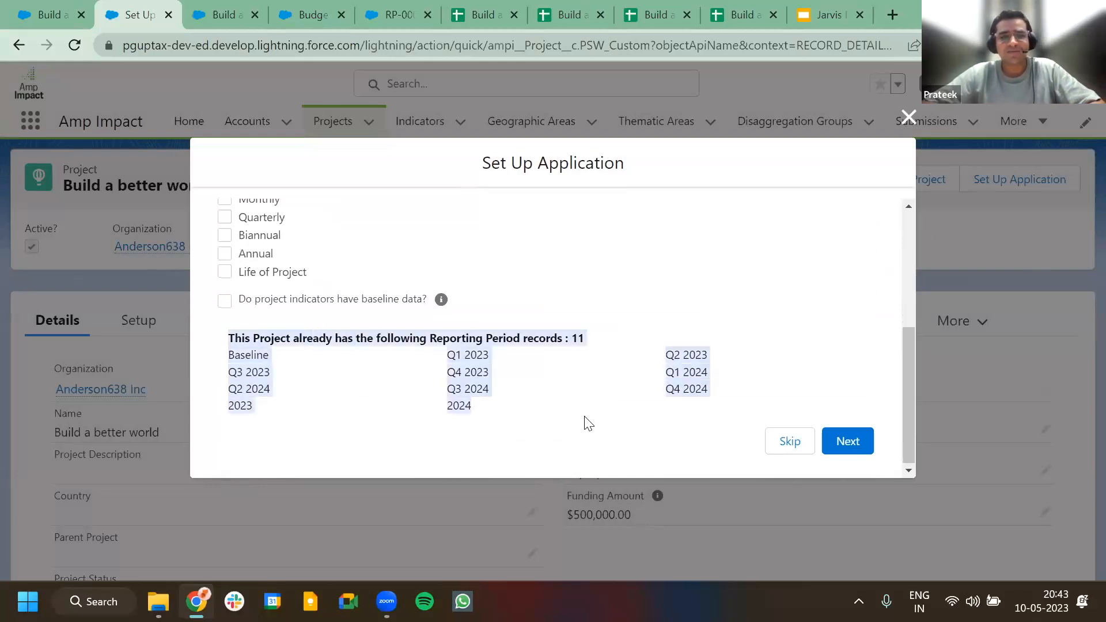
left_click(587, 423)
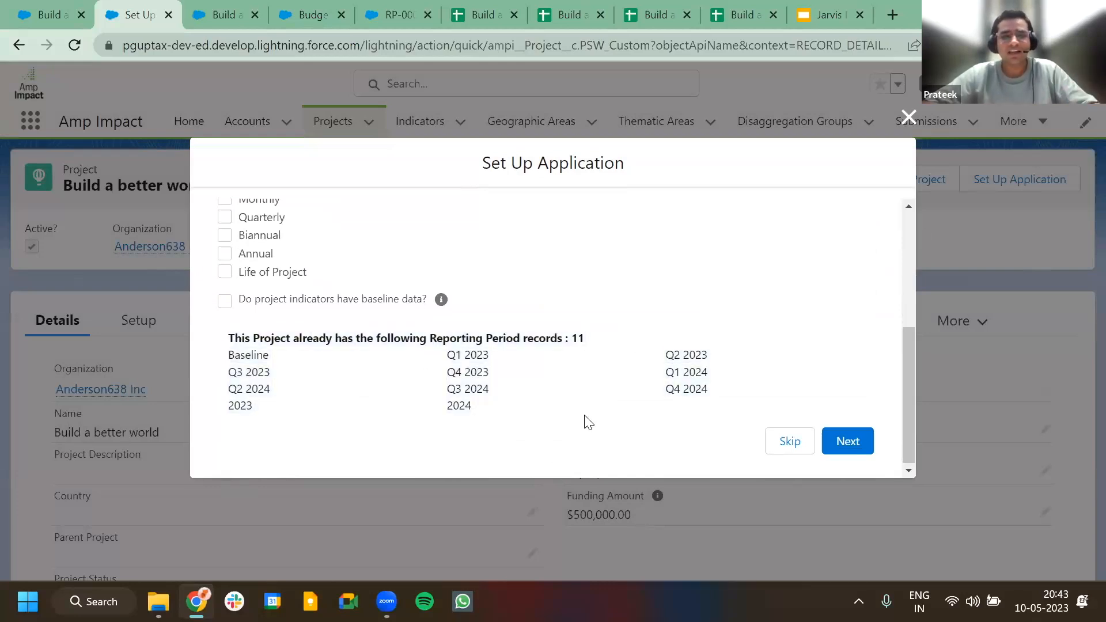
scroll(588, 423, "up", 1)
scroll(588, 422, "down", 1)
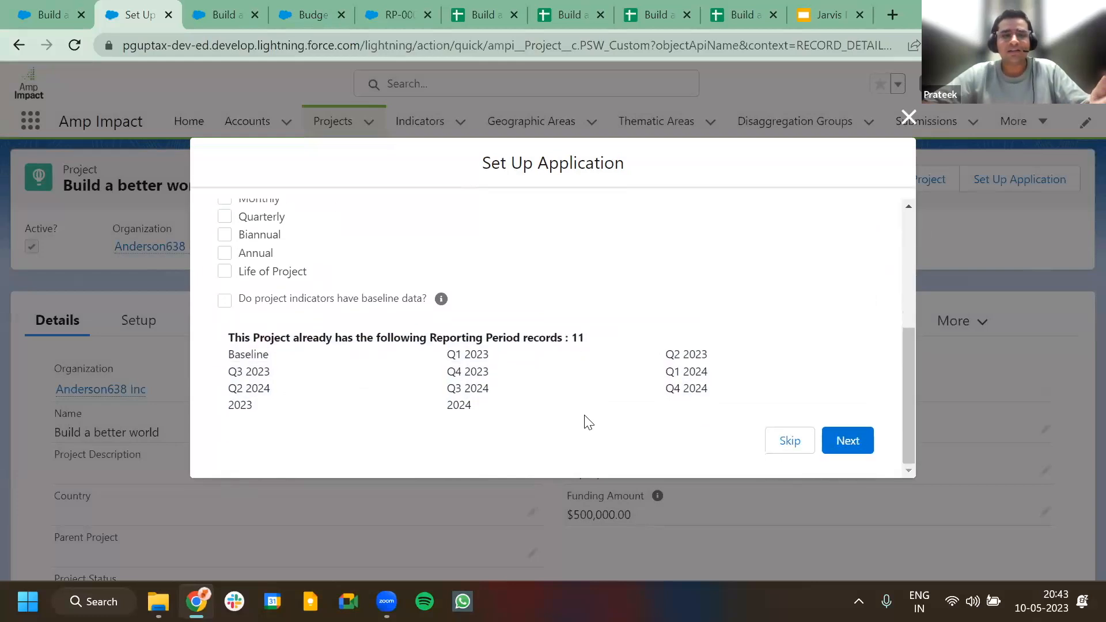
scroll(587, 423, "up", 1)
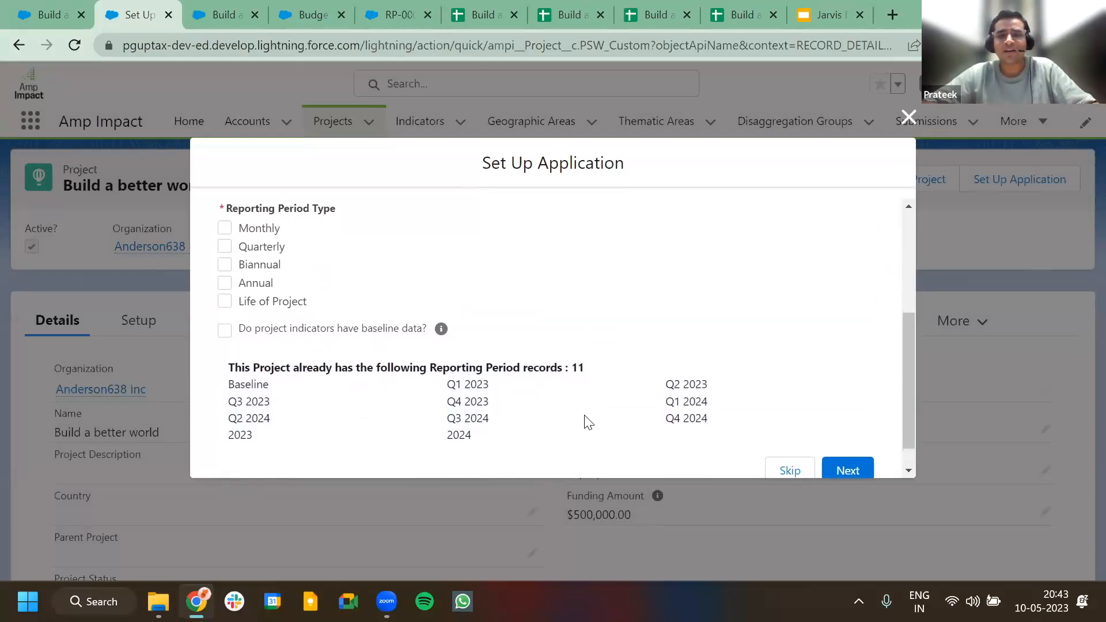
scroll(587, 423, "up", 3)
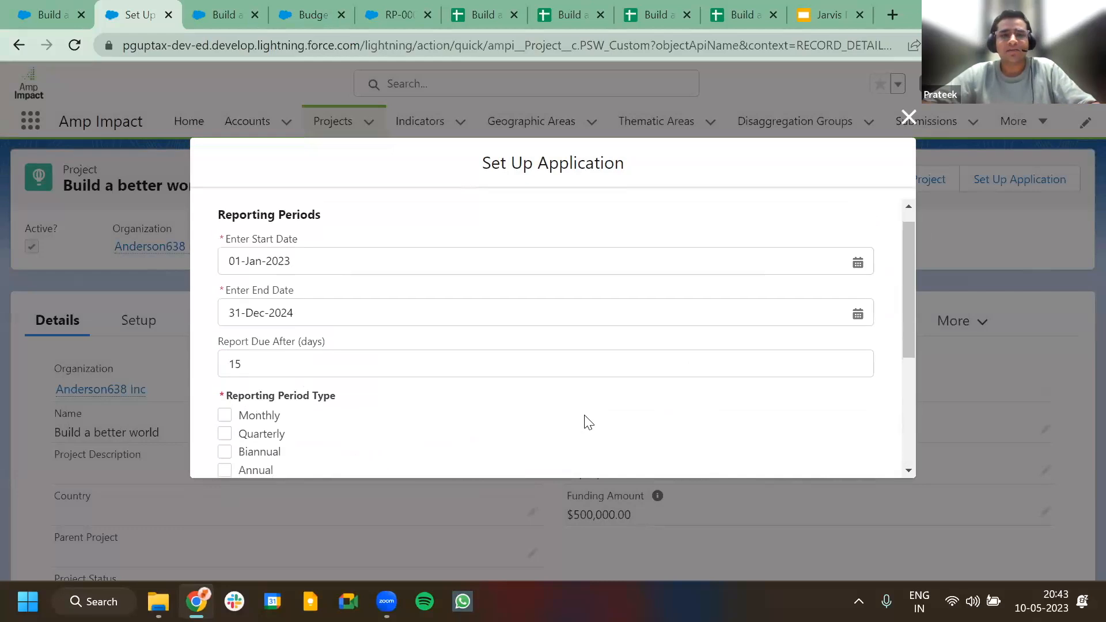
scroll(587, 423, "down", 2)
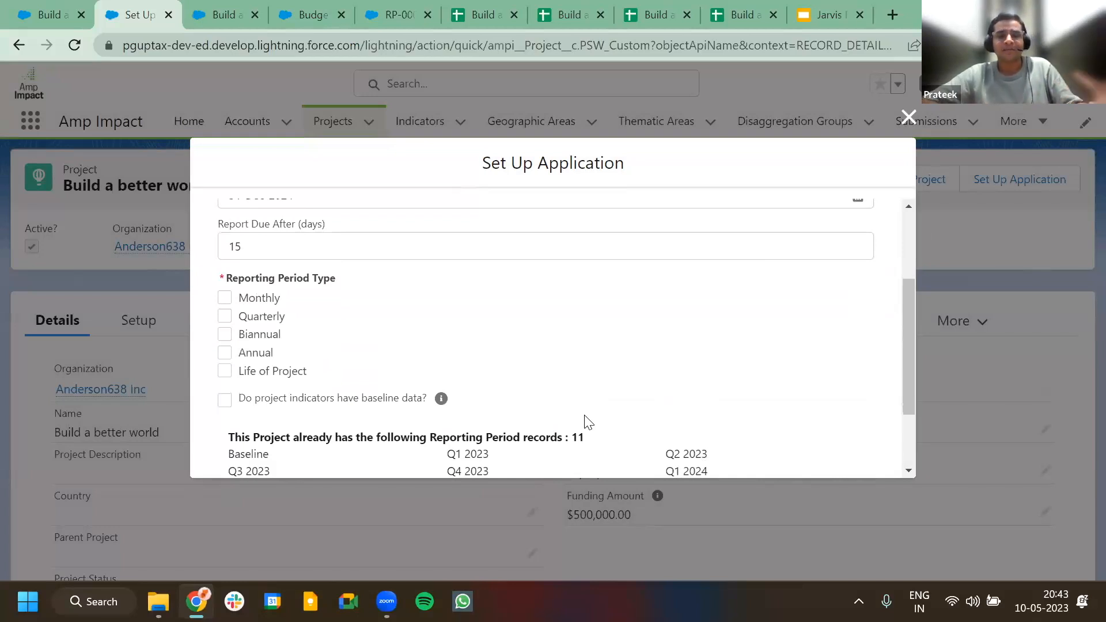
scroll(587, 423, "up", 2)
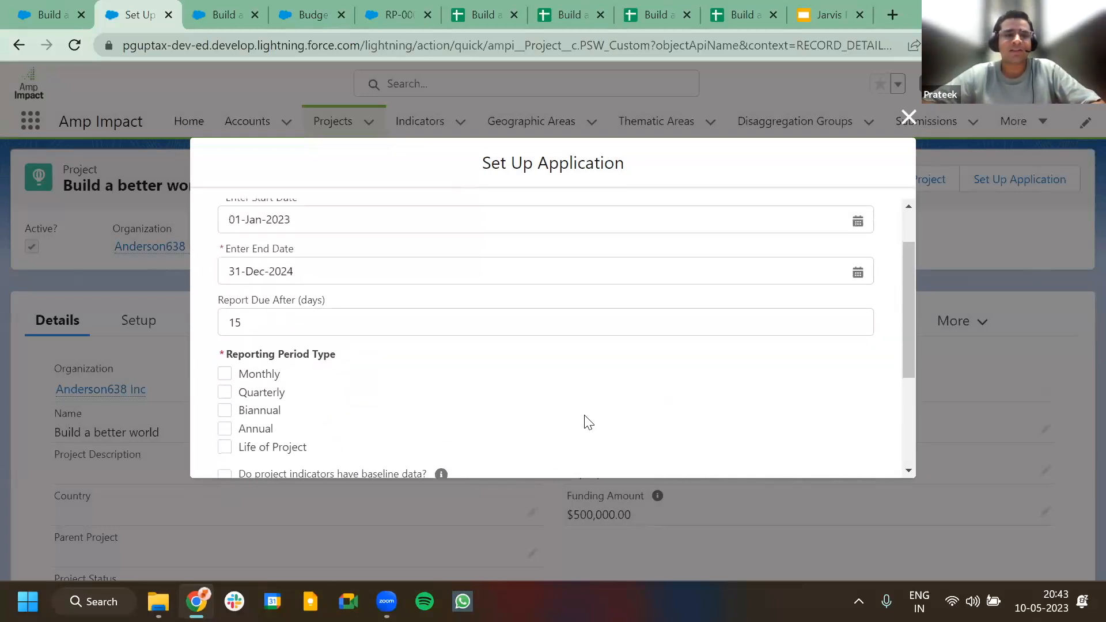
Step: Try to create Quarterly reporting periods for the project from 01-Jan-2023 to 31-Dec-2024
scroll(587, 422, "down", 1)
left_click(225, 329)
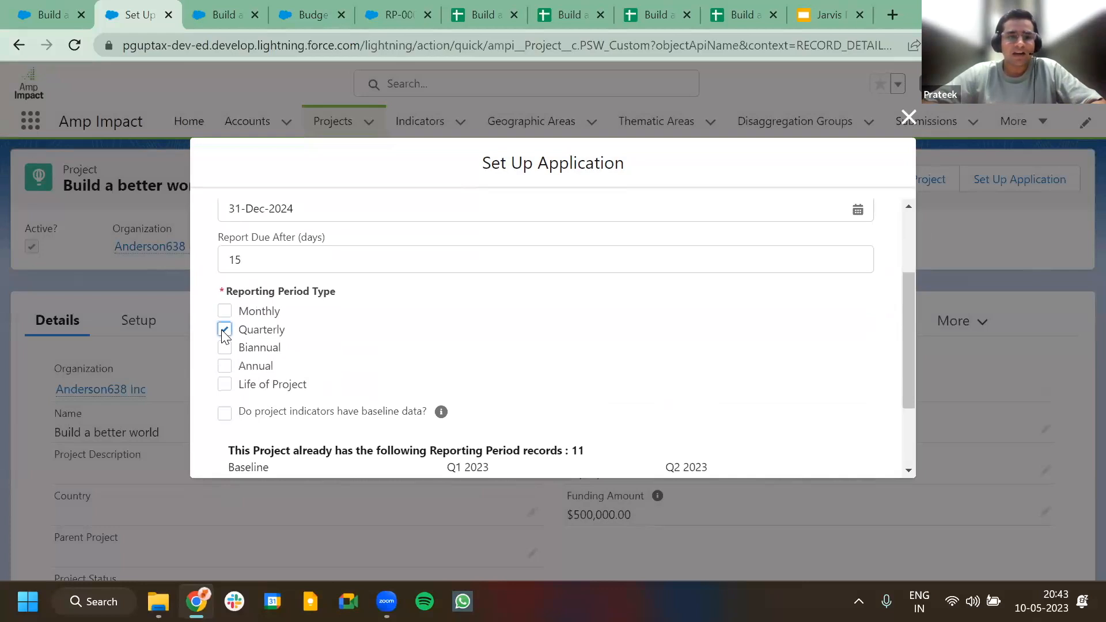
scroll(412, 362, "down", 1)
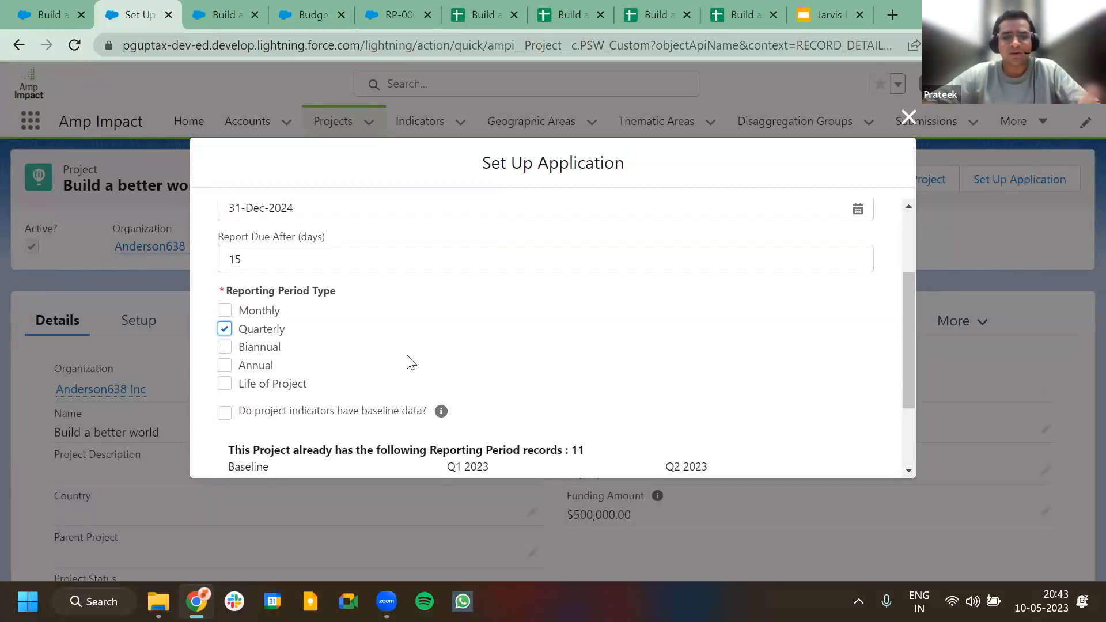
scroll(410, 361, "down", 1)
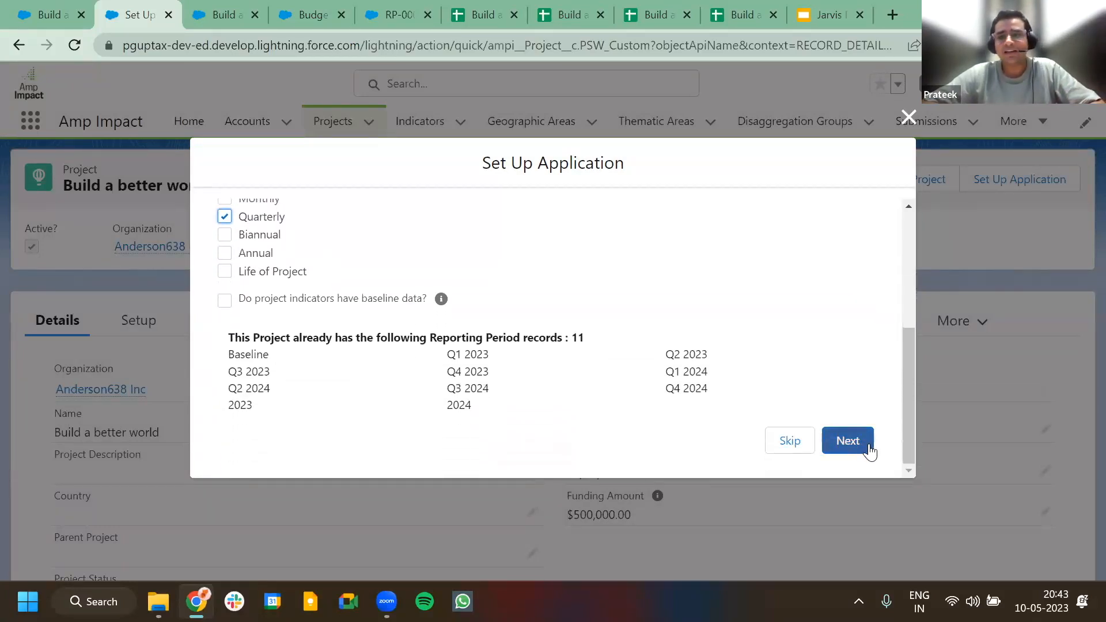
left_click(855, 442)
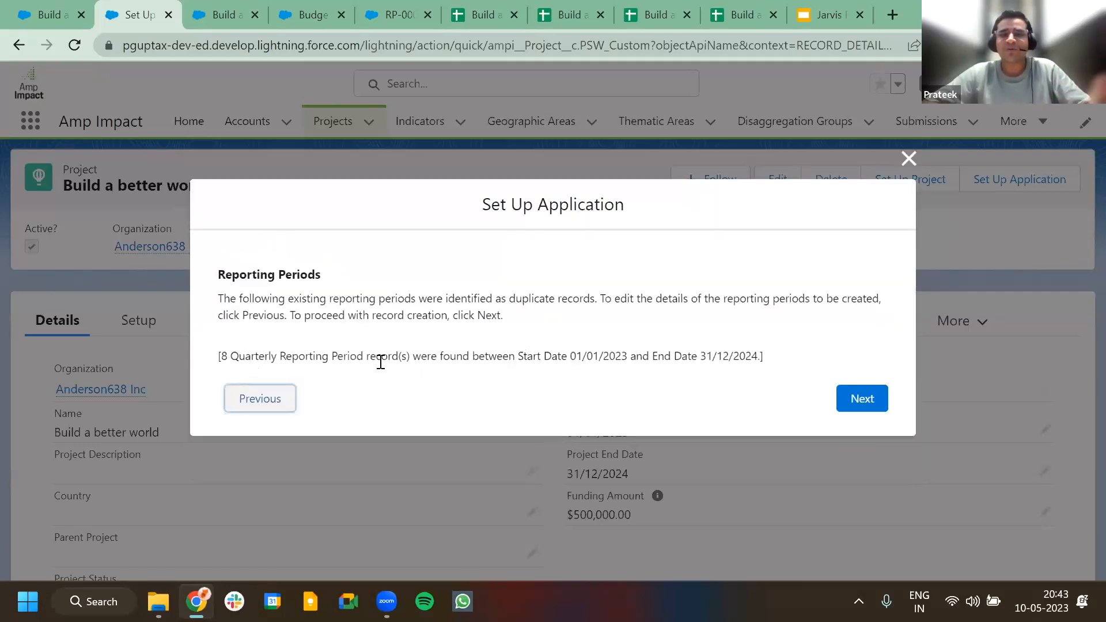
Step: Go back to the reporting period settings, clear the Quarterly type and skip creating reporting periods
left_click(236, 403)
scroll(264, 391, "down", 1)
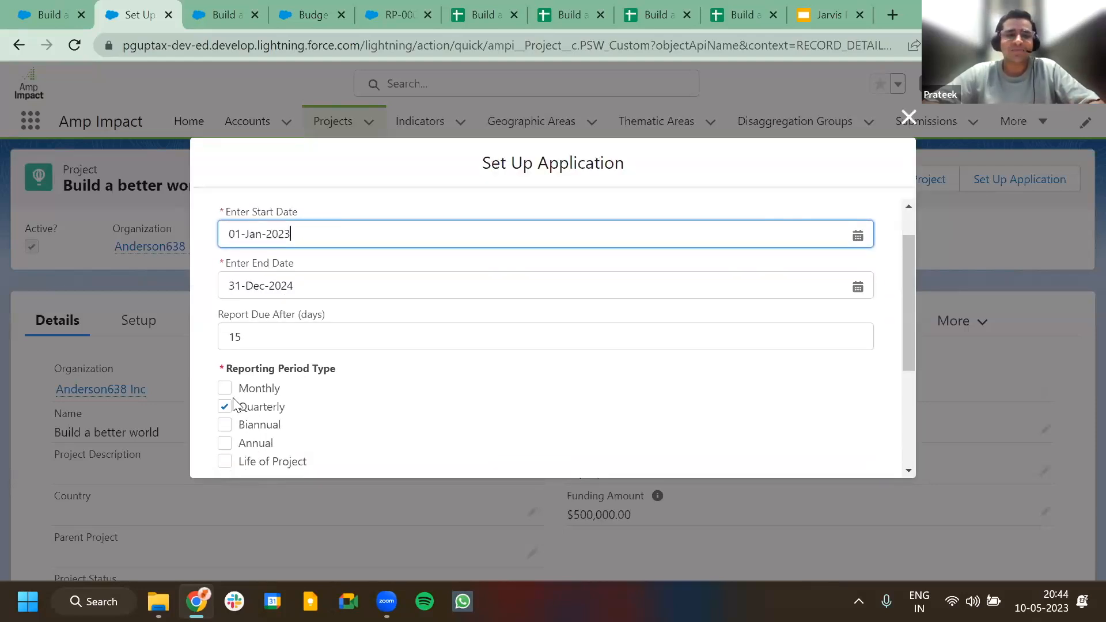
scroll(576, 432, "down", 3)
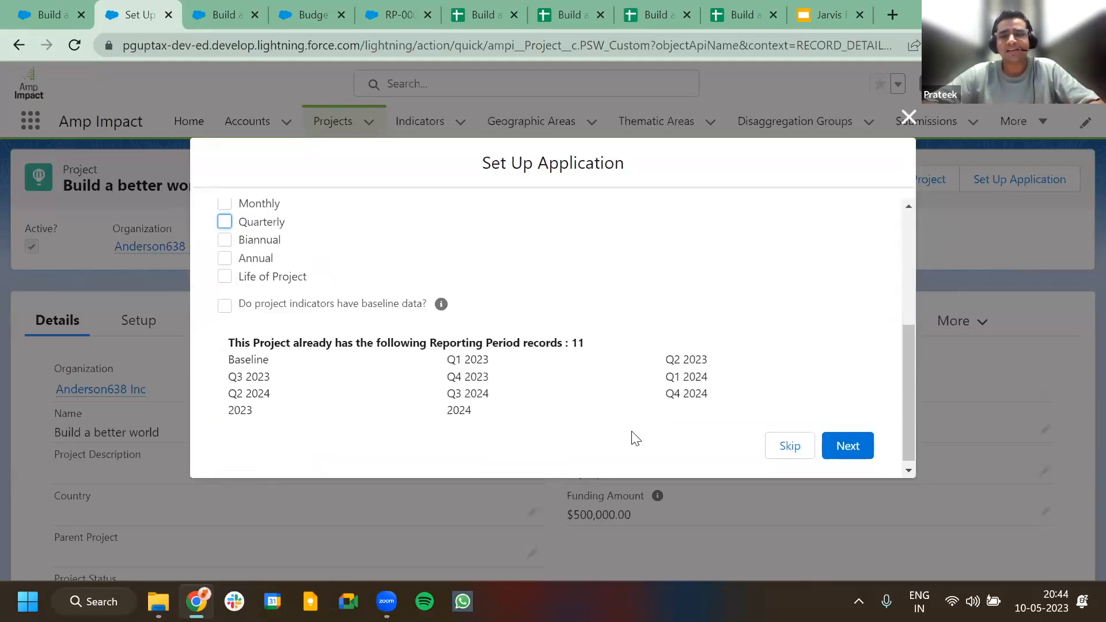
left_click(799, 449)
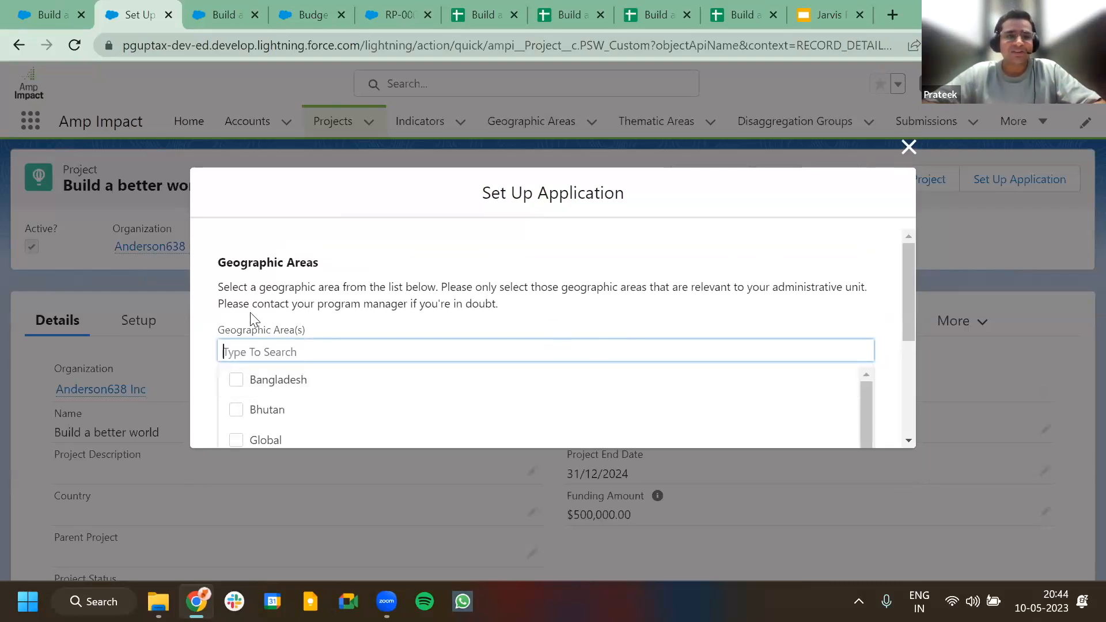
Step: Highlight the geographic area instructions, then add Bhutan as the project's geographic area and continue
left_click_drag(218, 286, 525, 313)
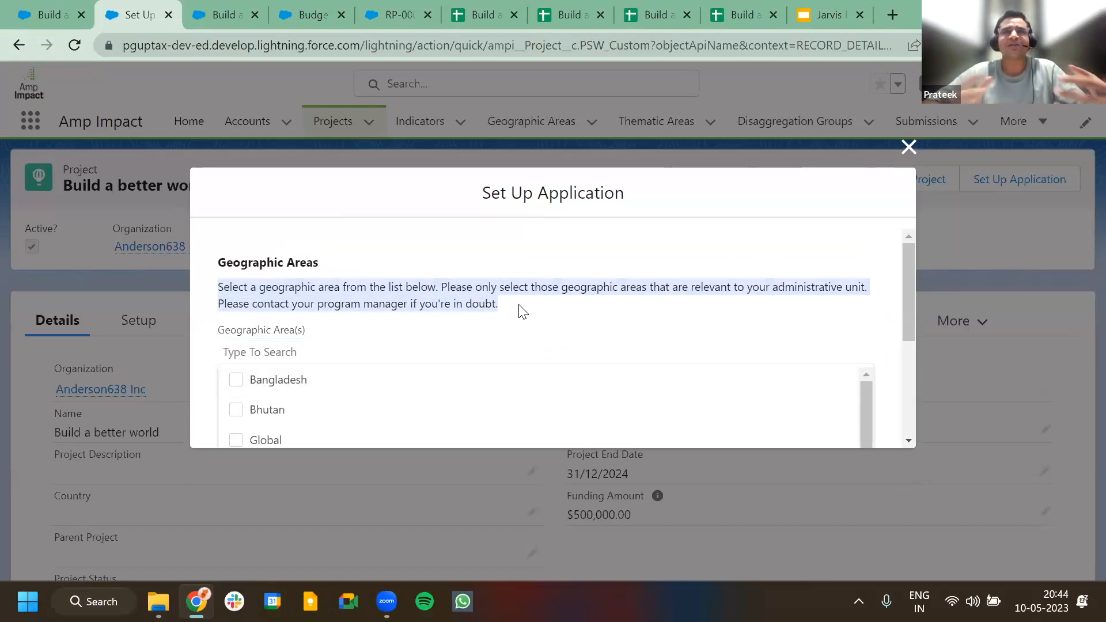
scroll(521, 312, "down", 2)
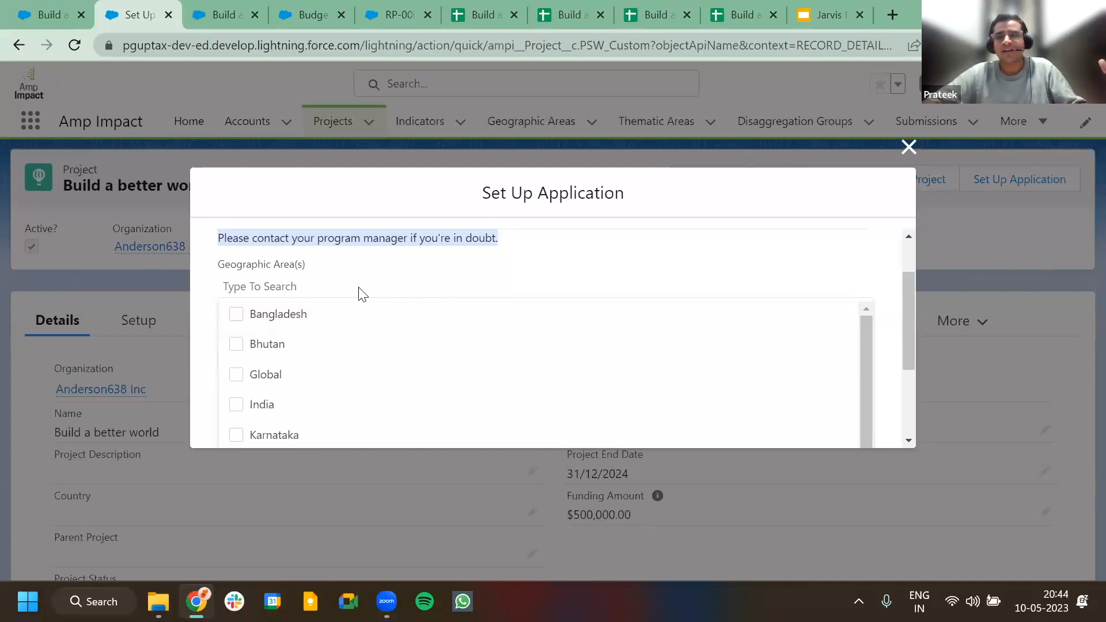
left_click(273, 286)
scroll(334, 325, "down", 2)
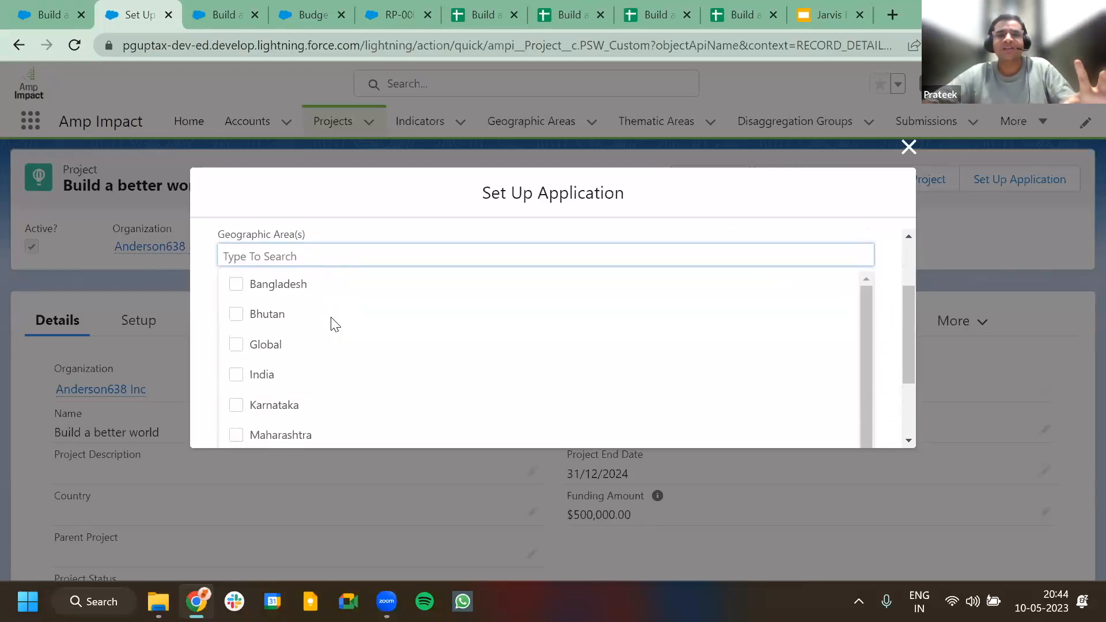
left_click(235, 315)
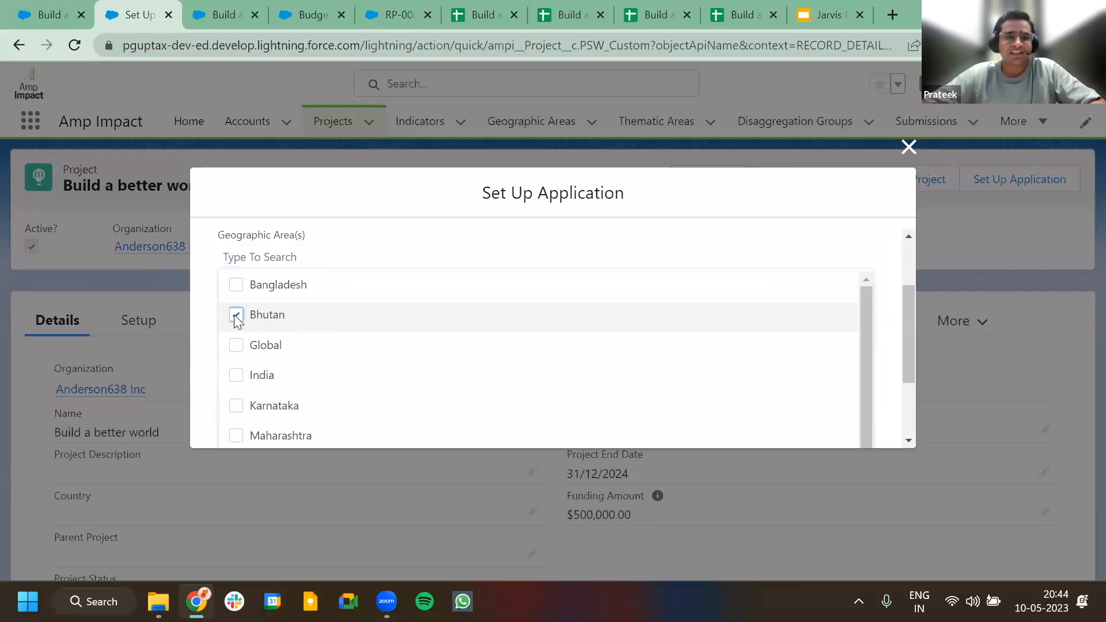
scroll(304, 338, "down", 3)
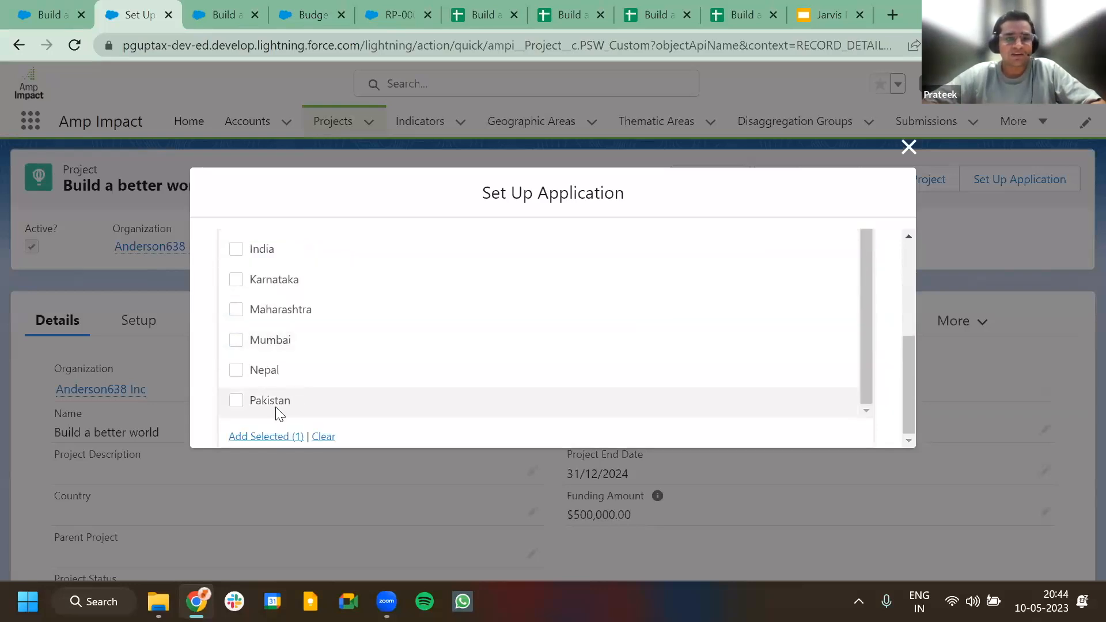
left_click(252, 435)
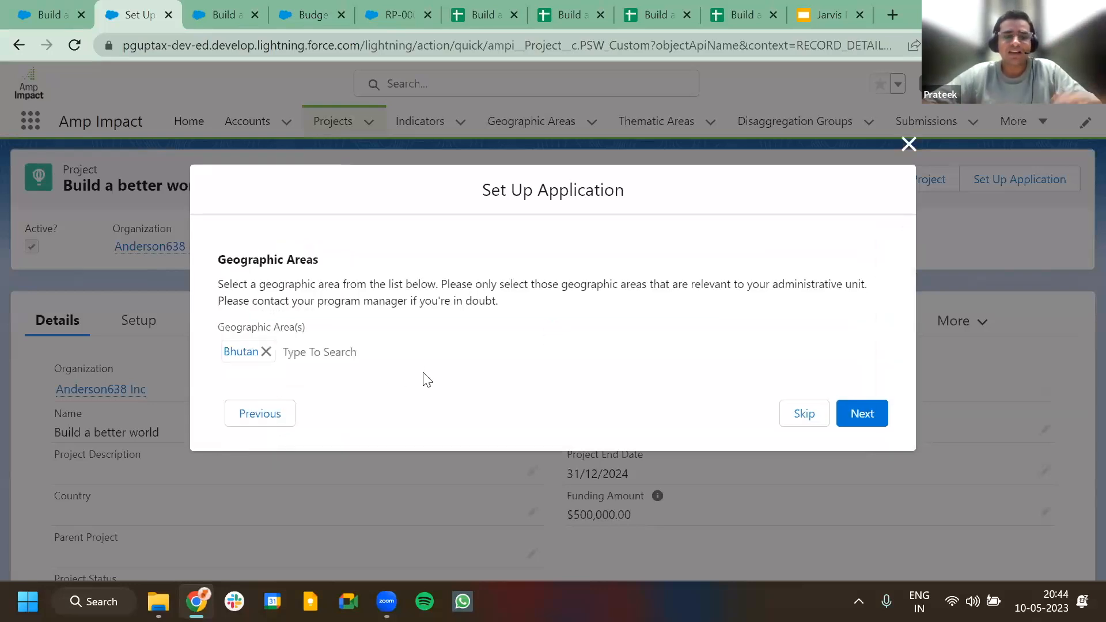
left_click(862, 414)
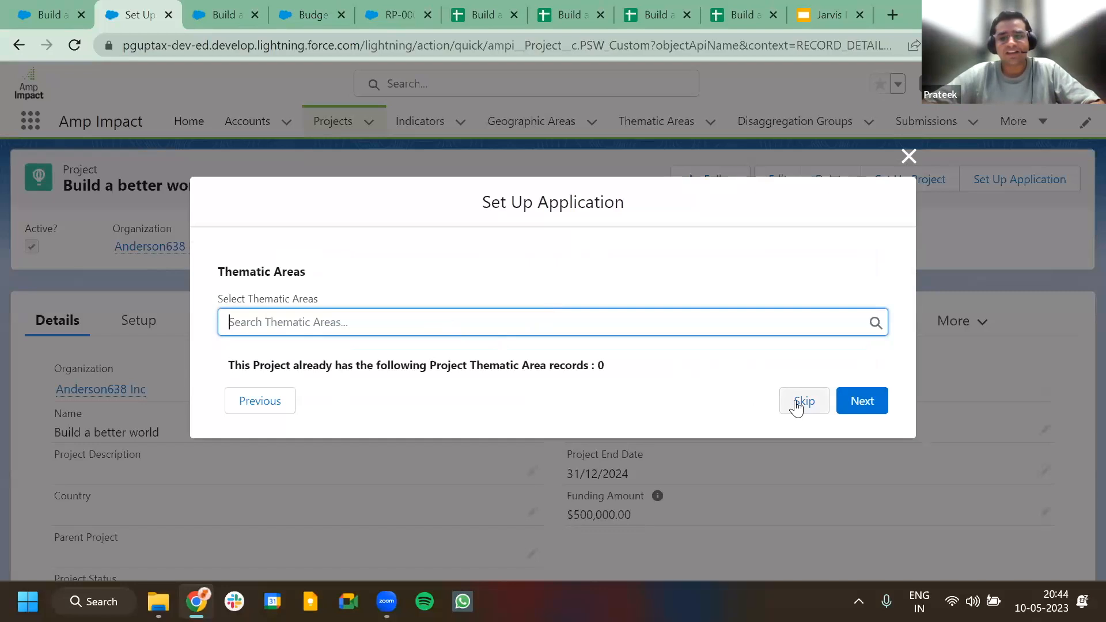
Step: Skip the thematic areas and the frameworks
left_click(807, 401)
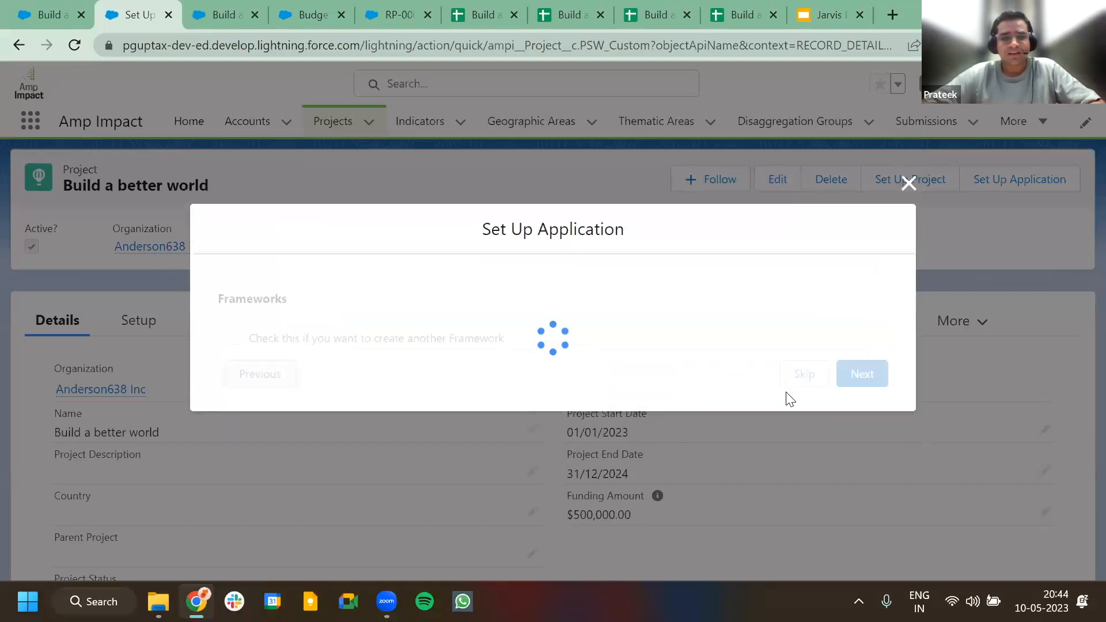
left_click(790, 442)
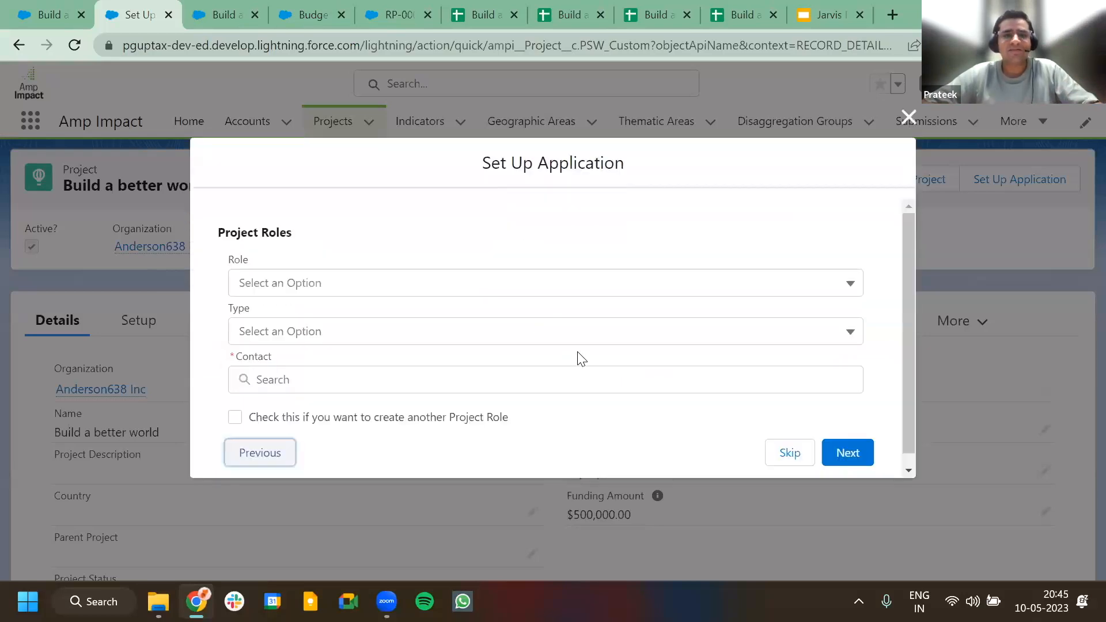
Step: Create a project role with role Project Manager, type Internal and an existing contact
left_click(457, 279)
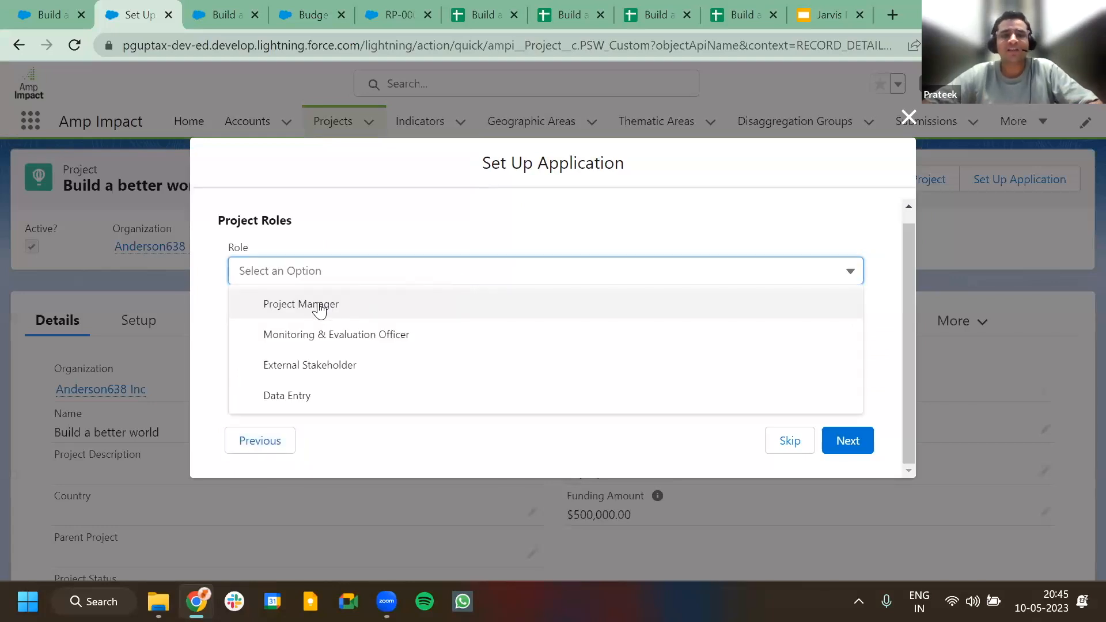
left_click(318, 309)
left_click(354, 326)
left_click(363, 357)
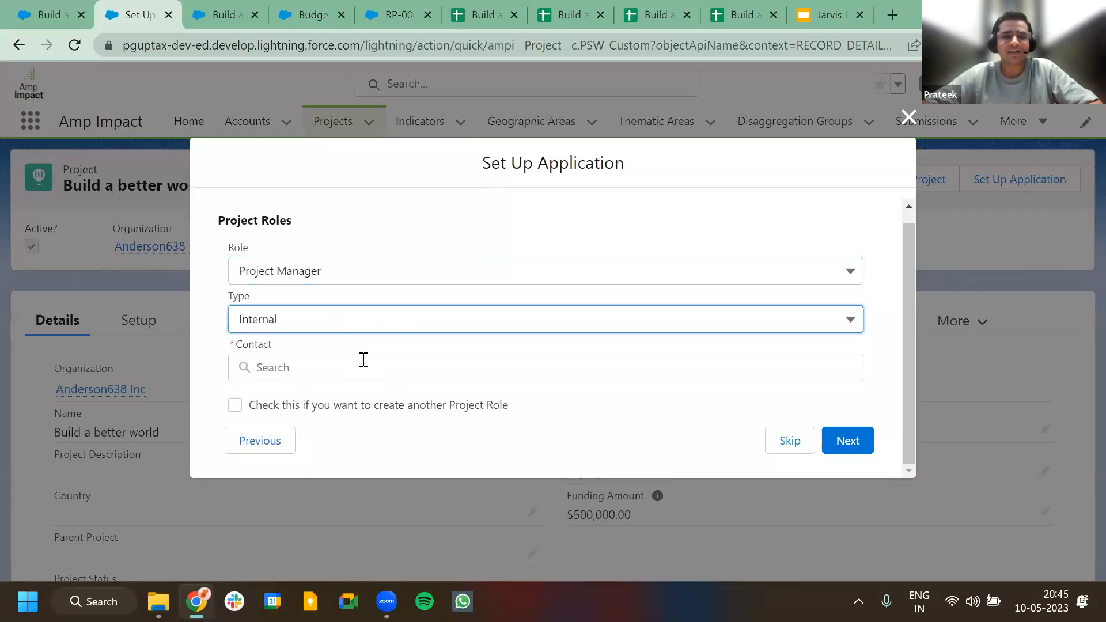
left_click(327, 375)
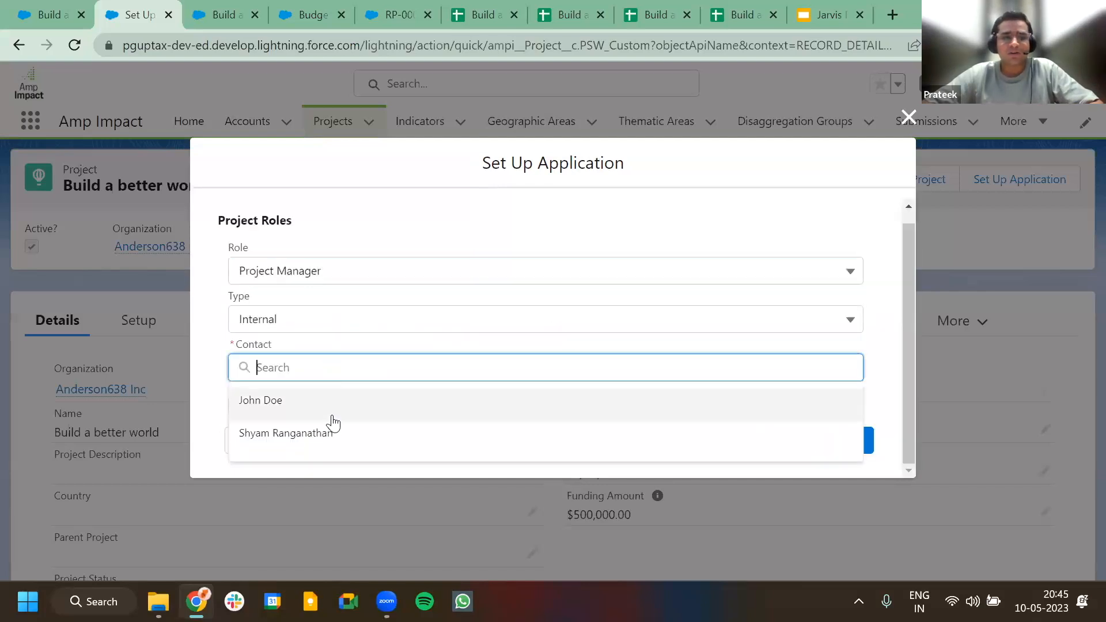
left_click(332, 416)
left_click(847, 440)
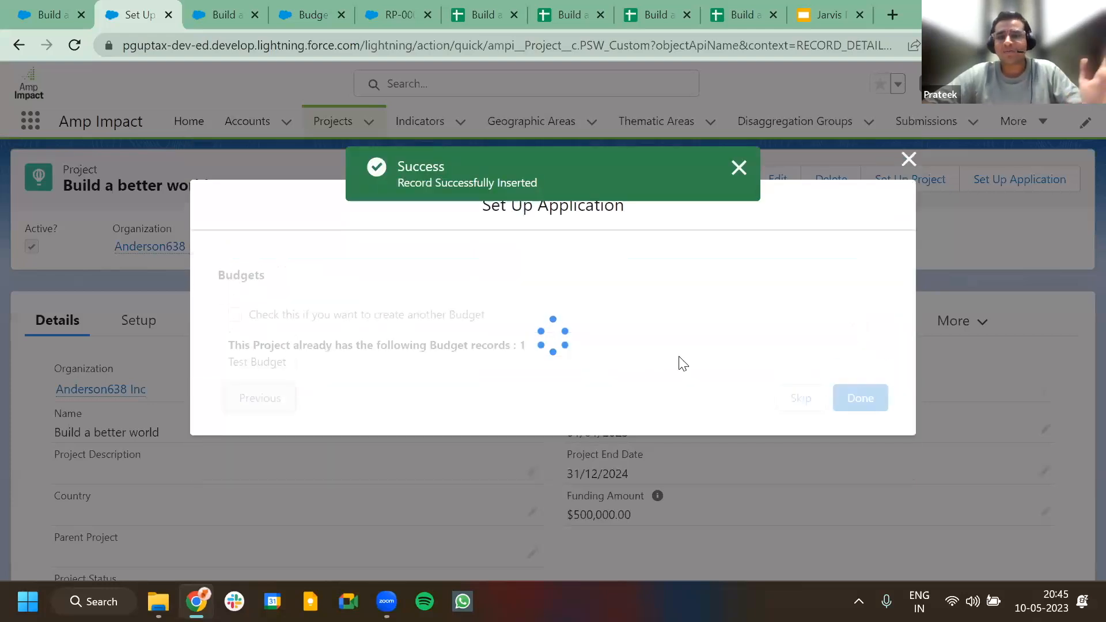
Step: Skip creating a budget to finish the application setup
scroll(682, 362, "down", 1)
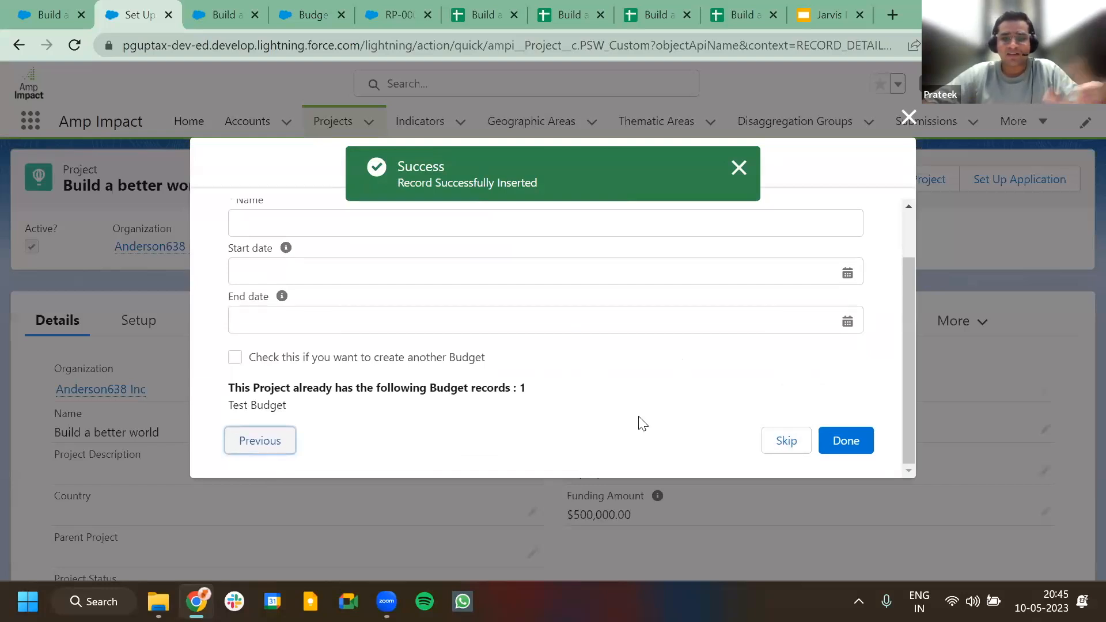
left_click(796, 440)
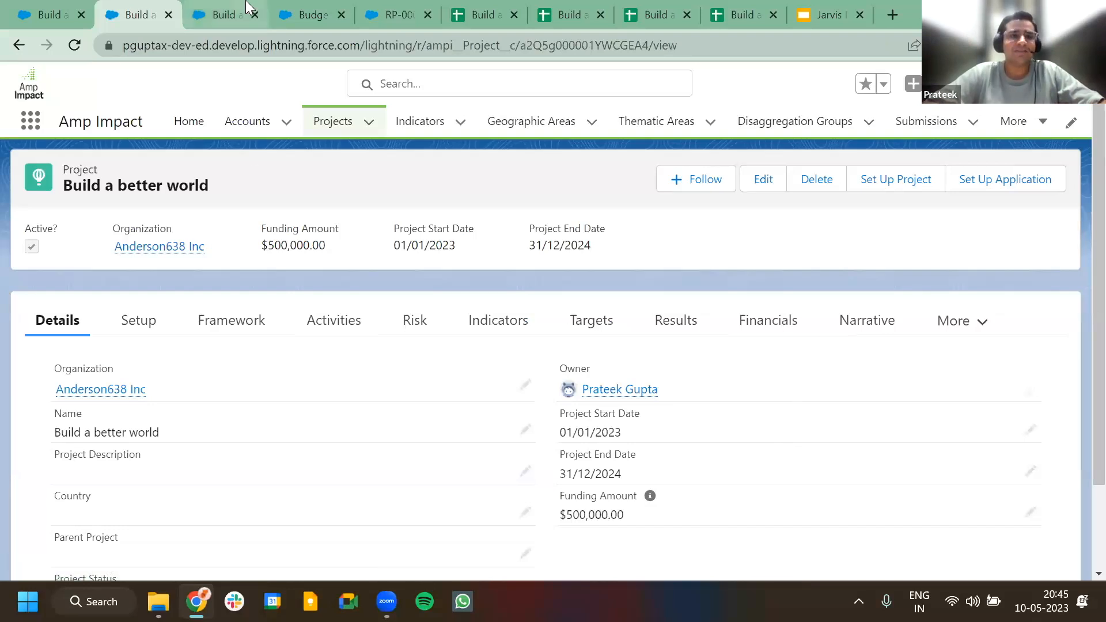
Step: Review the budgets list of the Build a better world - South Asia Chapter project and the Budget for awareness campaigns record
left_click(231, 12)
scroll(493, 357, "down", 6)
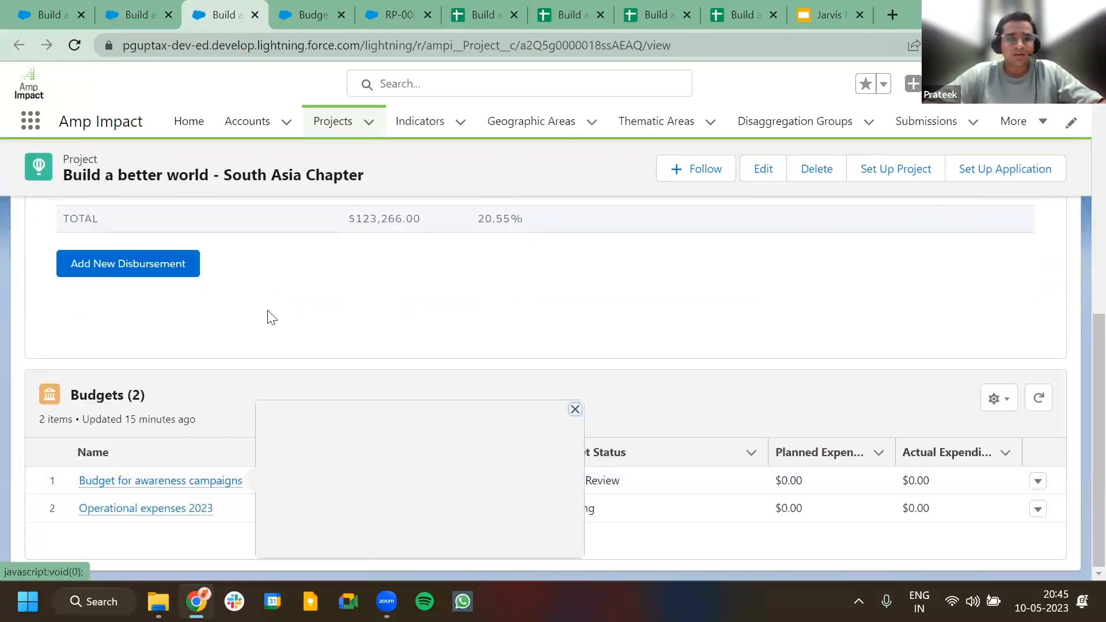
left_click(307, 8)
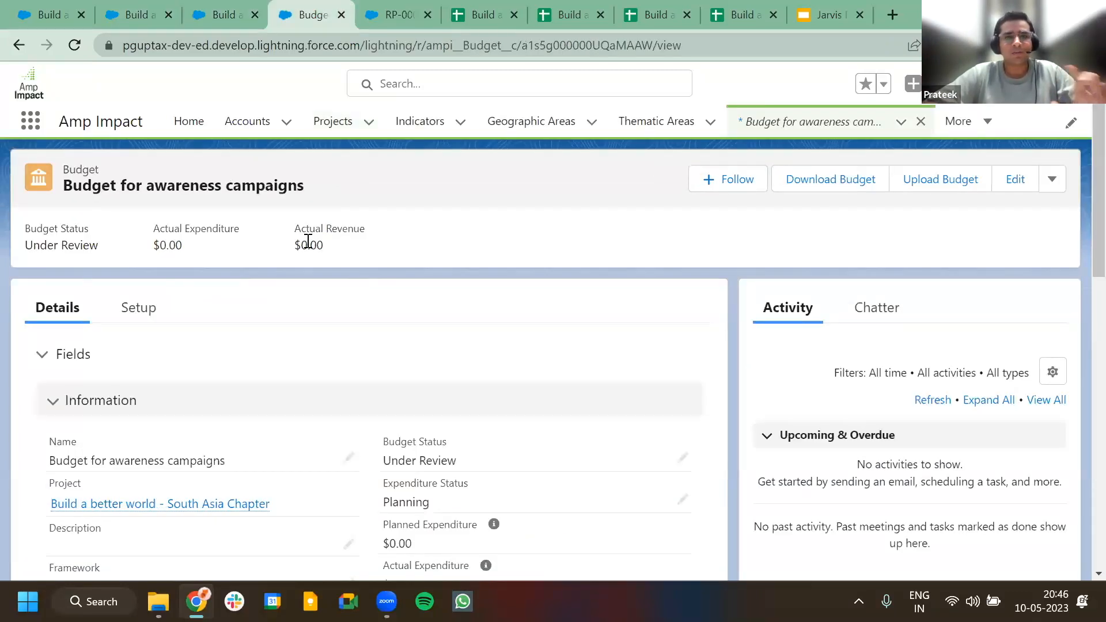
scroll(308, 242, "down", 3)
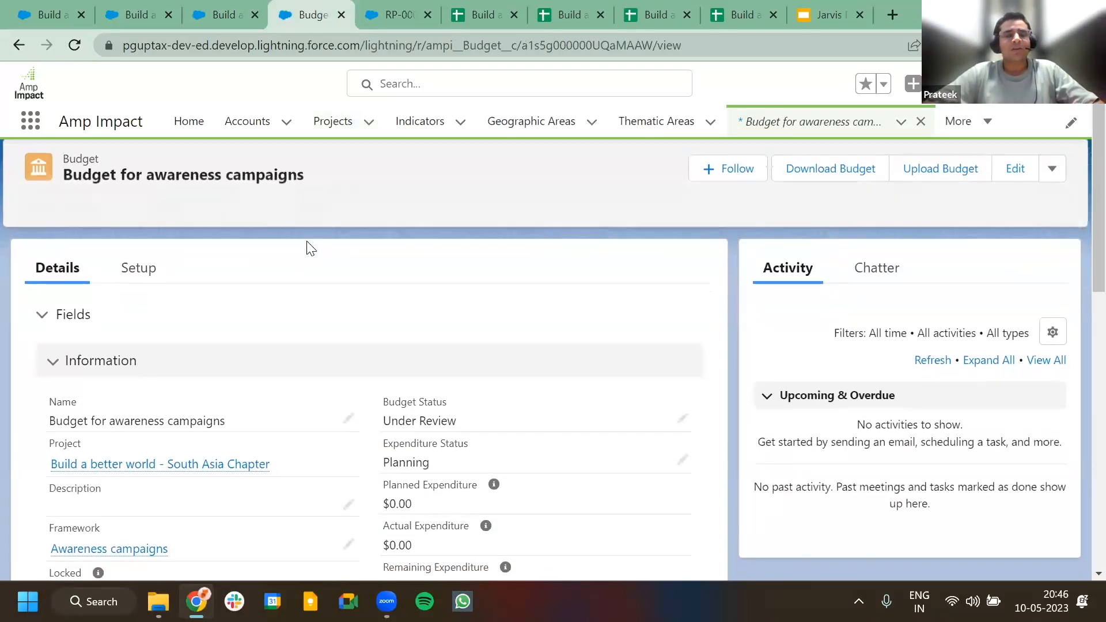
scroll(308, 248, "down", 3)
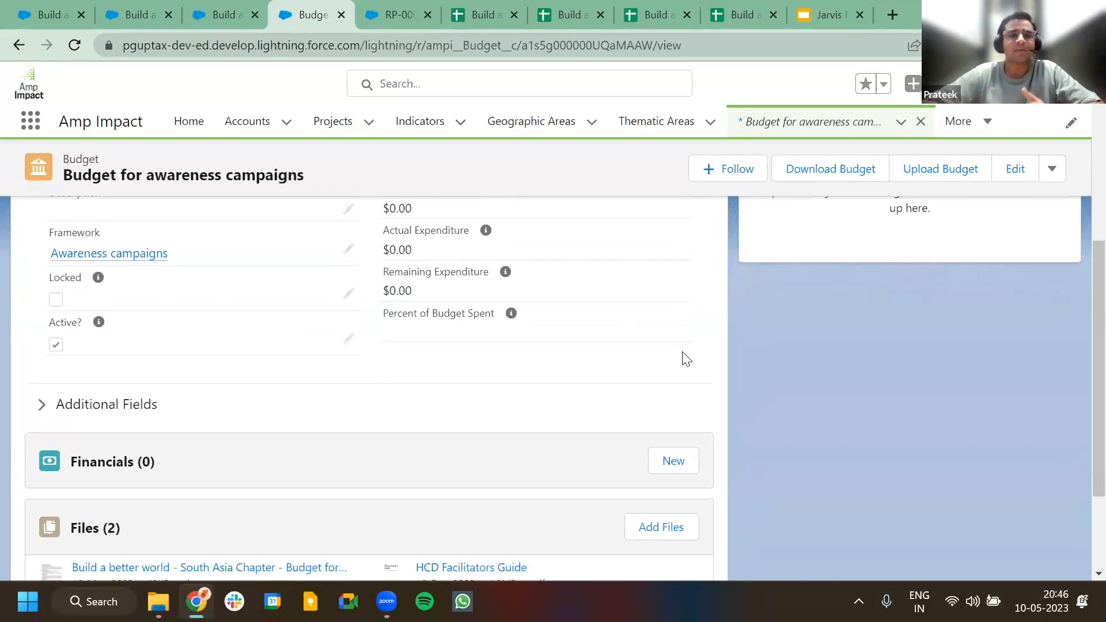
Step: Review the budget's setup instructions, the Budget Period options and the selected Budget Planning Periods, keeping Annual as the period
scroll(683, 358, "up", 6)
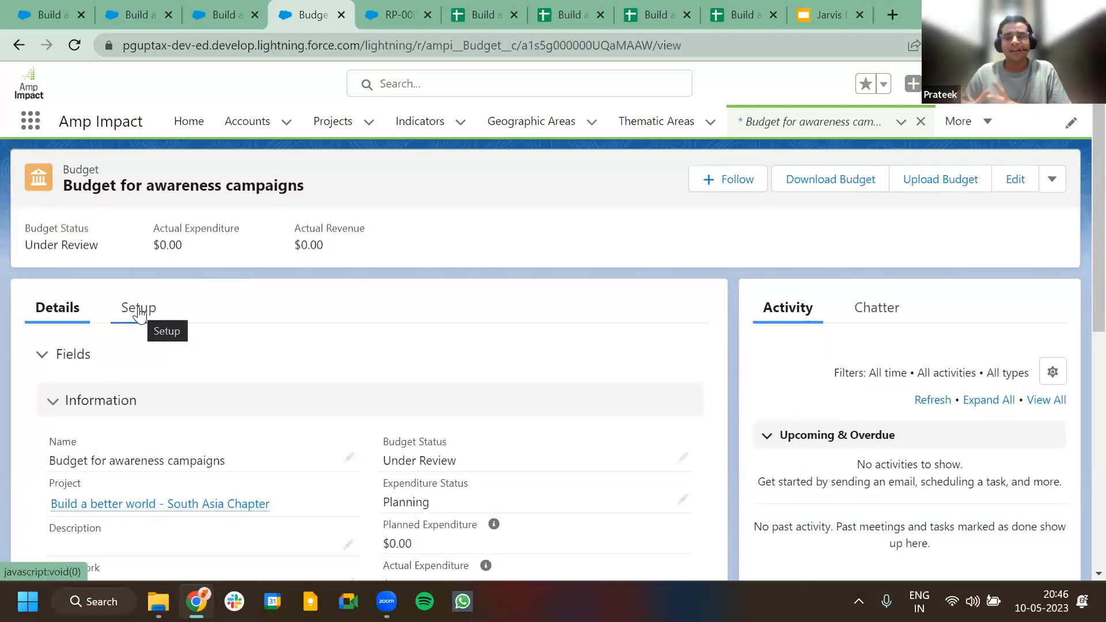
left_click(138, 314)
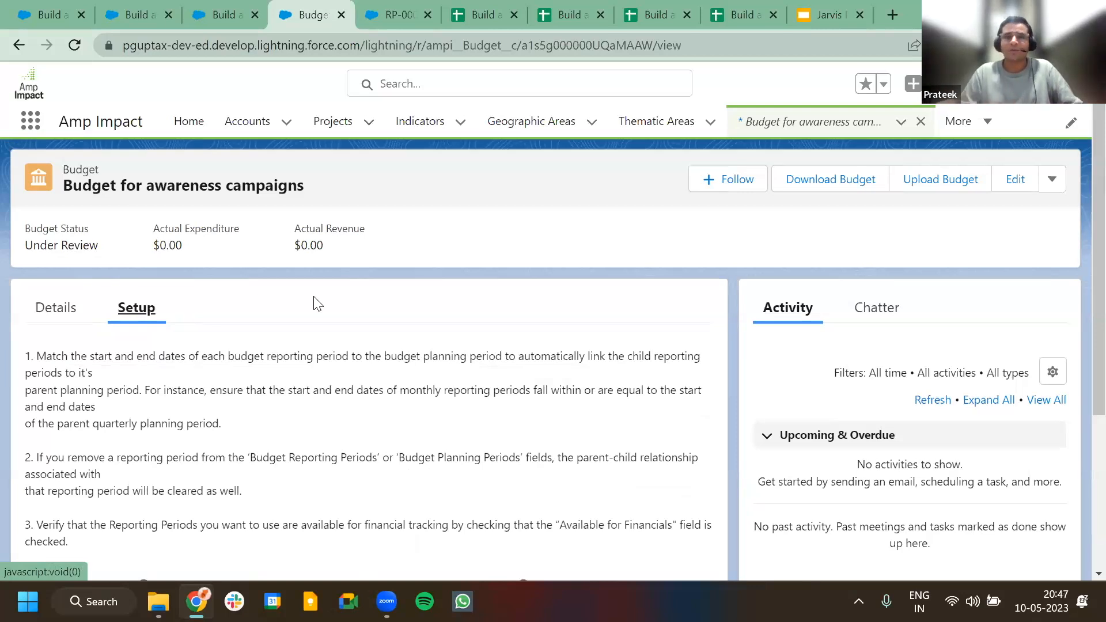
scroll(317, 302, "down", 2)
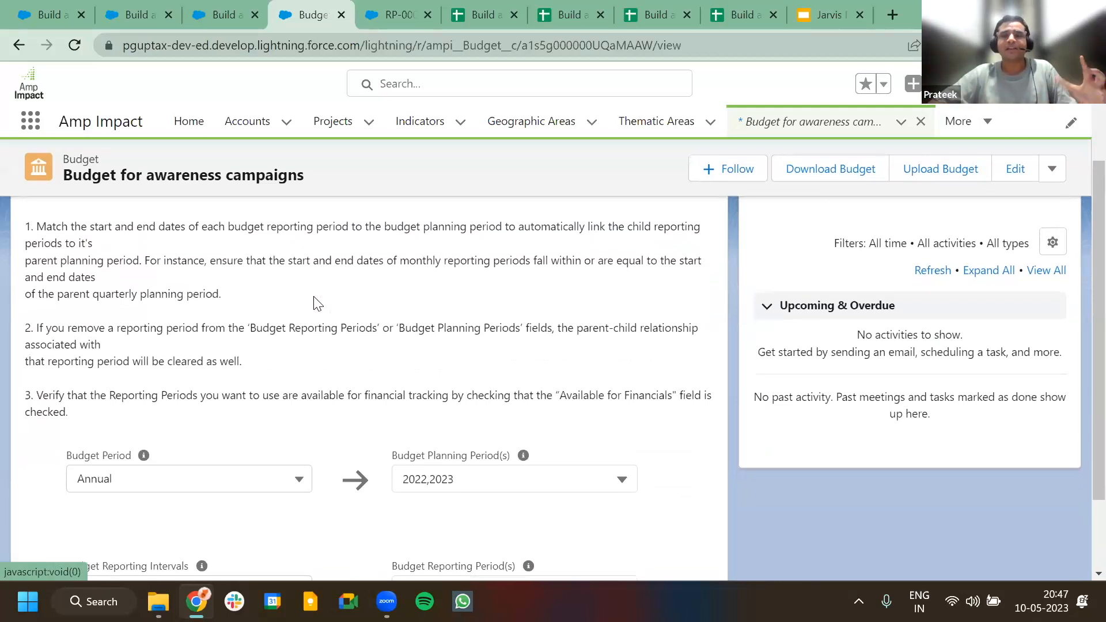
scroll(317, 302, "down", 1)
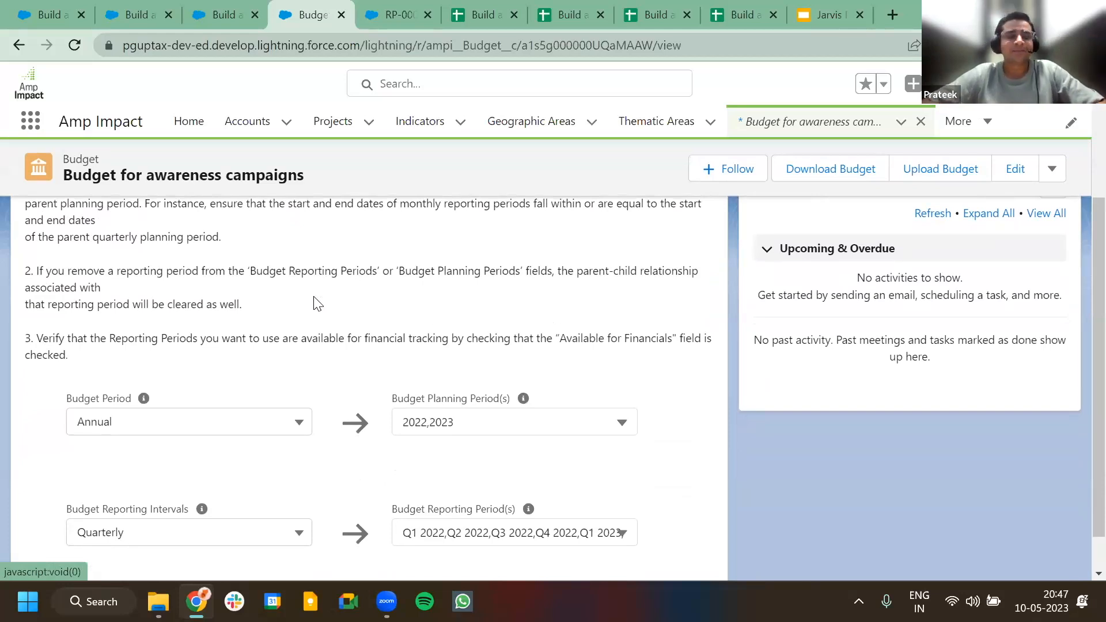
scroll(317, 304, "down", 1)
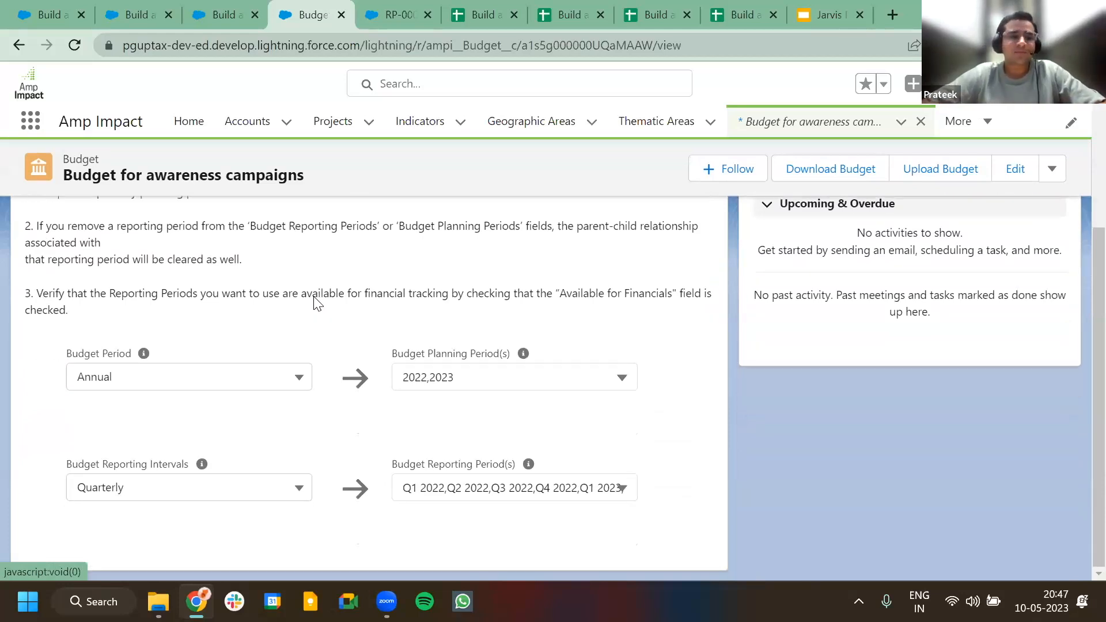
left_click(169, 377)
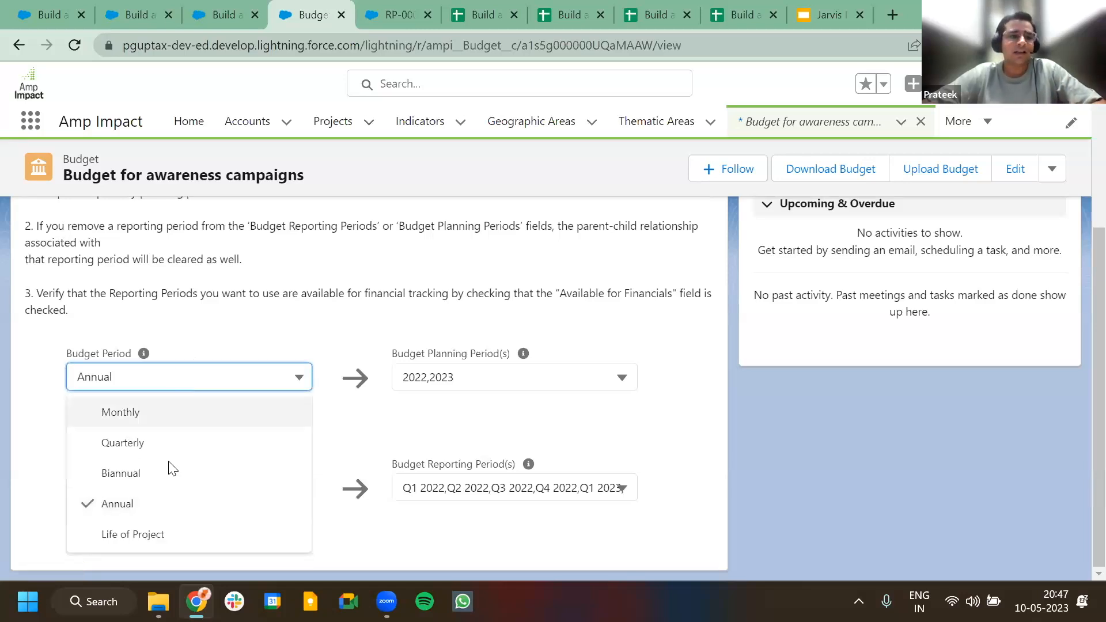
left_click(160, 503)
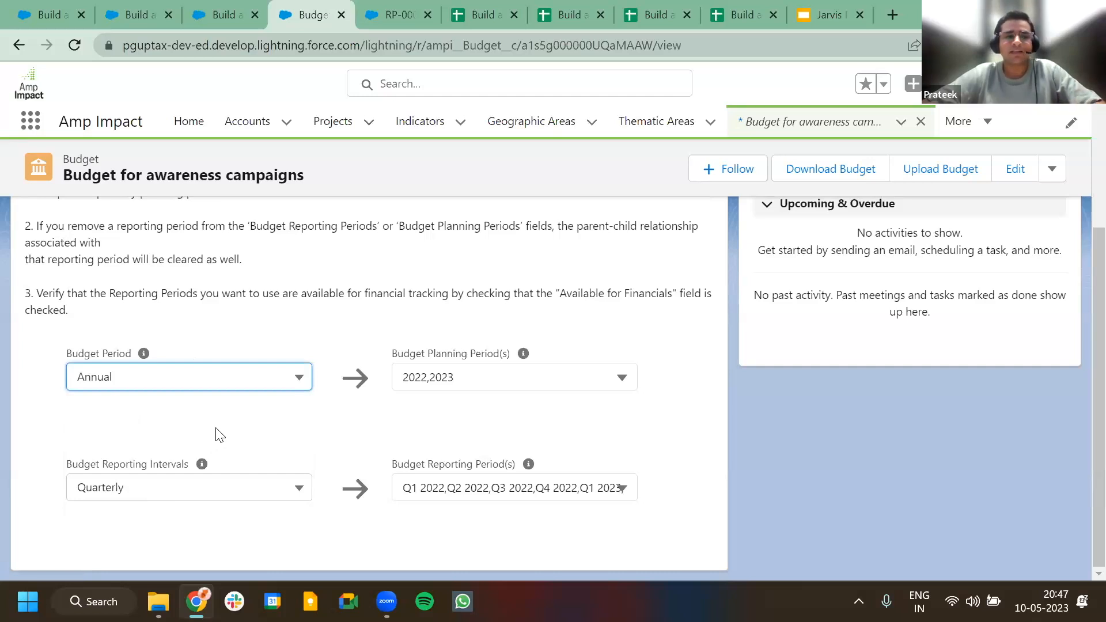
left_click(486, 382)
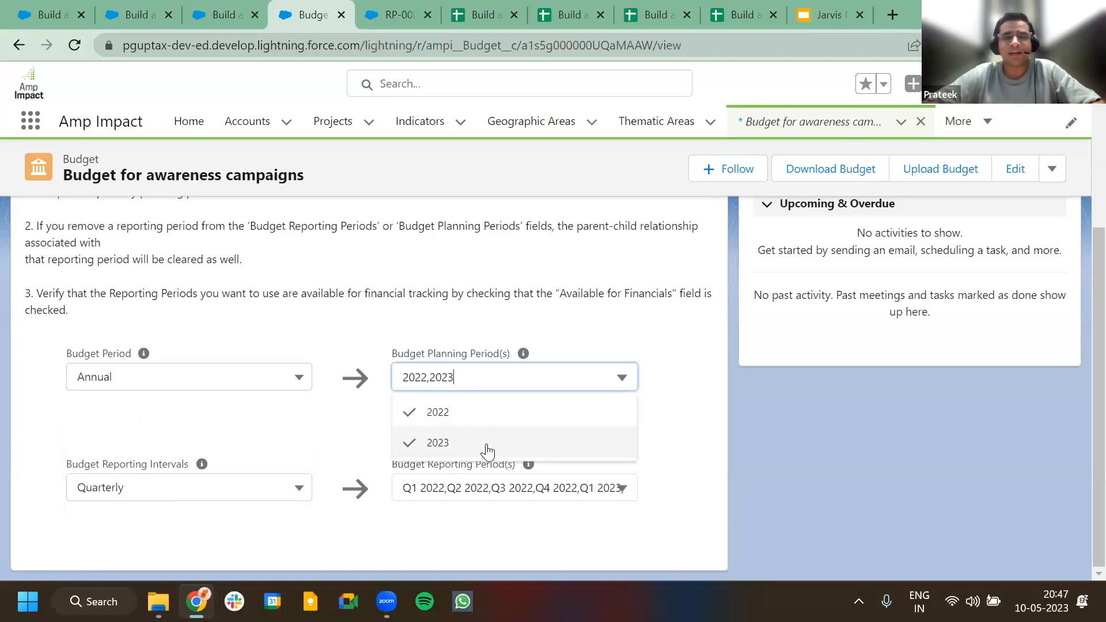
left_click(661, 420)
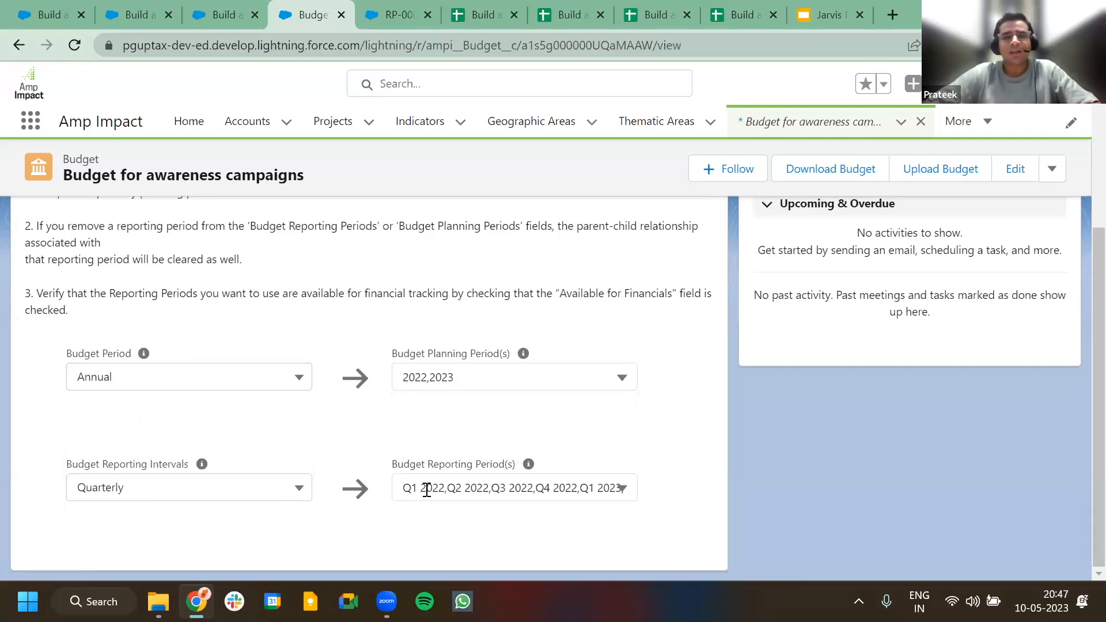
Step: Download the budget and examine the line-item fields and the 2022 and 2023 columns of its blank planning template in Google Sheets
scroll(426, 490, "up", 4)
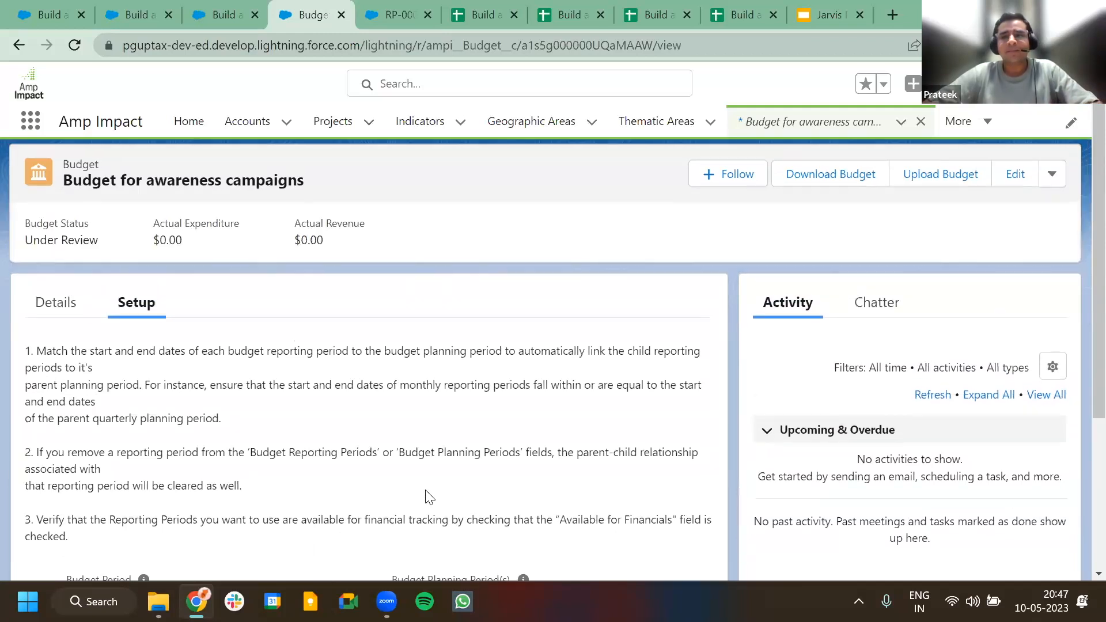
left_click(850, 179)
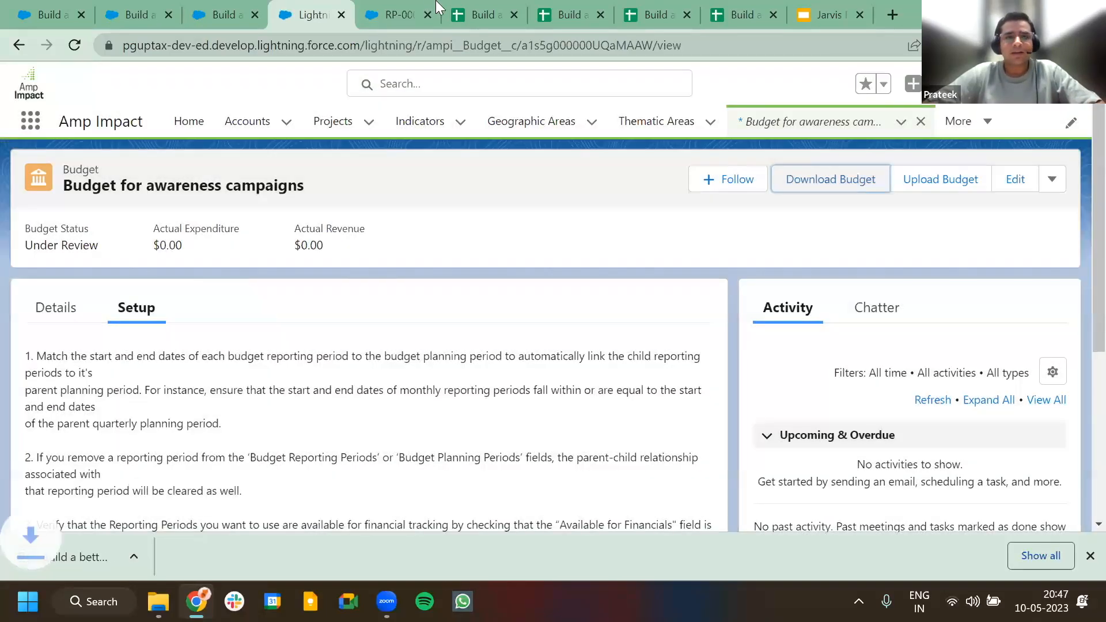
left_click(489, 7)
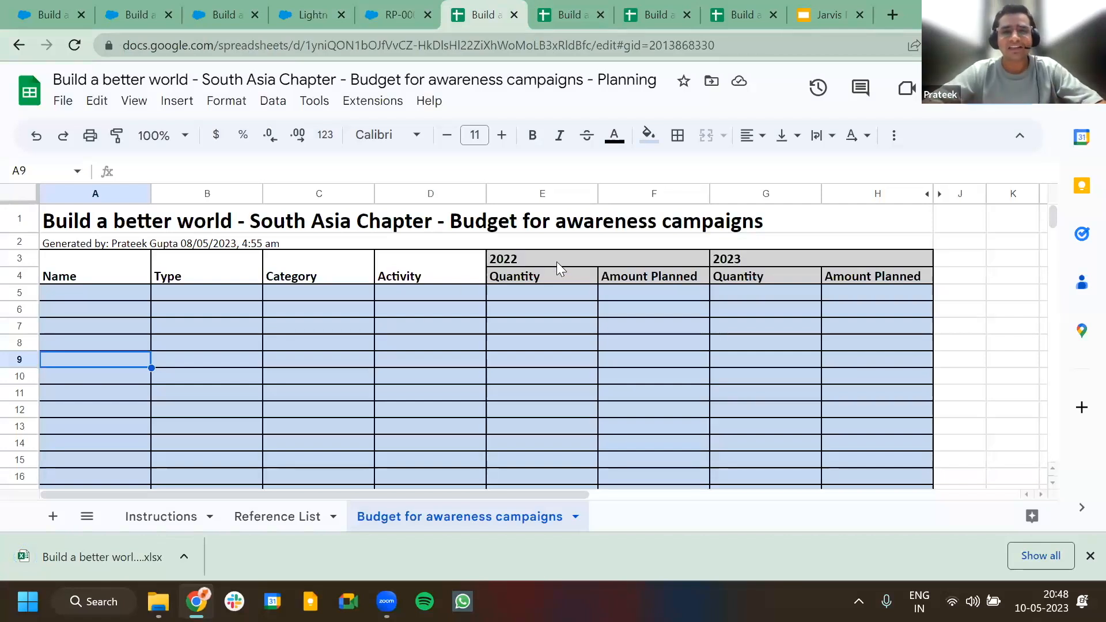
left_click(593, 256)
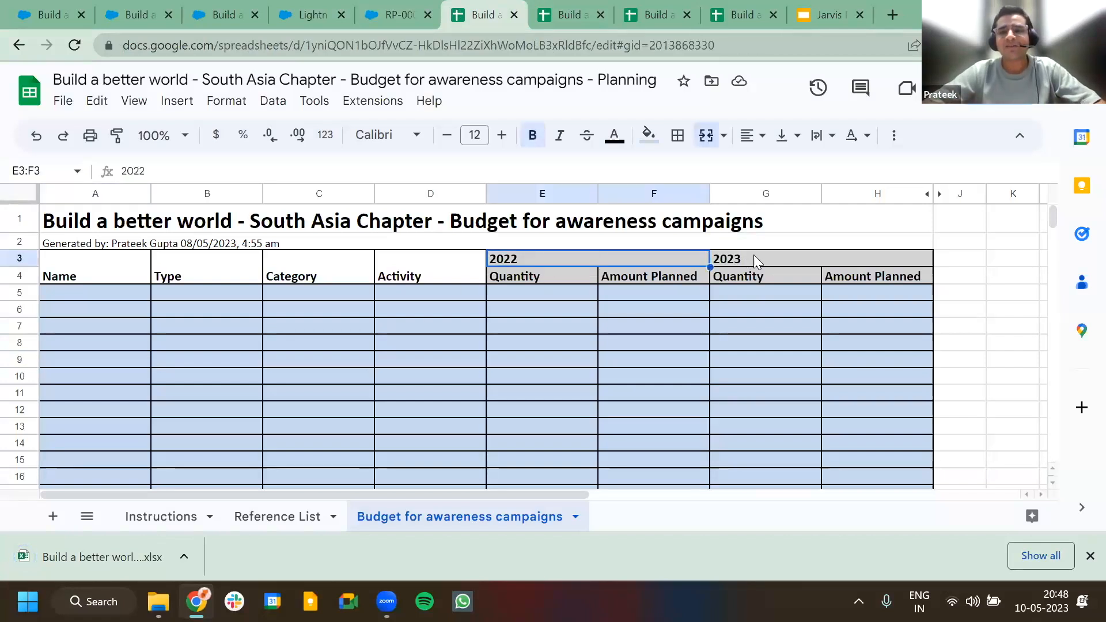
left_click(809, 256)
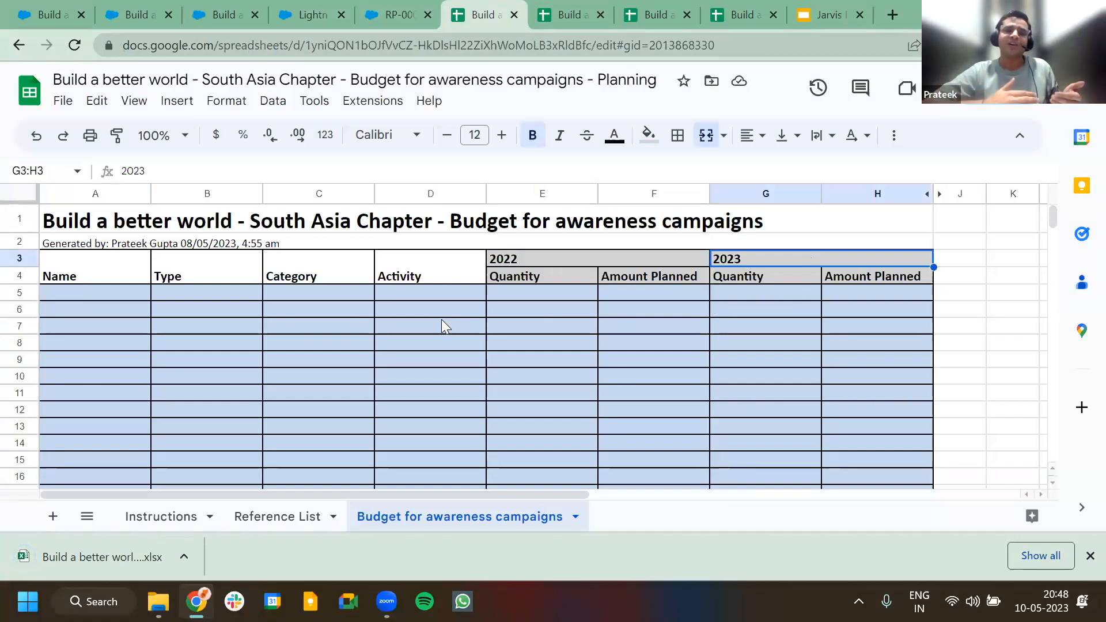
left_click_drag(74, 291, 428, 293)
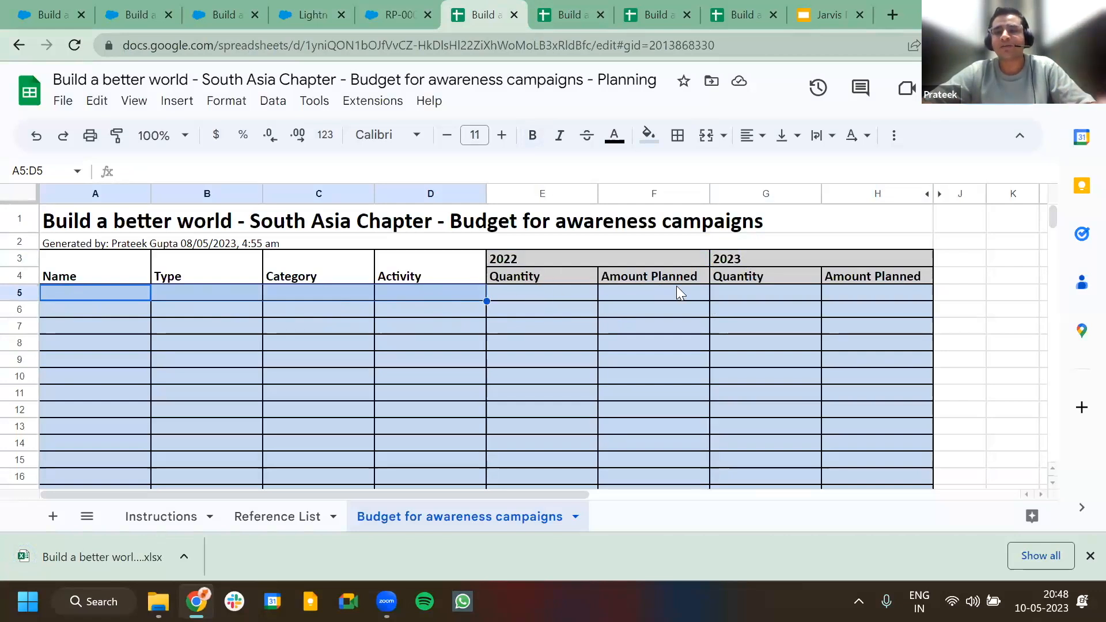
Step: Examine the filled-in planning spreadsheet's line items, their Name to Activity columns, and the 2022 Quantity and Amount Planned columns
key("ctrl+Tab")
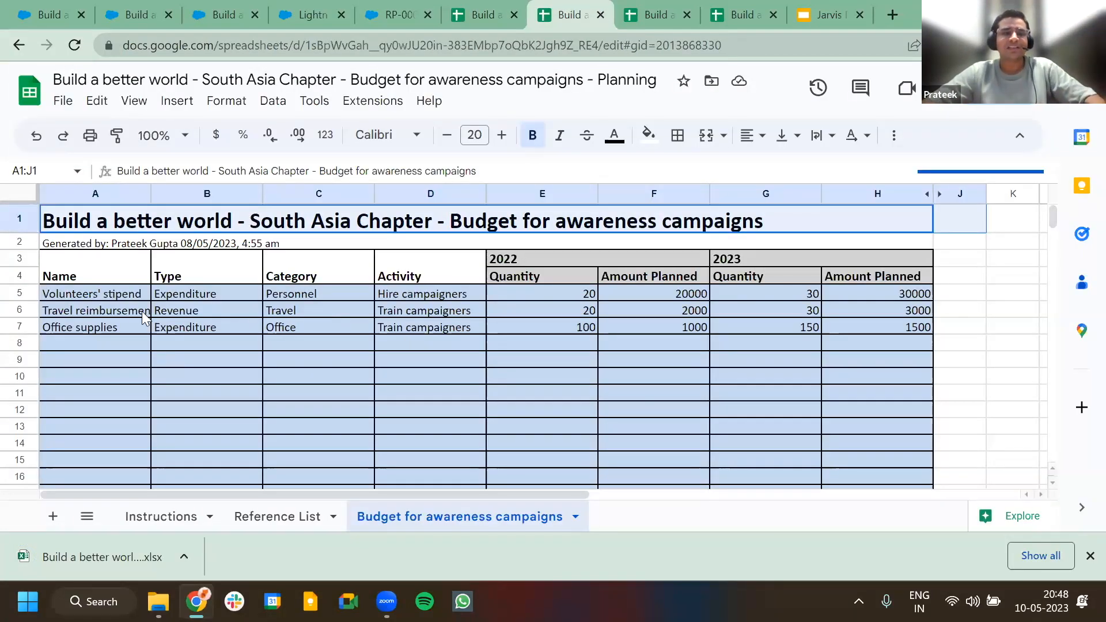
left_click(87, 295)
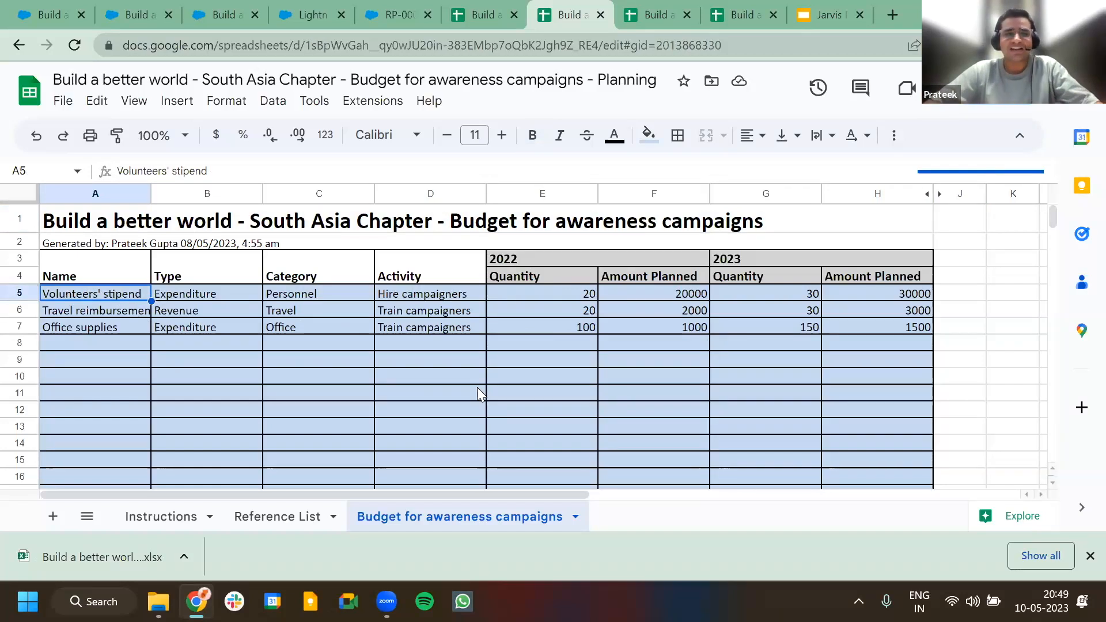
left_click_drag(116, 262, 413, 270)
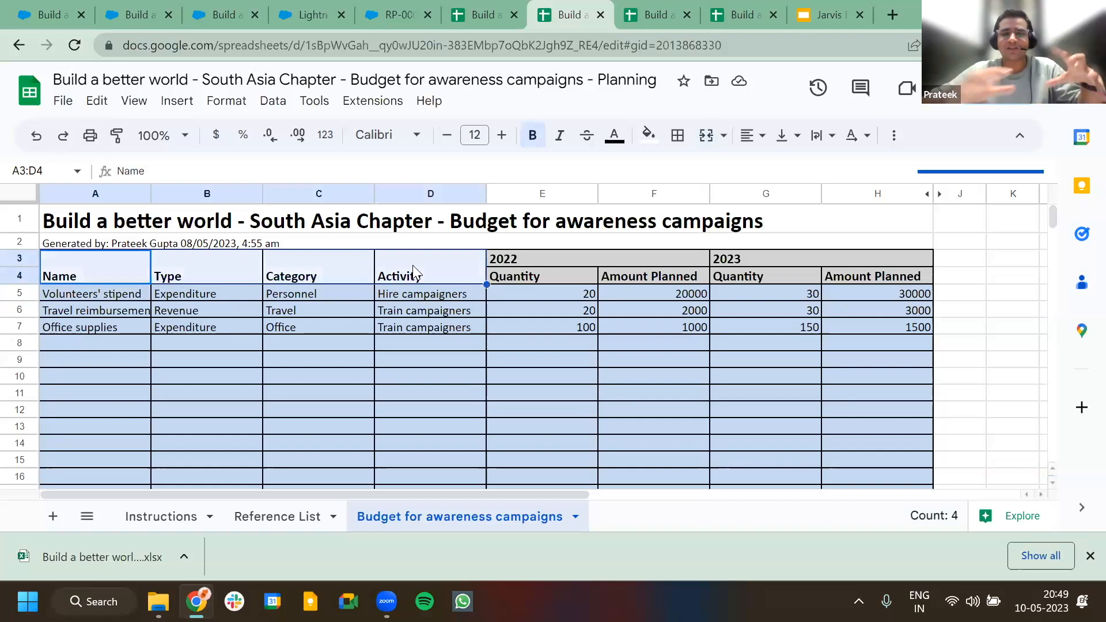
left_click(541, 275)
left_click_drag(620, 273, 655, 272)
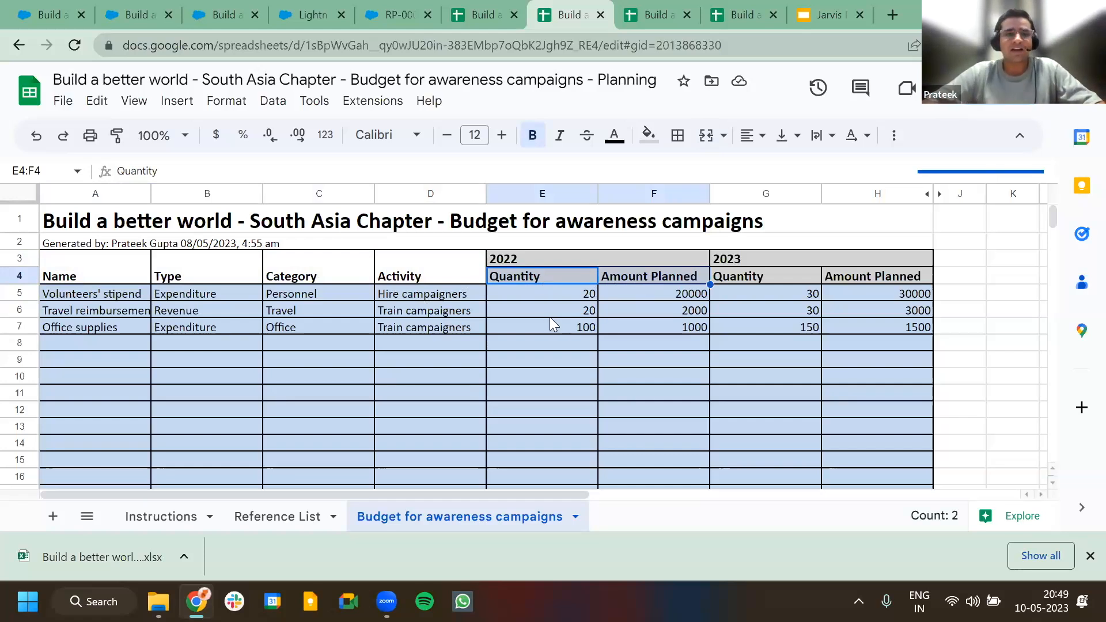
left_click(83, 272)
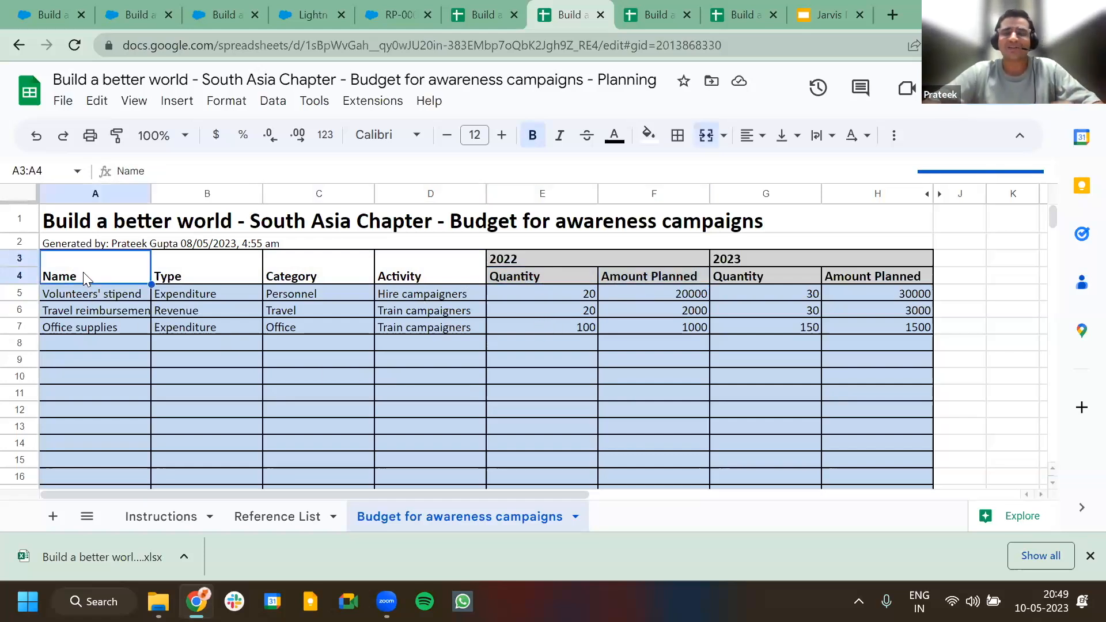
left_click_drag(82, 272, 398, 274)
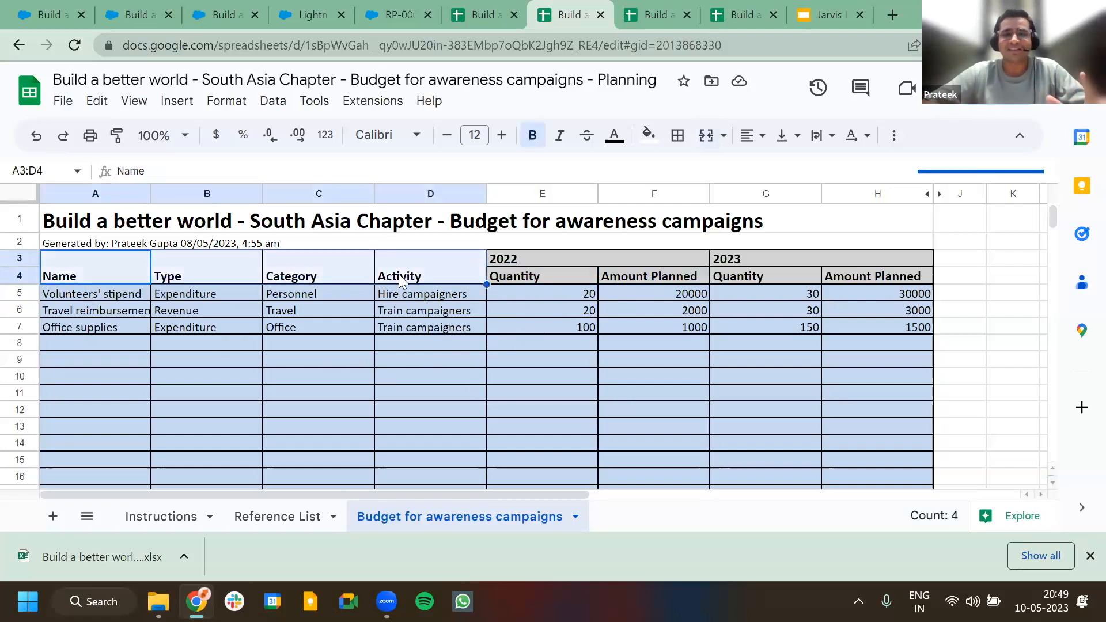
left_click(449, 364)
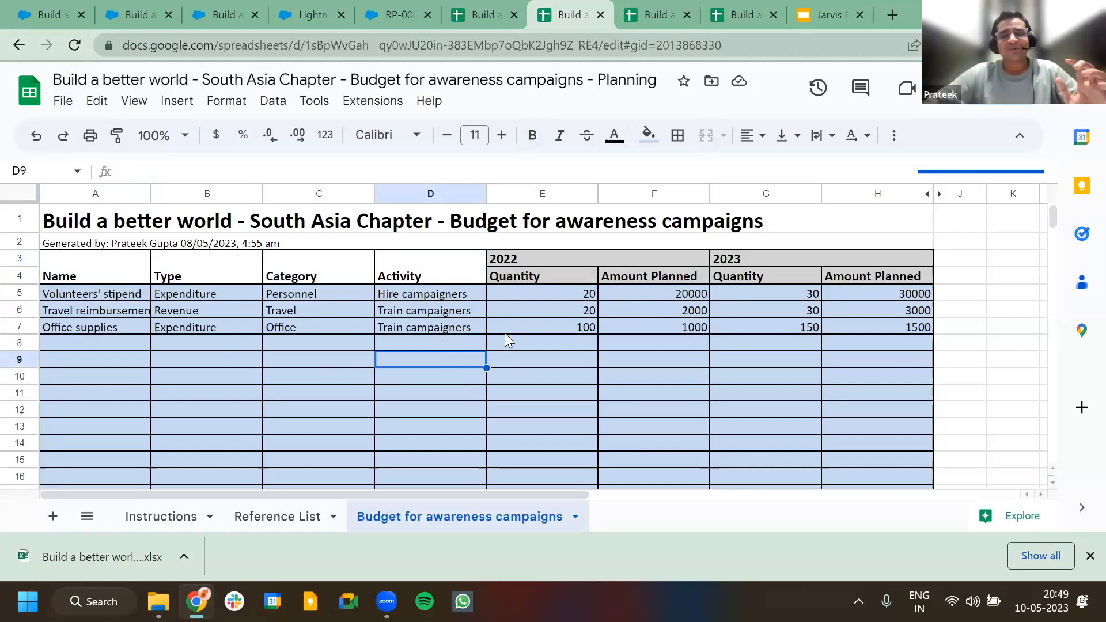
Step: Switch back to Amp Impact and try to upload the newest Budget for awareness campaigns spreadsheet from Downloads as the budget's financials
left_click(391, 11)
left_click(311, 8)
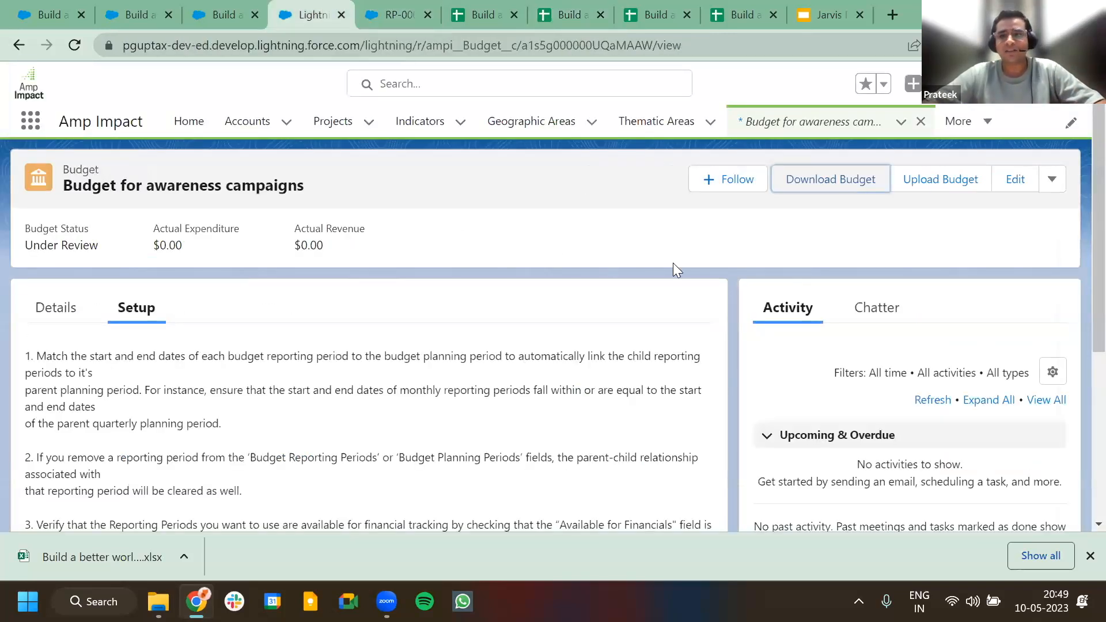
left_click(932, 180)
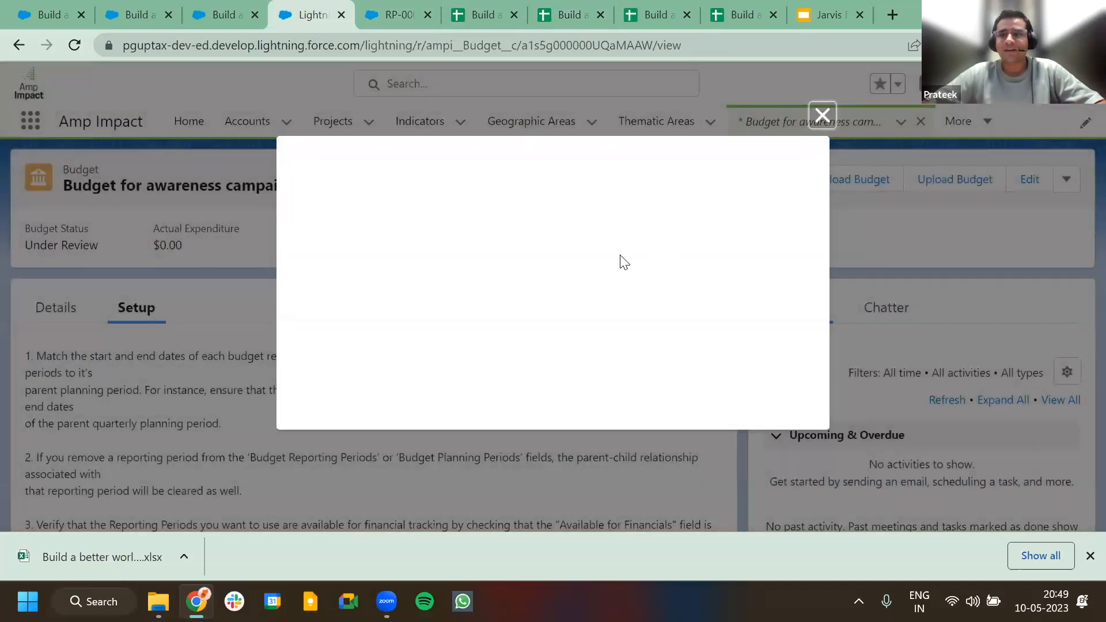
left_click(576, 248)
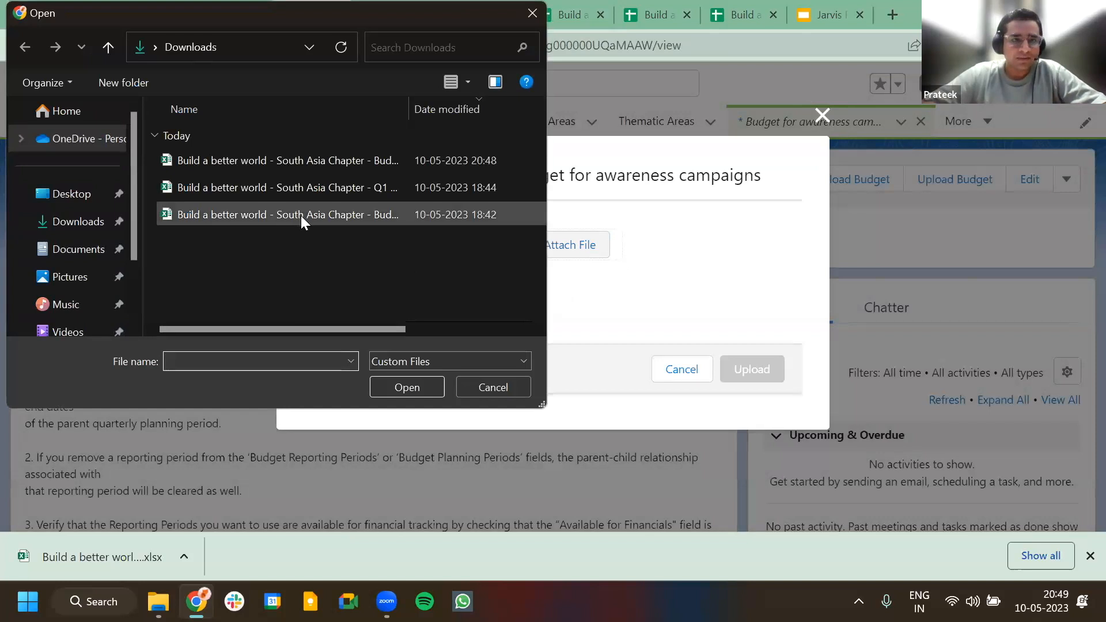
left_click_drag(410, 109, 544, 110)
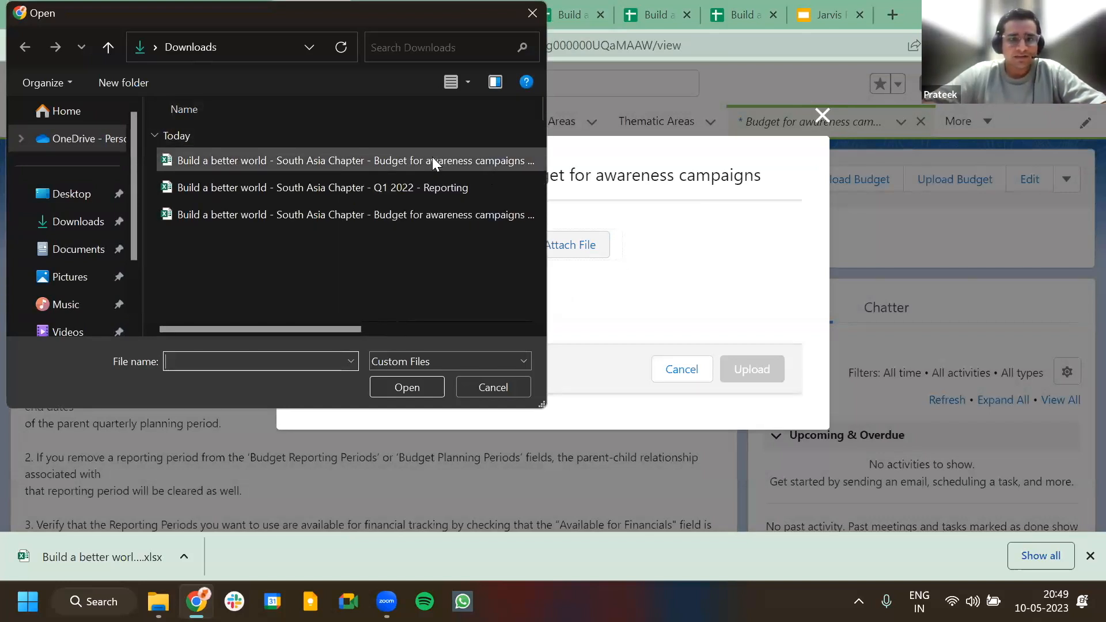
left_click(415, 157)
left_click(421, 392)
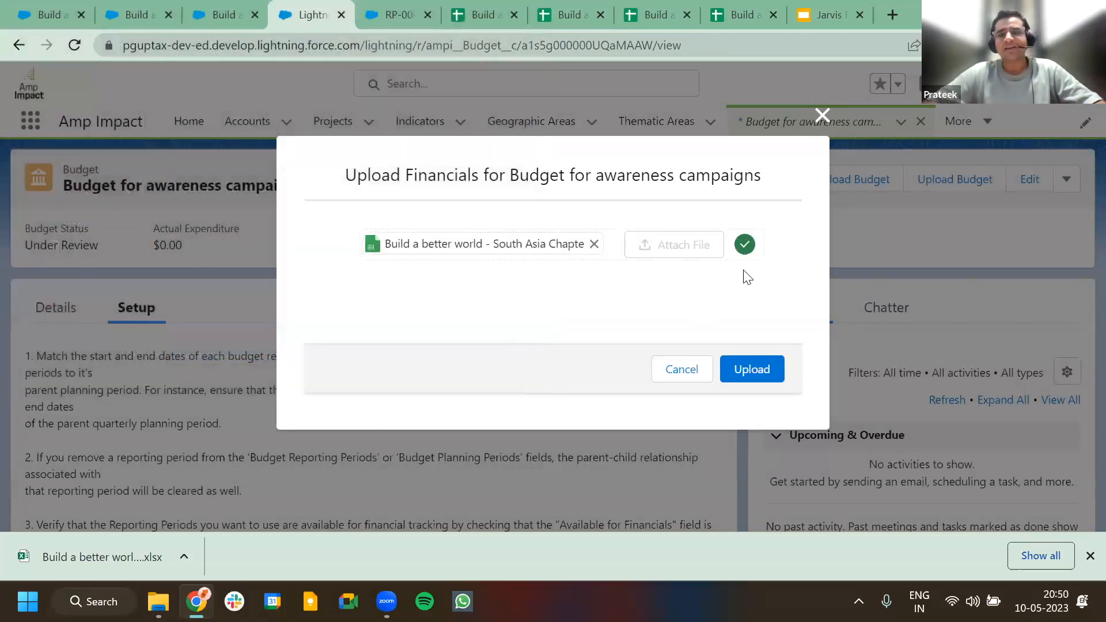
left_click(747, 369)
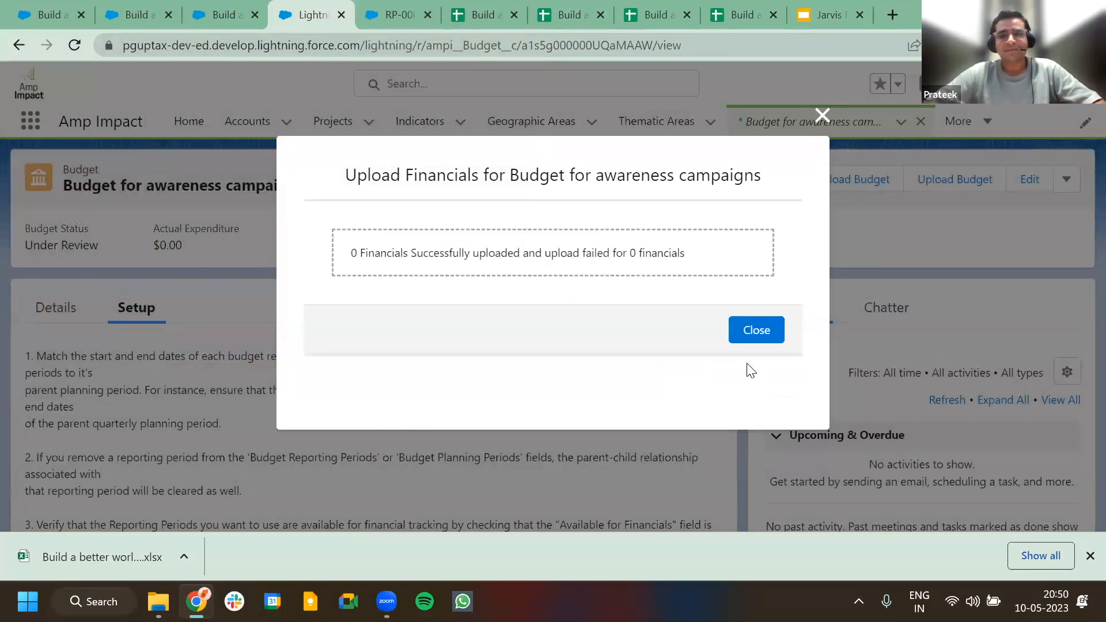
left_click(752, 329)
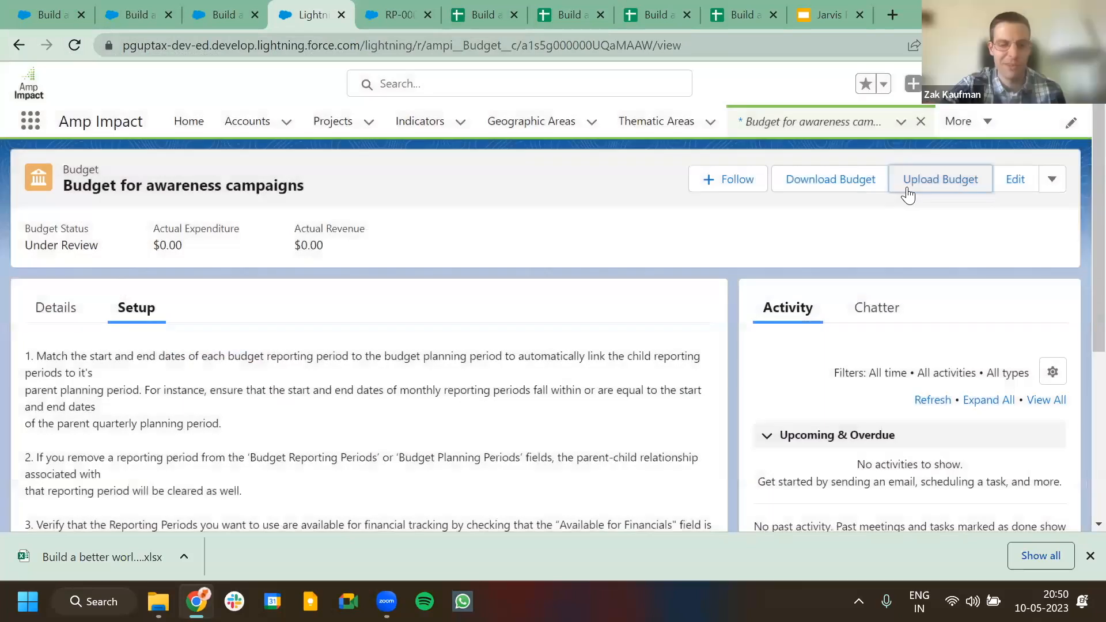
left_click(907, 195)
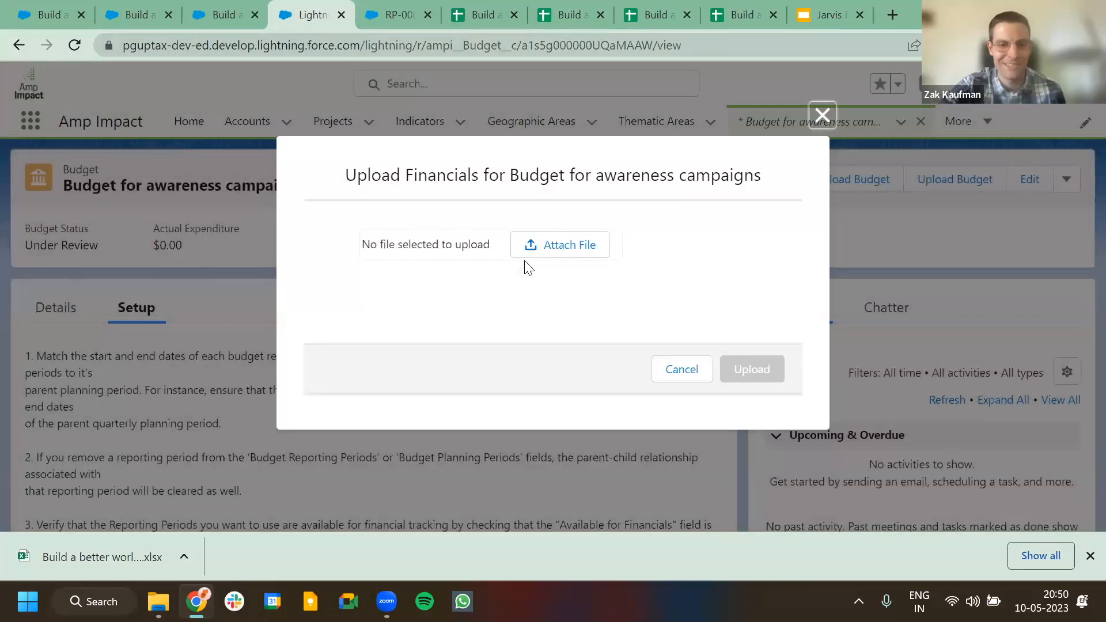
left_click(554, 240)
double_click(262, 217)
left_click(744, 369)
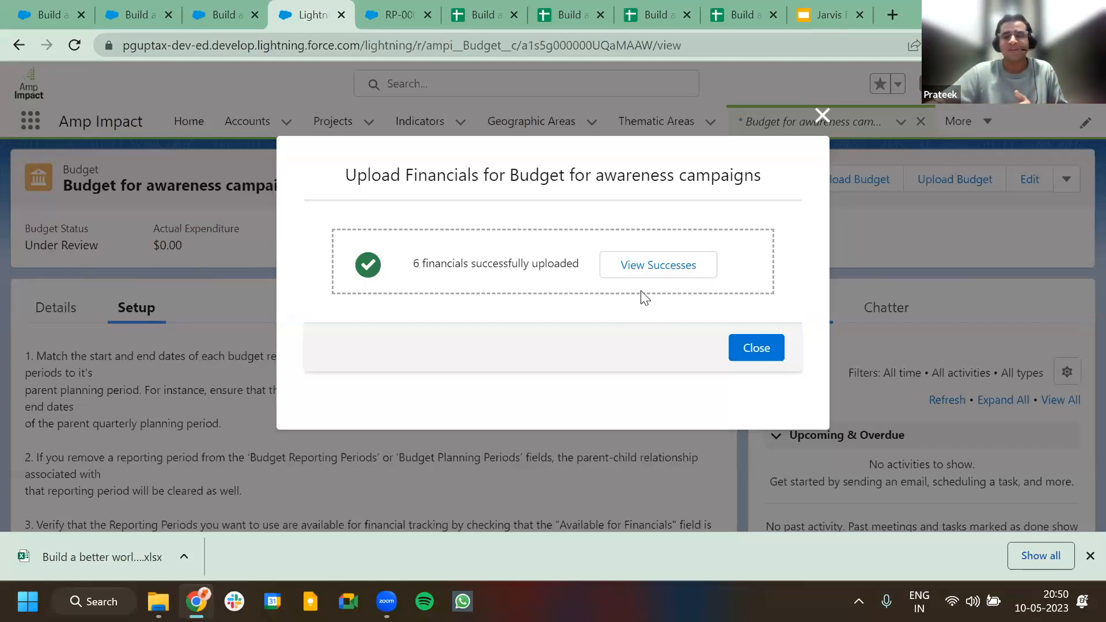
left_click(753, 348)
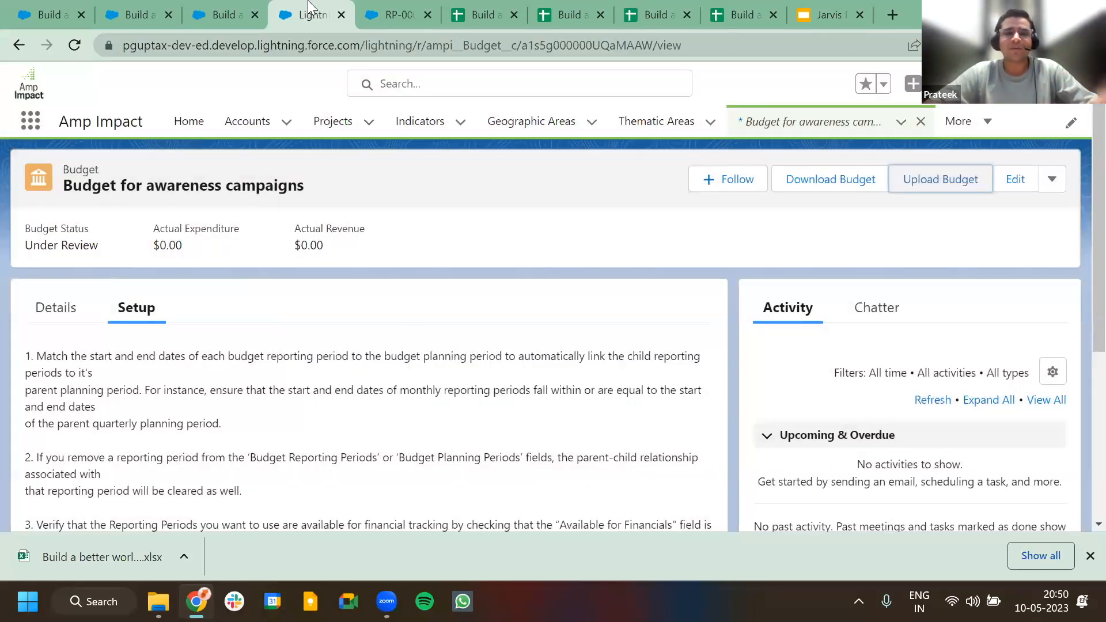
Step: Review the header and details of the Q1 2022 reporting period record of the South Asia Chapter project
left_click(380, 9)
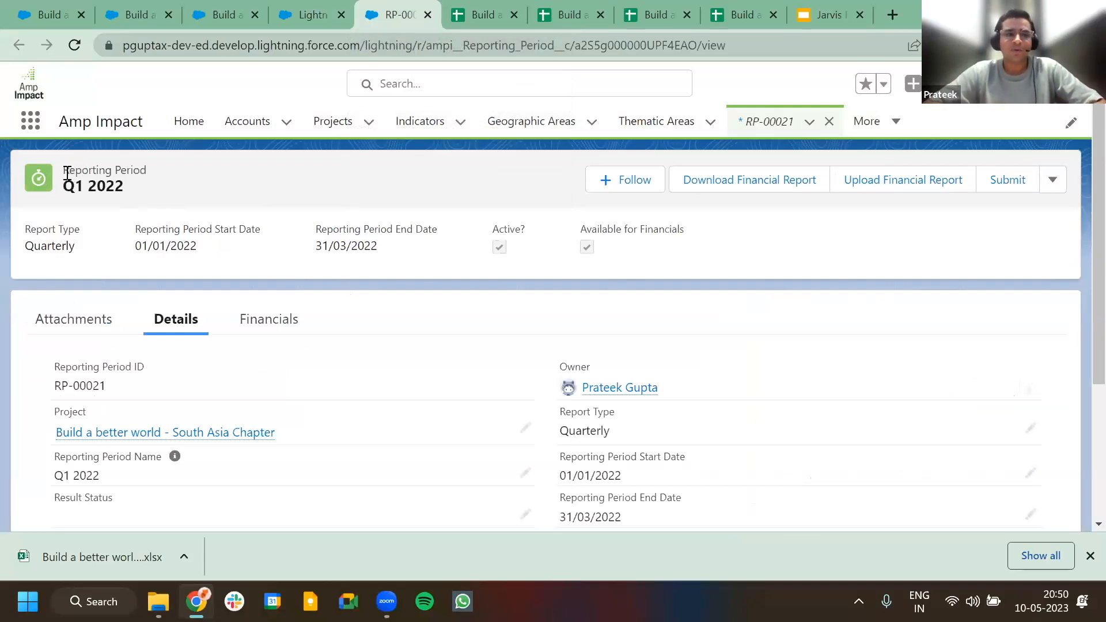
scroll(336, 279, "down", 1)
scroll(337, 279, "up", 1)
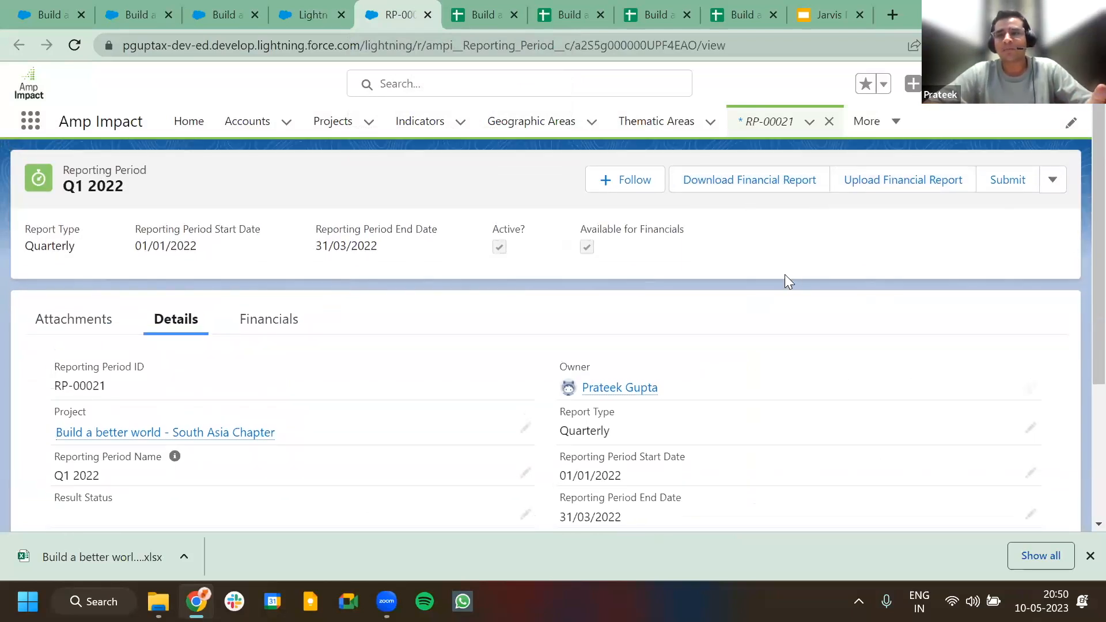
scroll(785, 276, "down", 2)
scroll(784, 275, "up", 2)
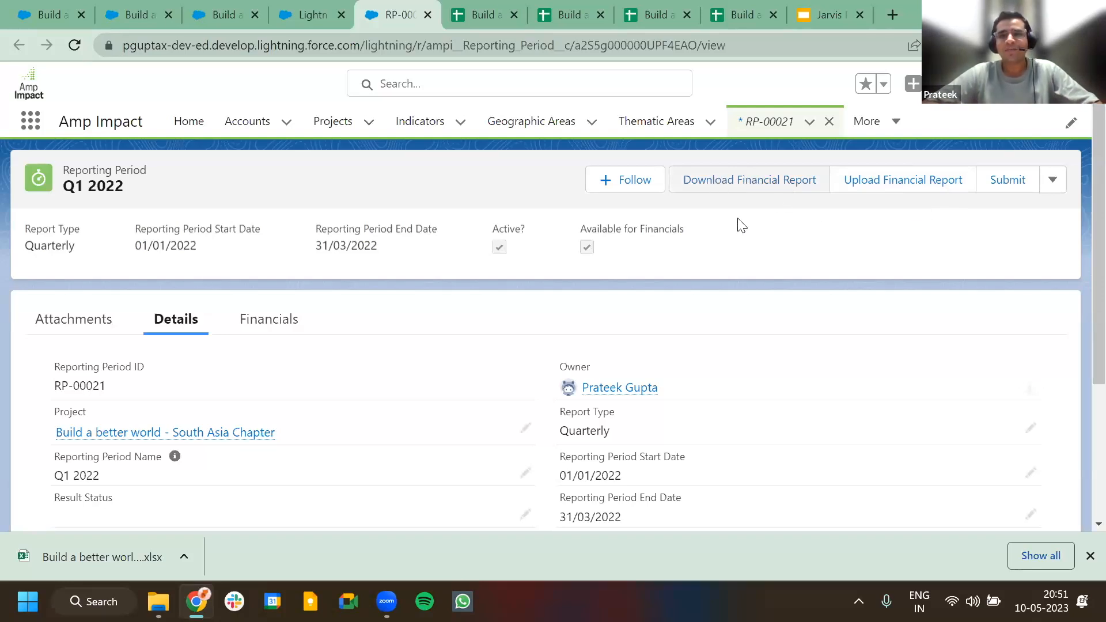
Step: Review the blank and the filled-in South Asia Chapter Q1 2022 Reporting spreadsheets in Google Sheets
left_click(651, 14)
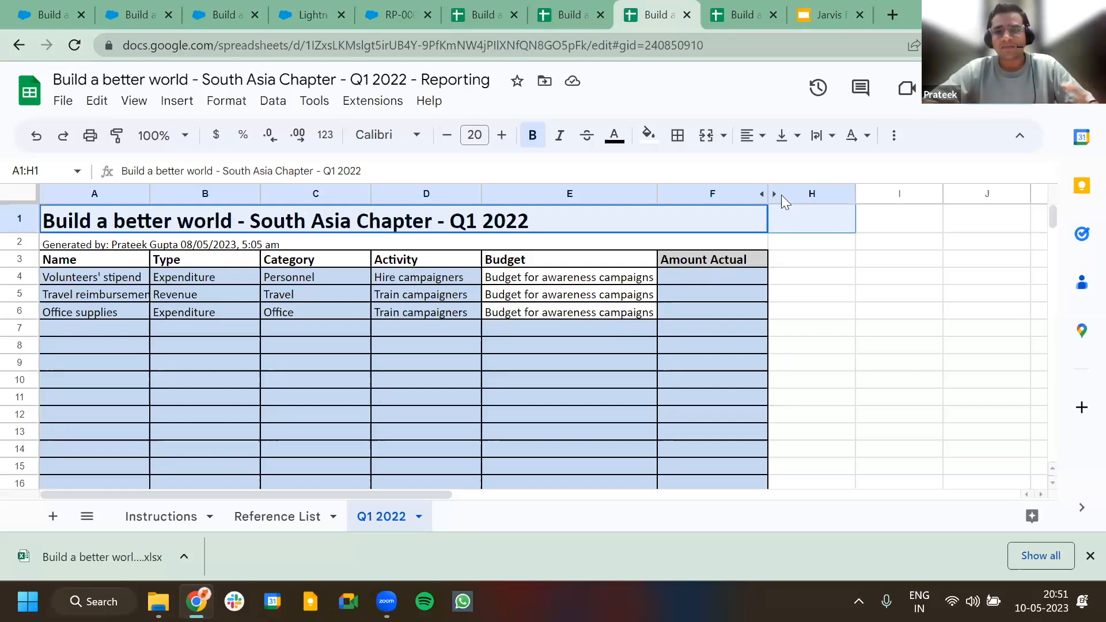
left_click(743, 16)
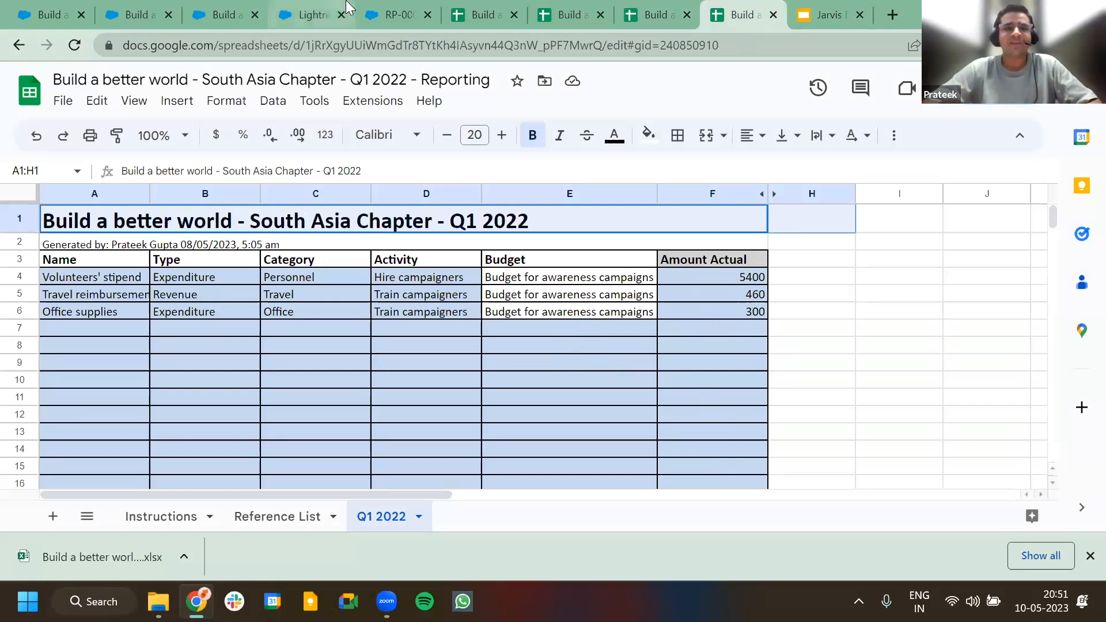
Step: Return to the Q1 2022 reporting period in Amp Impact, upload the Q1 2022 - Reporting spreadsheet from Downloads as its financials, and submit the report
left_click(397, 15)
left_click(914, 183)
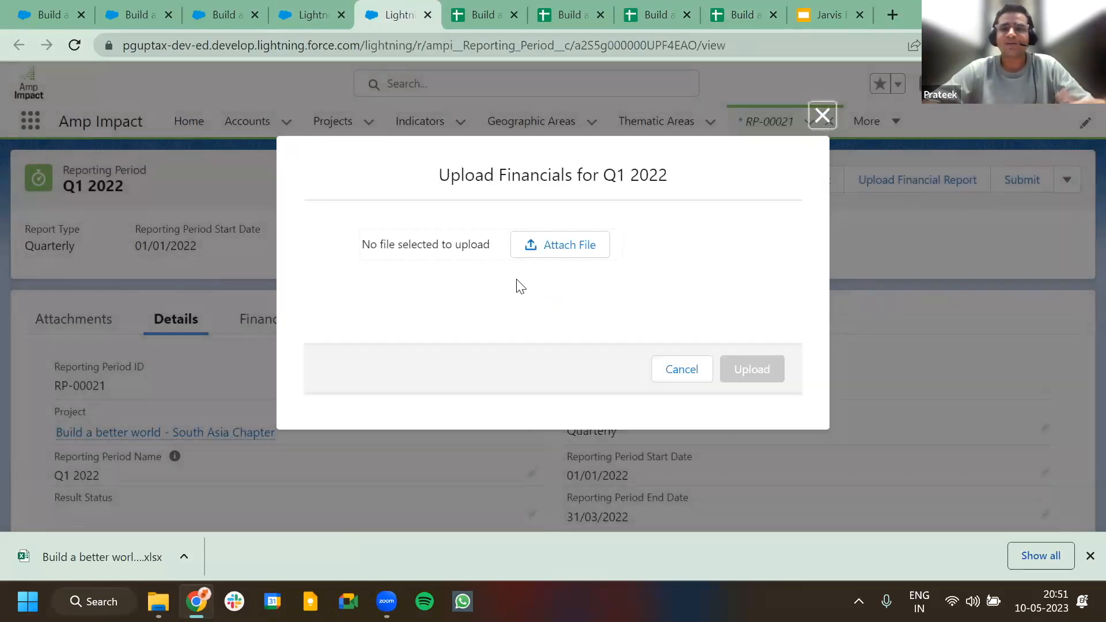
left_click(578, 245)
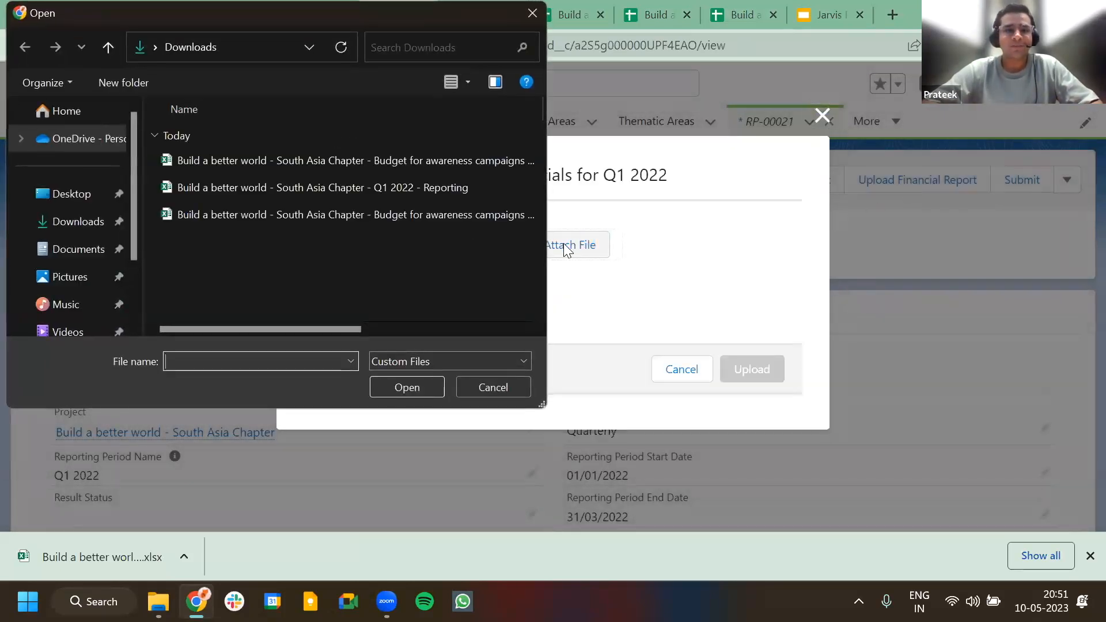
left_click(378, 189)
double_click(378, 189)
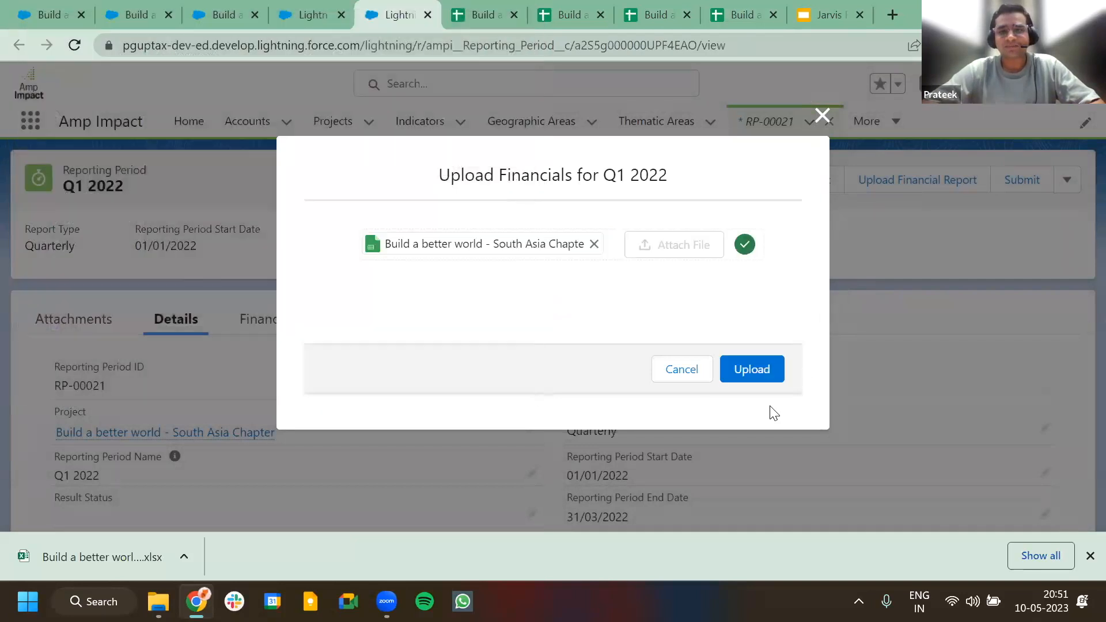
left_click(754, 371)
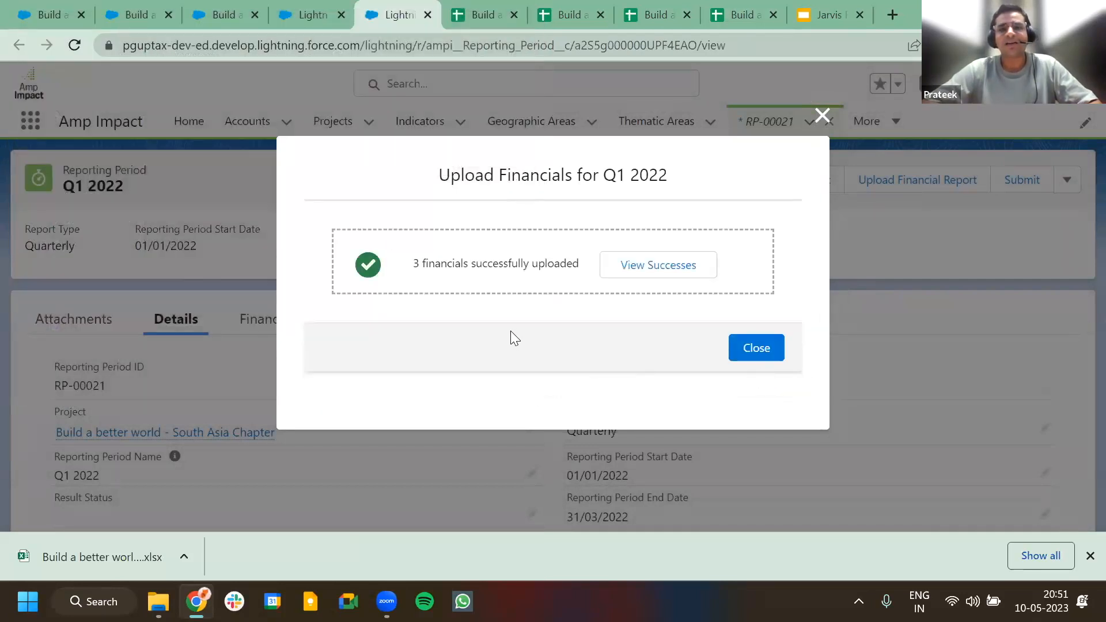
left_click(756, 348)
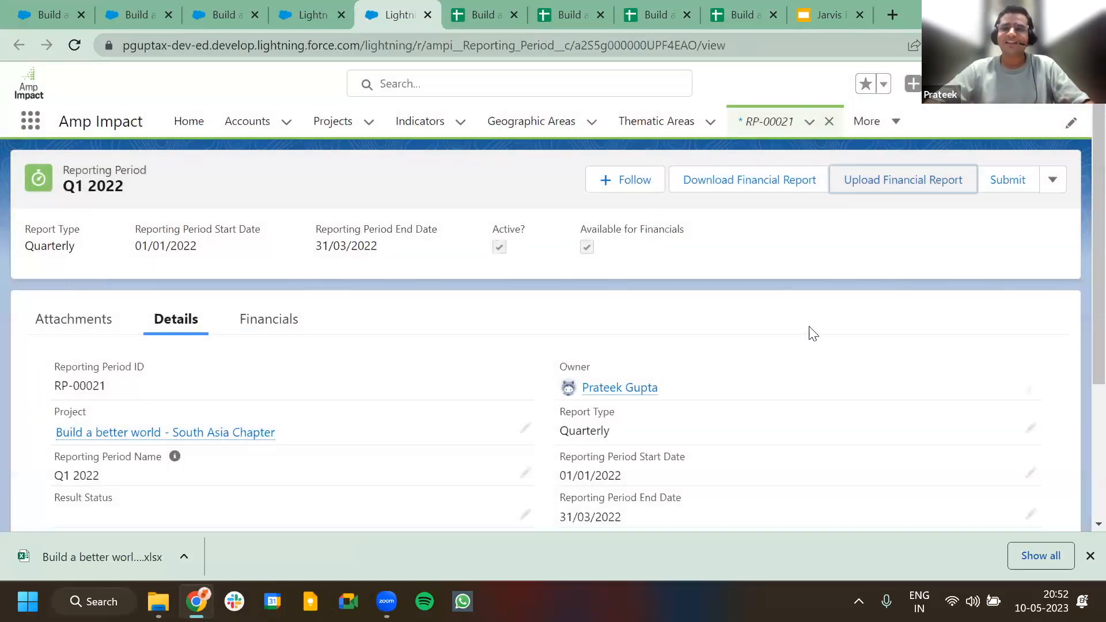
left_click(1017, 175)
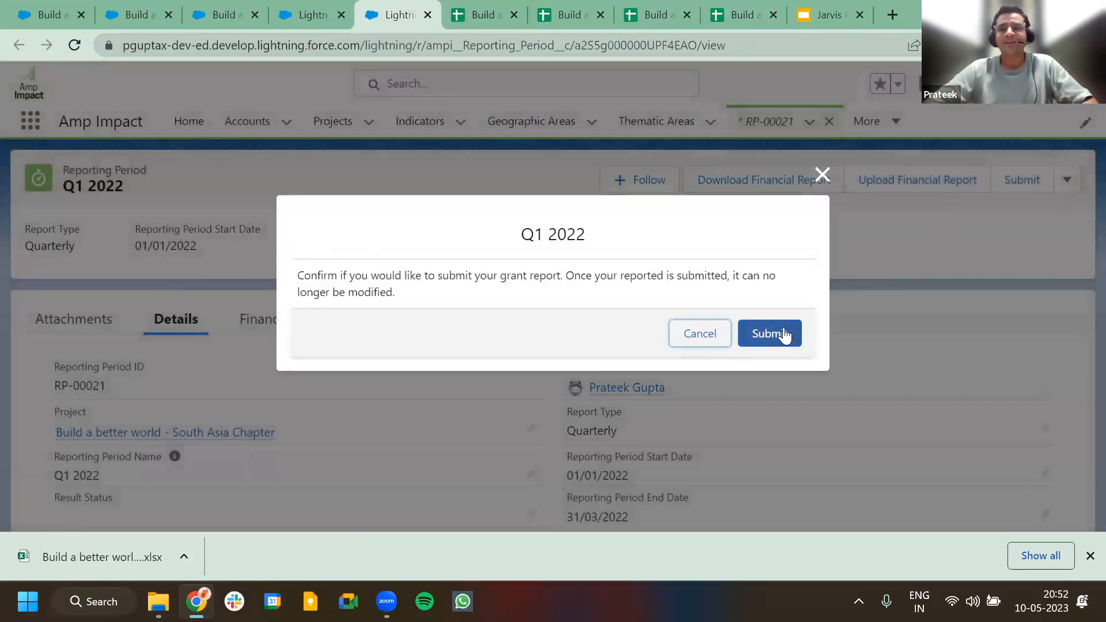
left_click(773, 334)
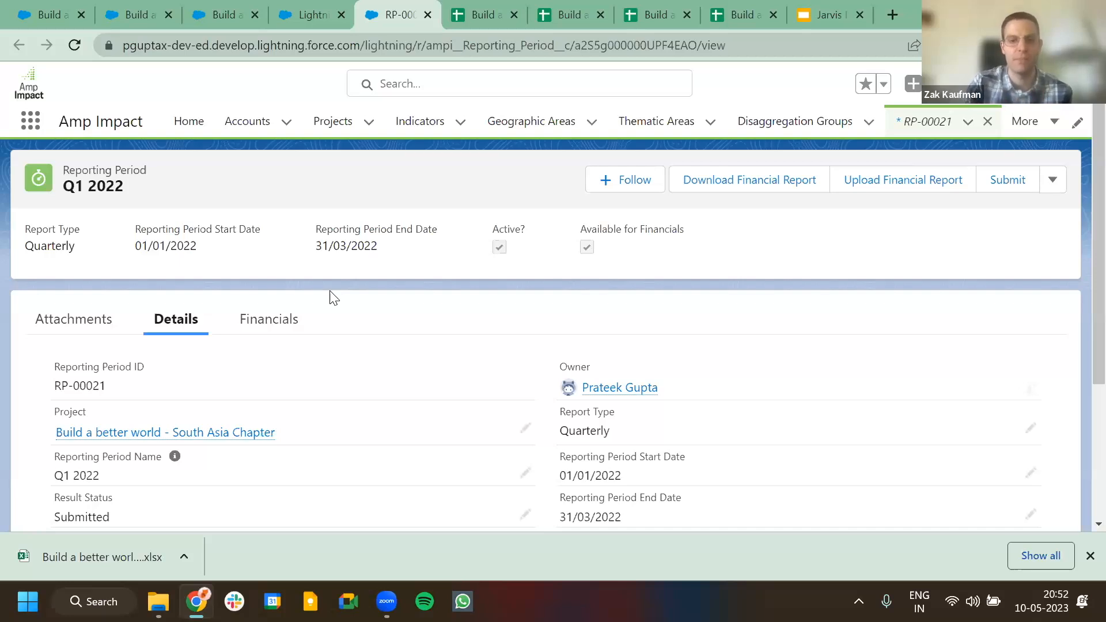
Step: Set the Budget Reporting Intervals of Budget for awareness campaigns to Annual and view the reporting periods offered, leaving them unselected
left_click(321, 8)
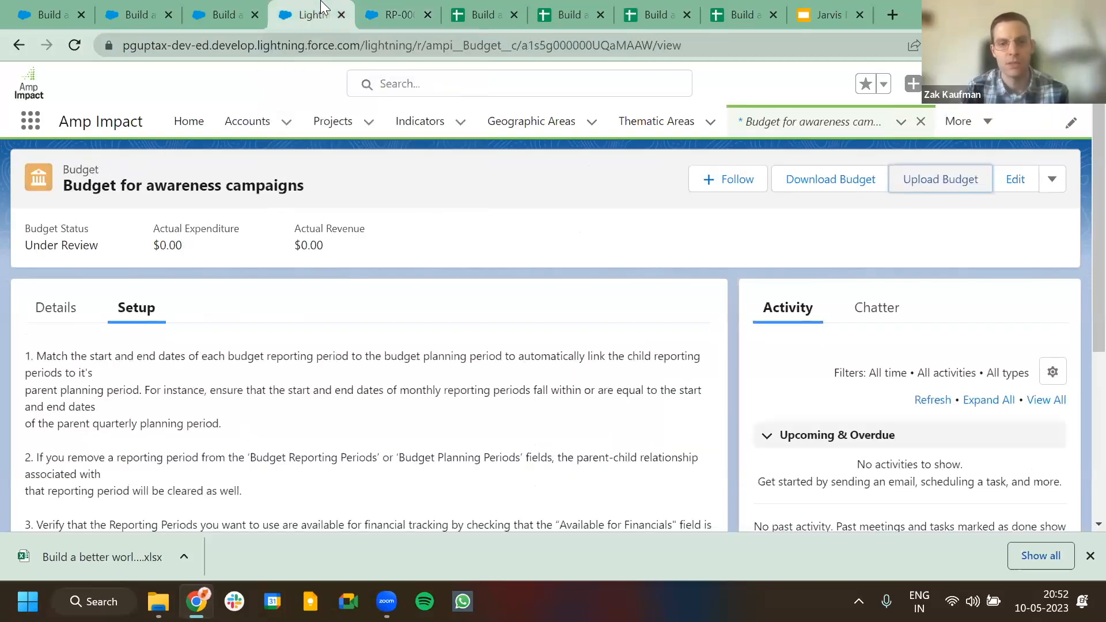
scroll(311, 331, "down", 4)
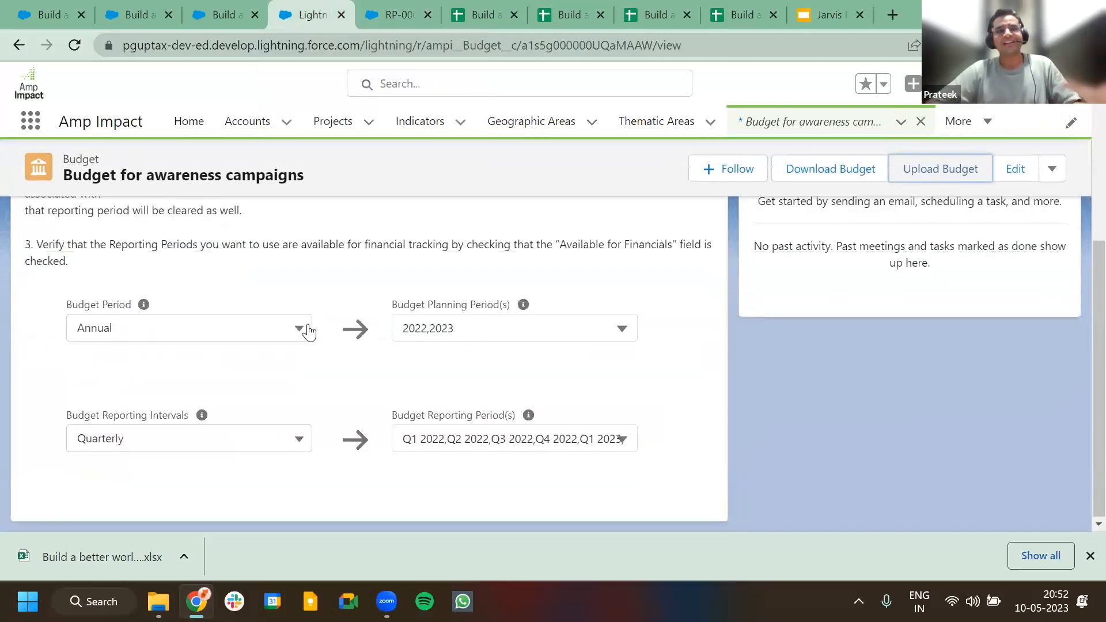
left_click(193, 444)
scroll(224, 474, "down", 1)
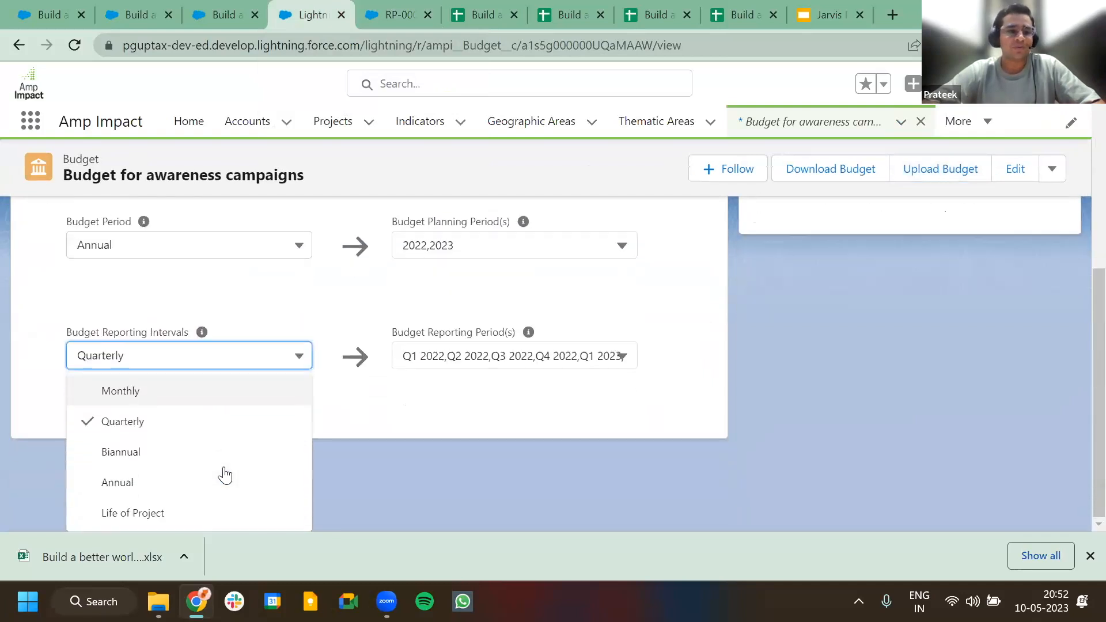
left_click(176, 478)
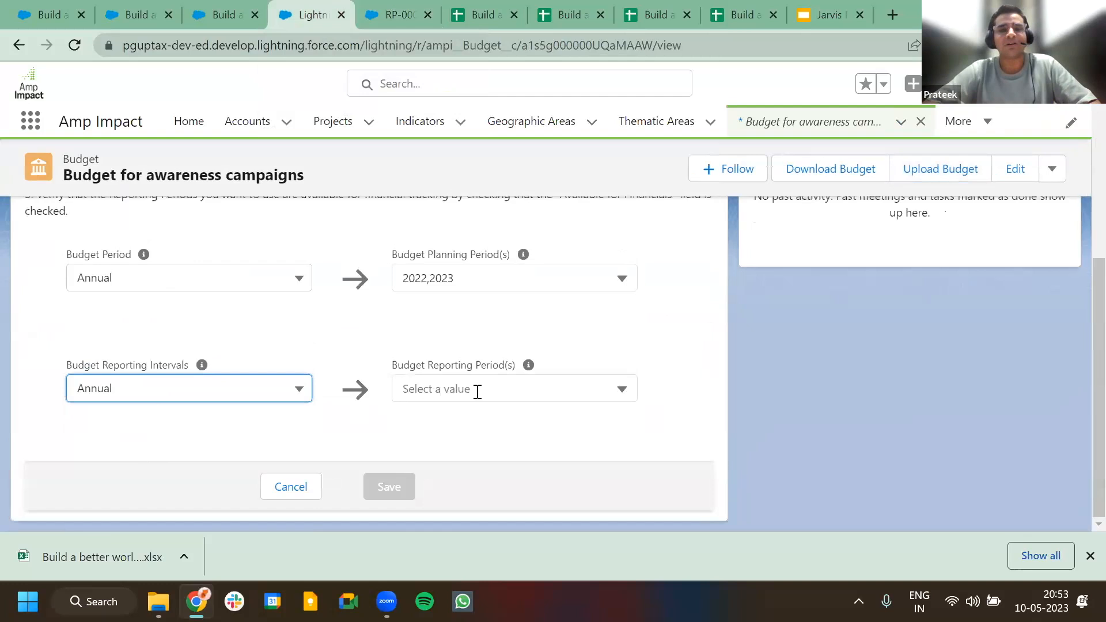
left_click(412, 391)
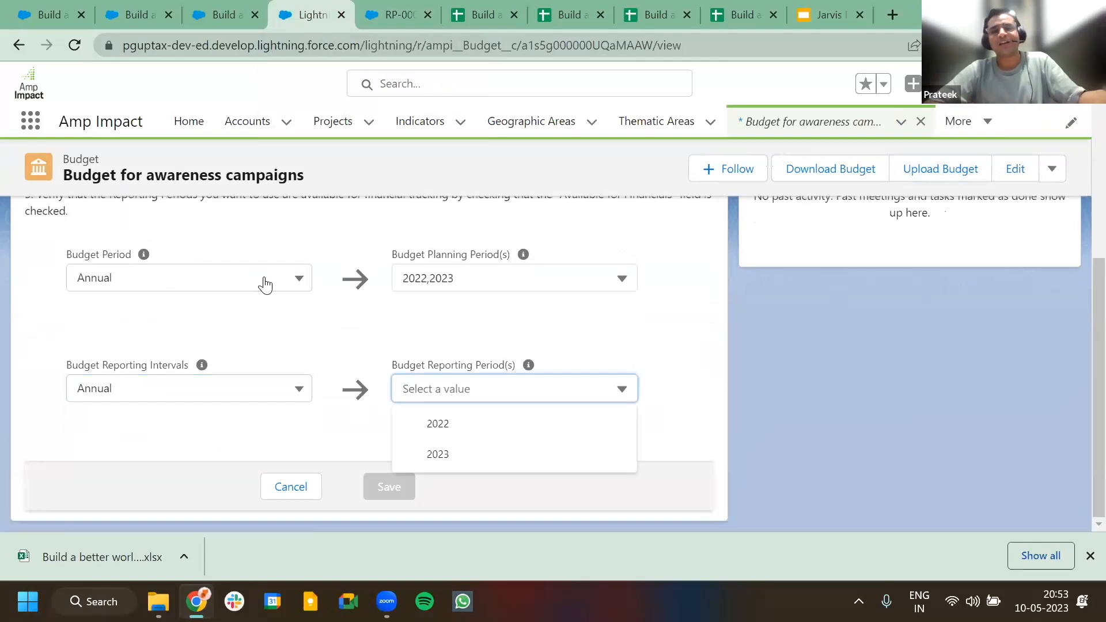
scroll(199, 340, "up", 4)
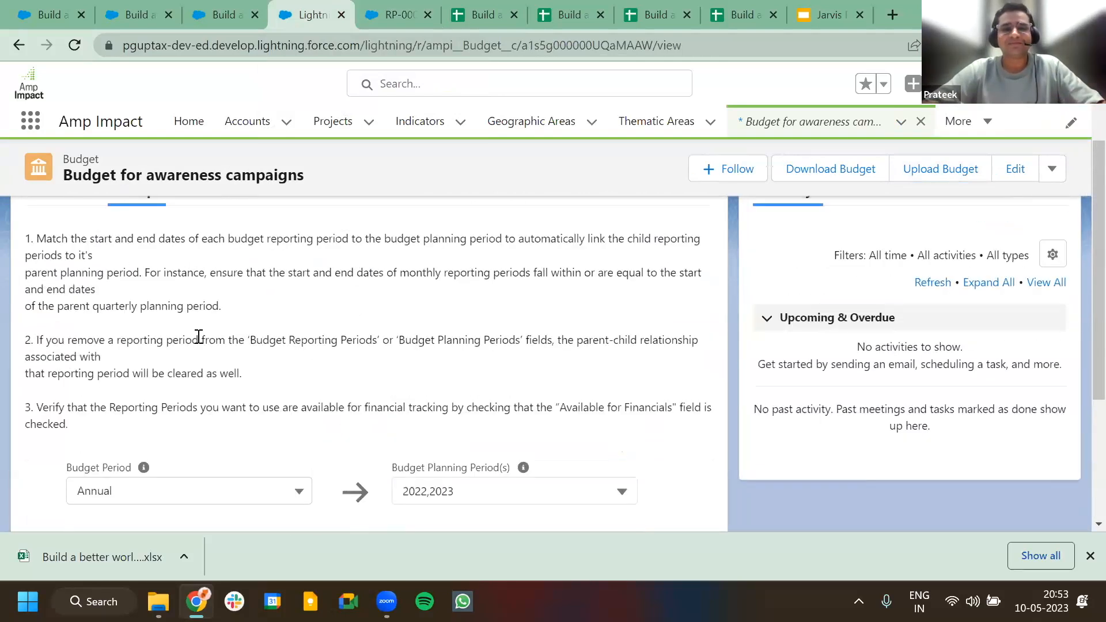
scroll(198, 336, "up", 2)
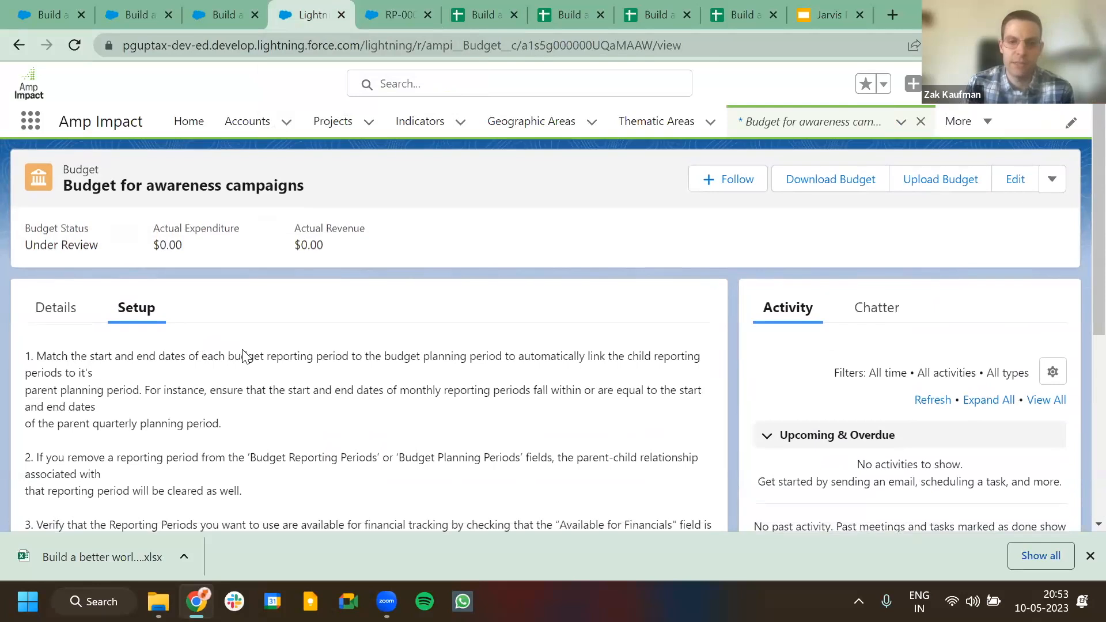
scroll(243, 353, "down", 5)
left_click(247, 356)
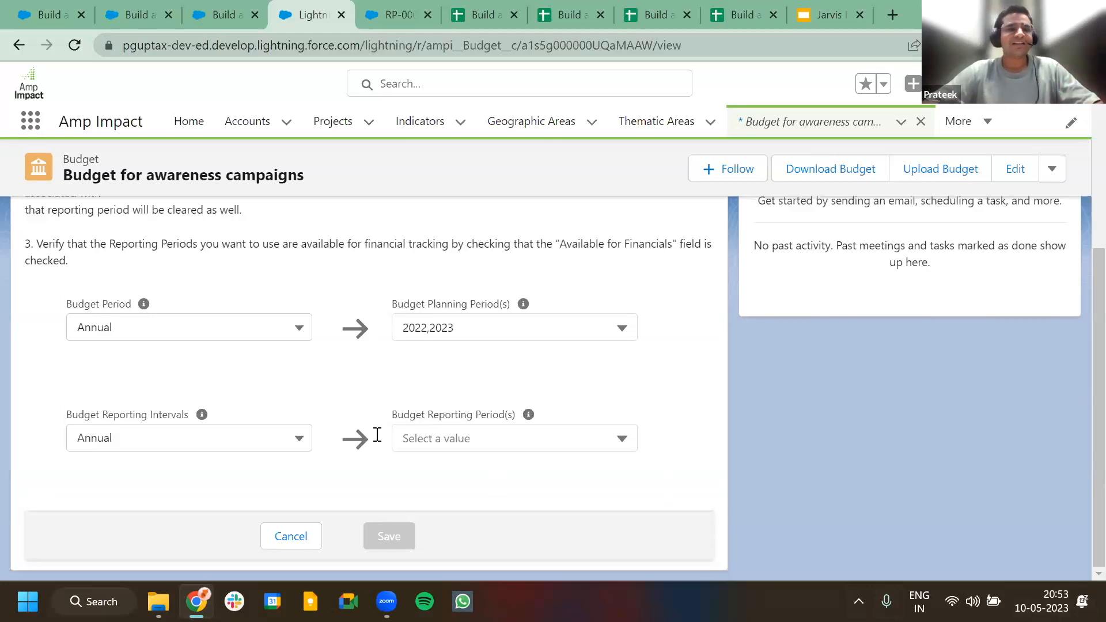
Step: Open the narrative section of the South Asia Chapter project and look through its available forms
left_click(218, 12)
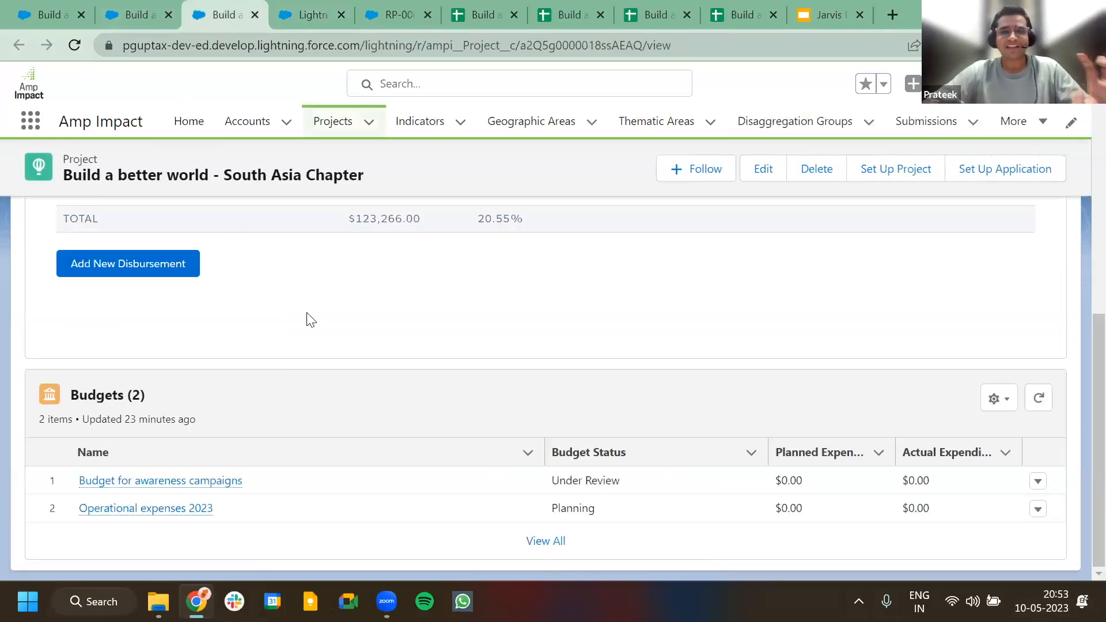
scroll(308, 319, "up", 10)
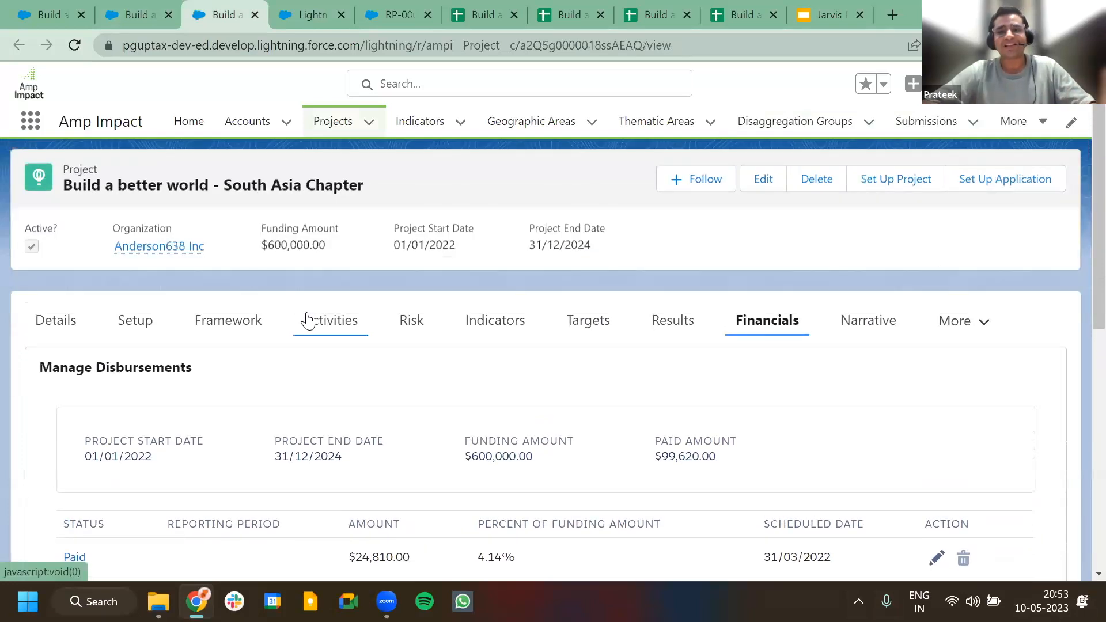
left_click(849, 320)
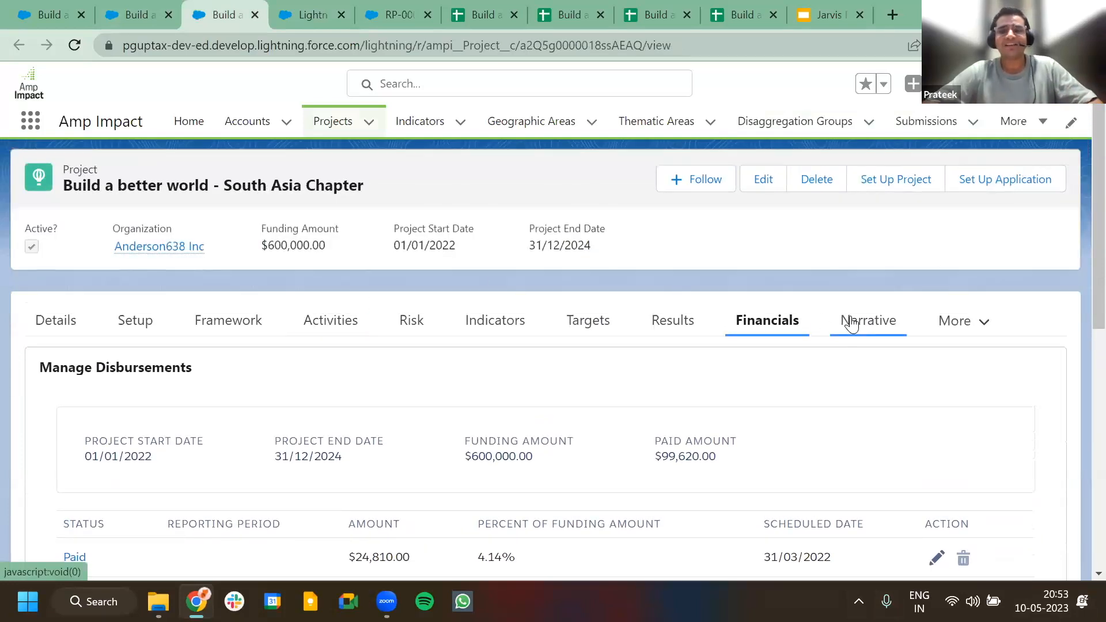
scroll(751, 347, "down", 2)
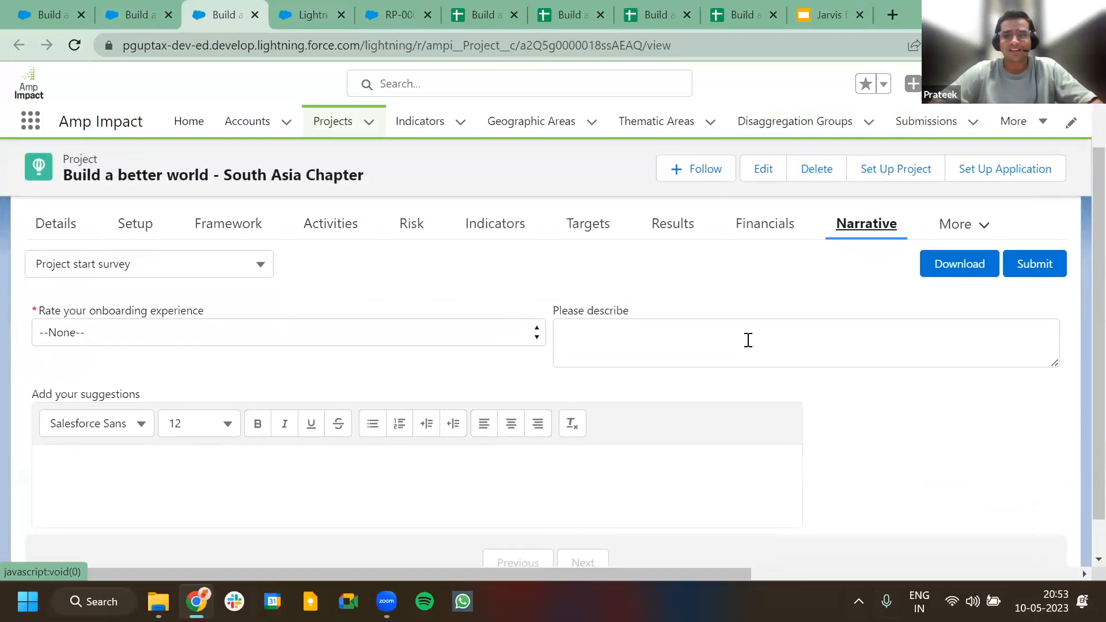
left_click(264, 266)
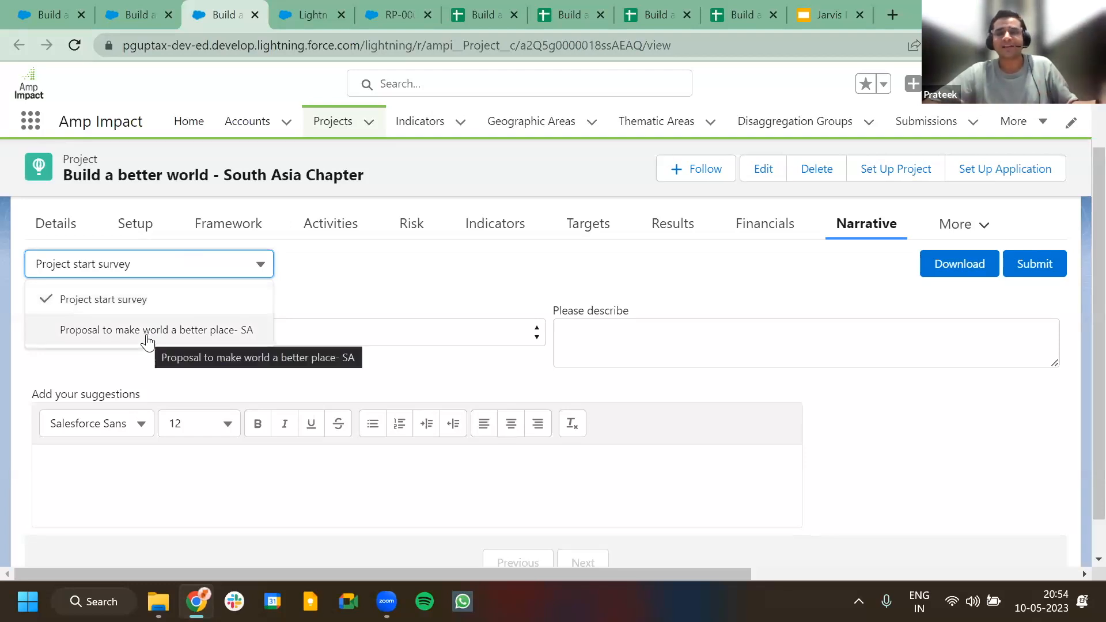
left_click(317, 280)
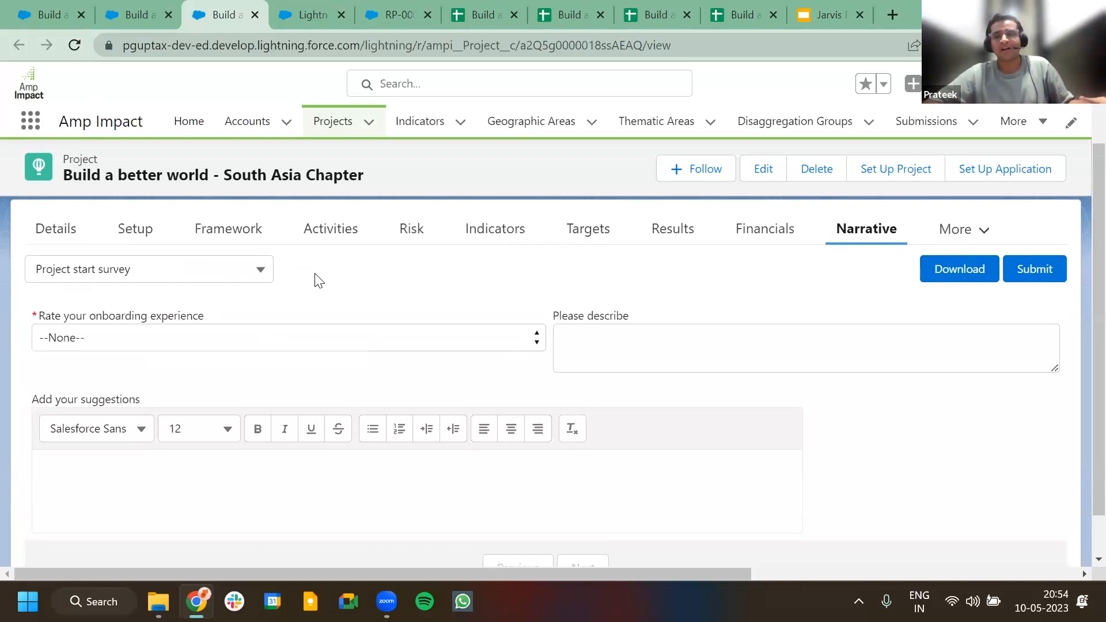
Step: Choose the Proposal to make world a better place- SA form and review its organization and proposal questions
left_click(233, 273)
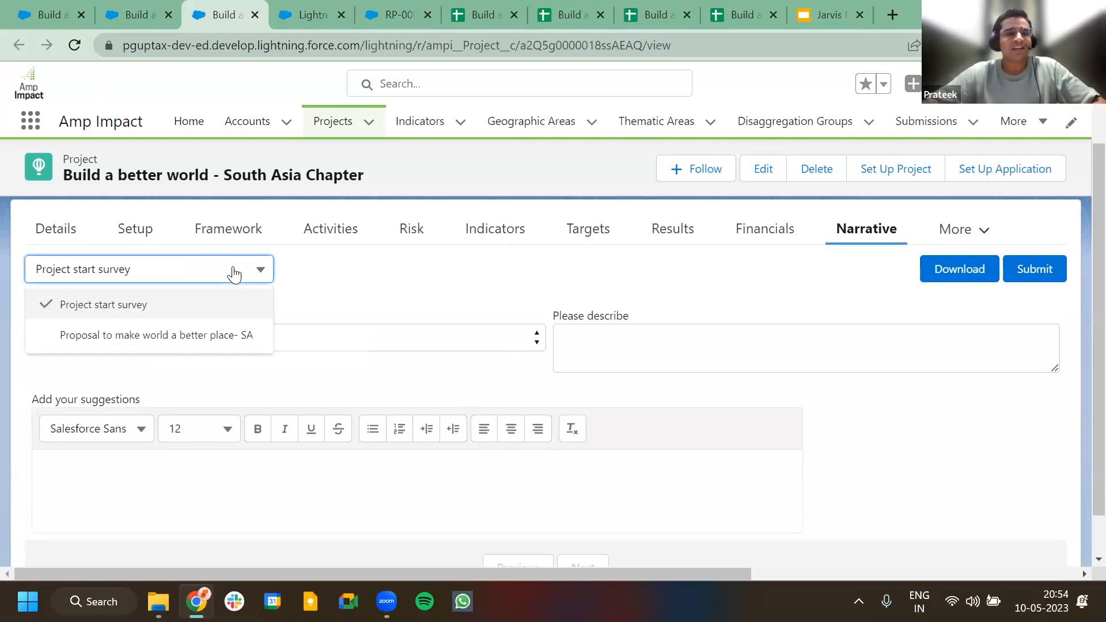
left_click(170, 336)
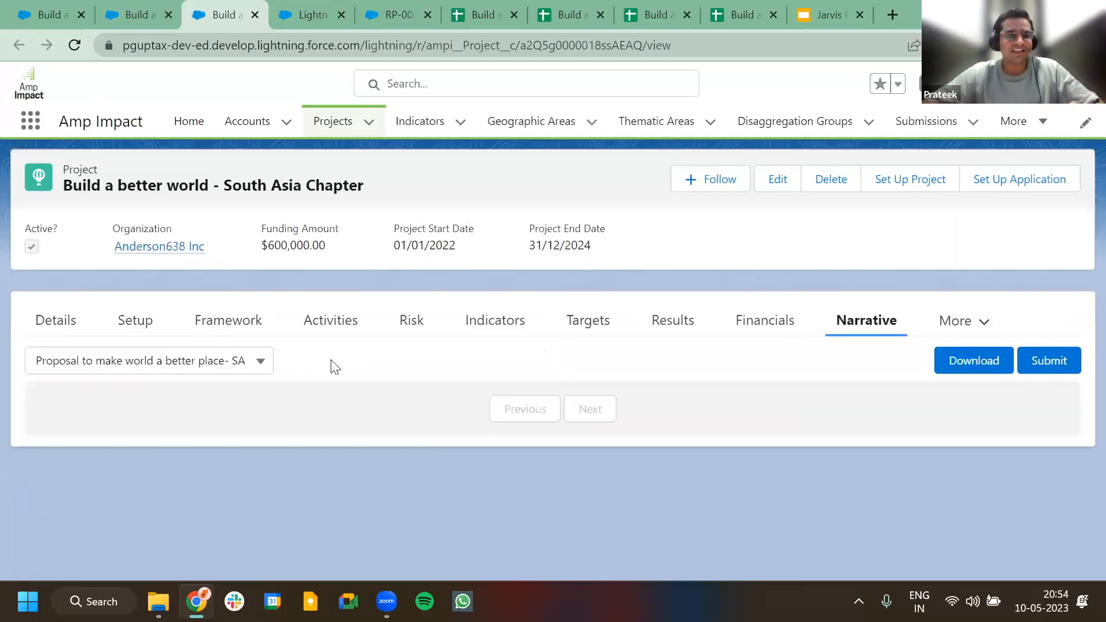
scroll(330, 359, "down", 3)
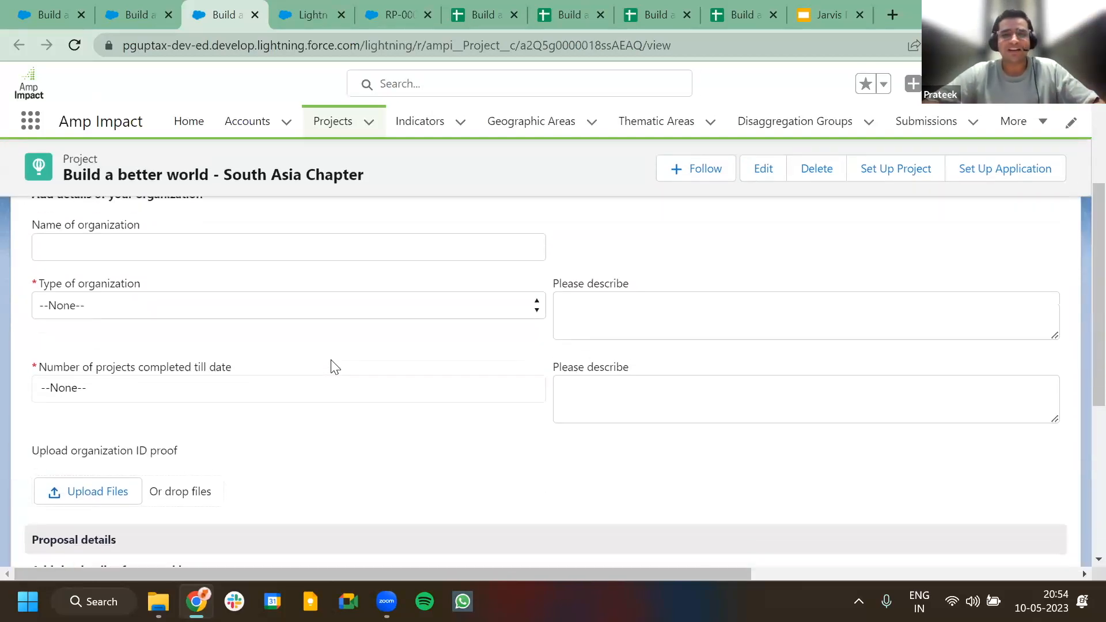
scroll(332, 359, "left", 1)
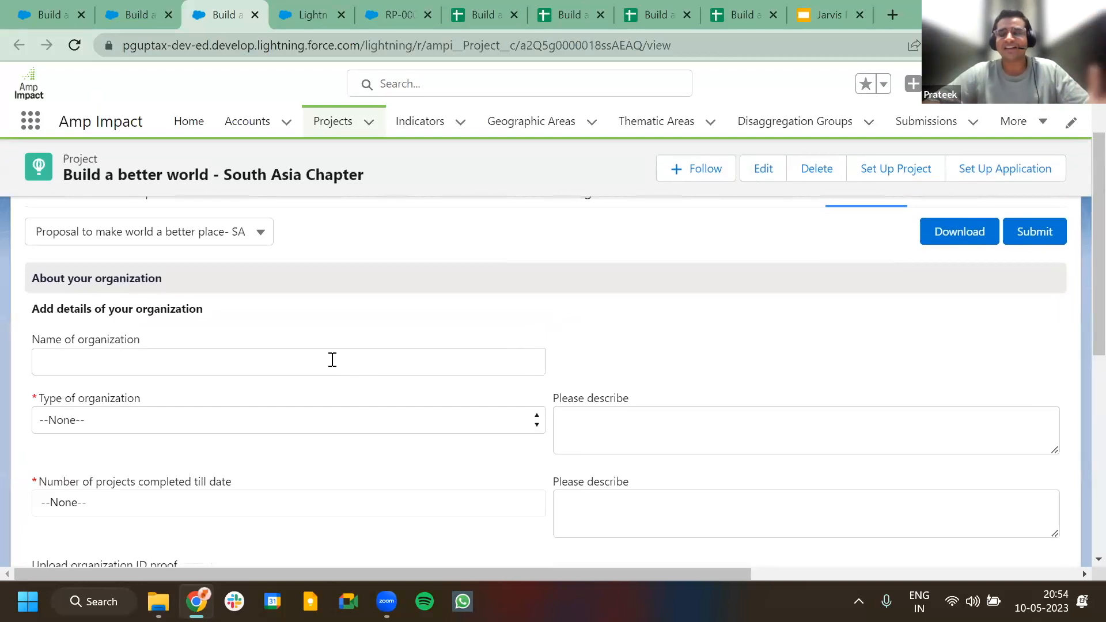
scroll(332, 359, "up", 2)
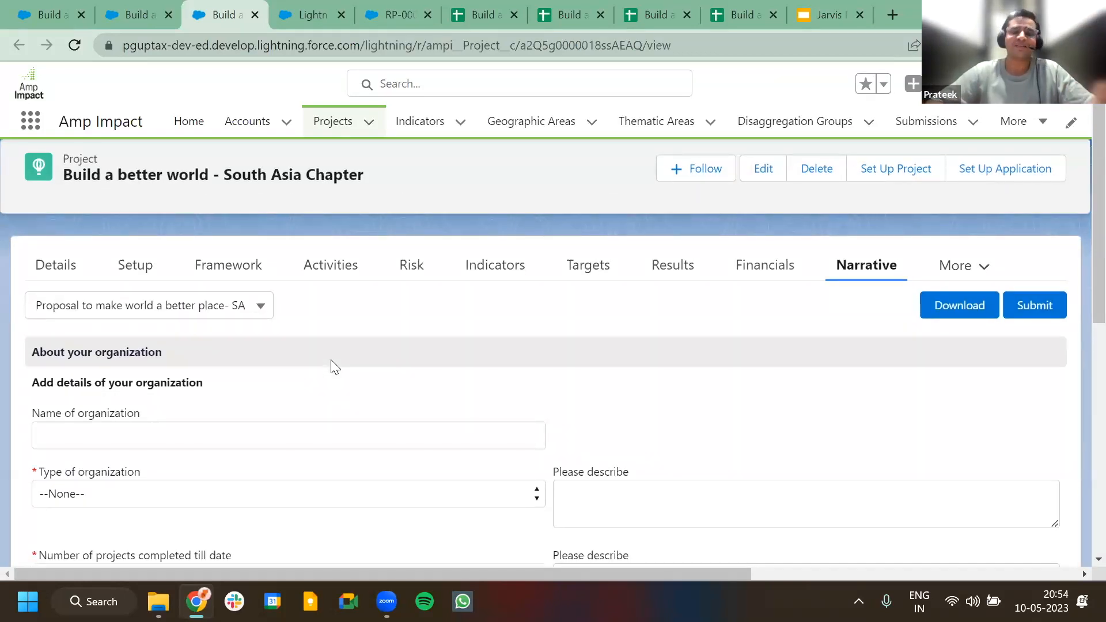
scroll(332, 365, "down", 3)
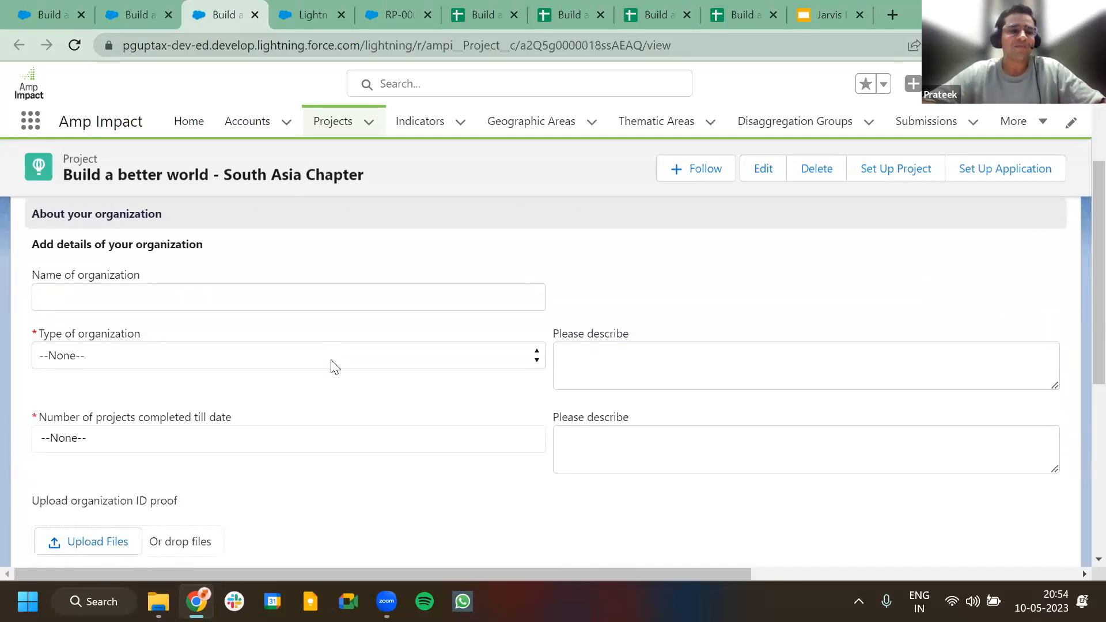
scroll(332, 365, "down", 3)
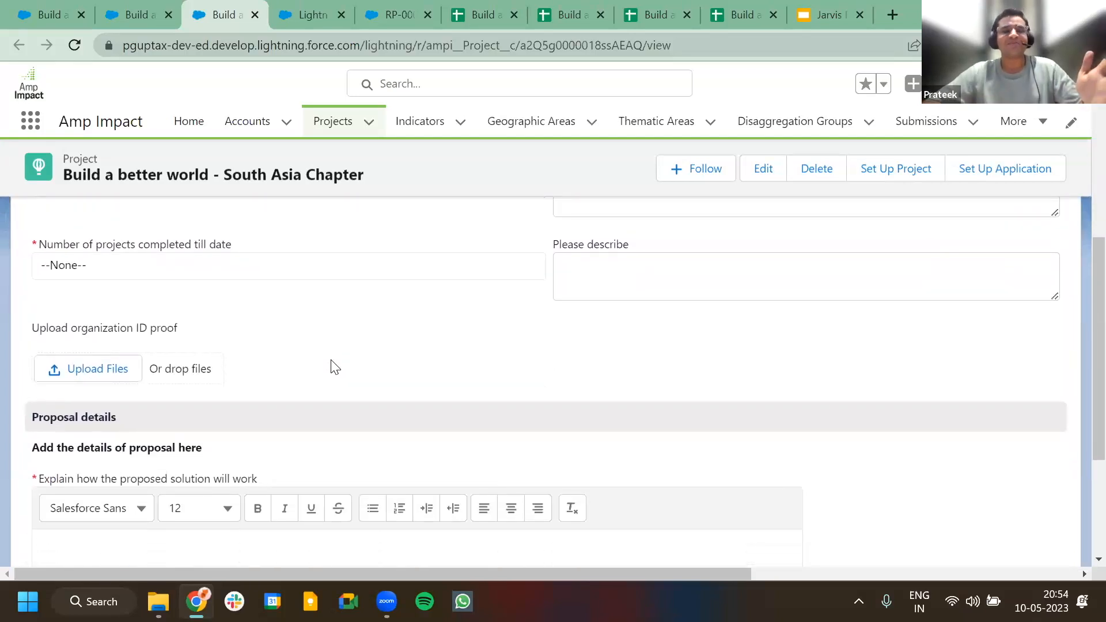
Step: Upload the Organization Registation Certificate PDF from Downloads as the organization ID proof
left_click(99, 363)
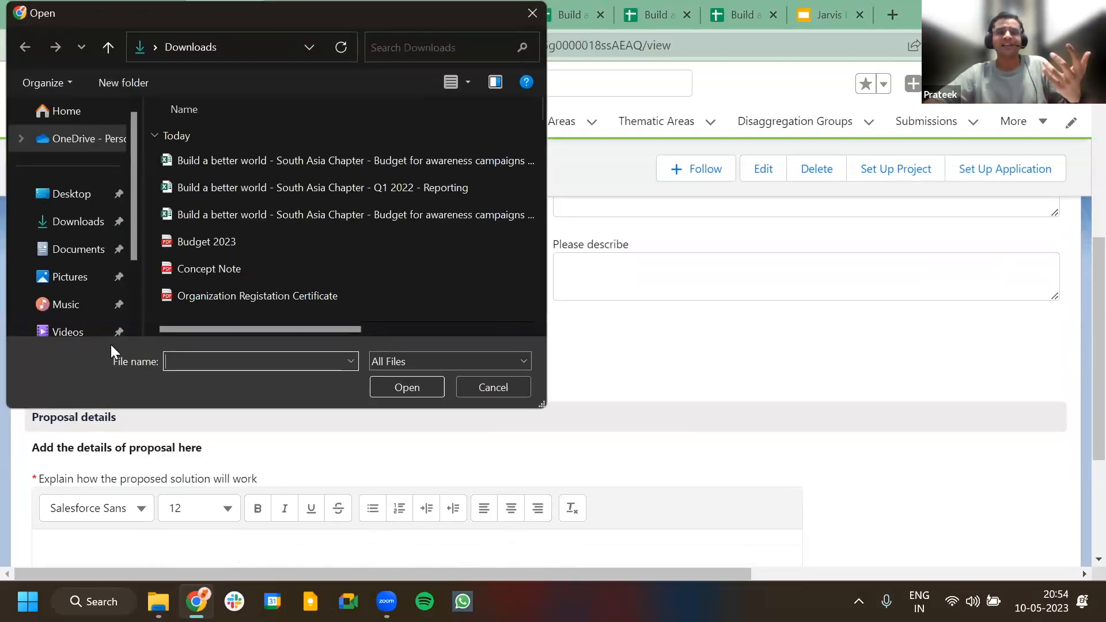
left_click(277, 293)
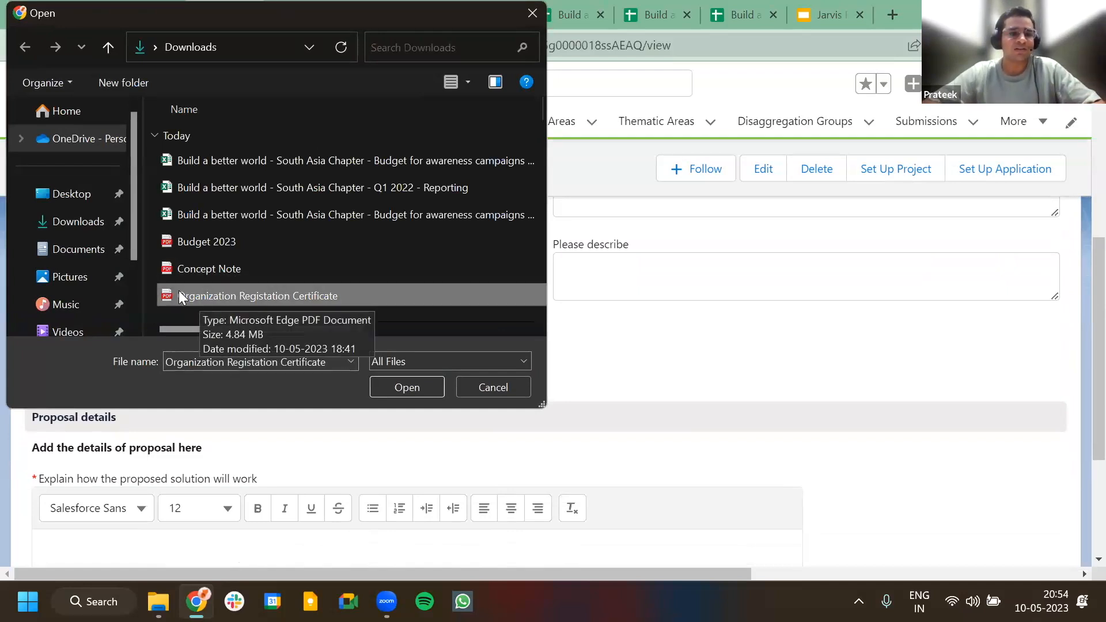
left_click(429, 389)
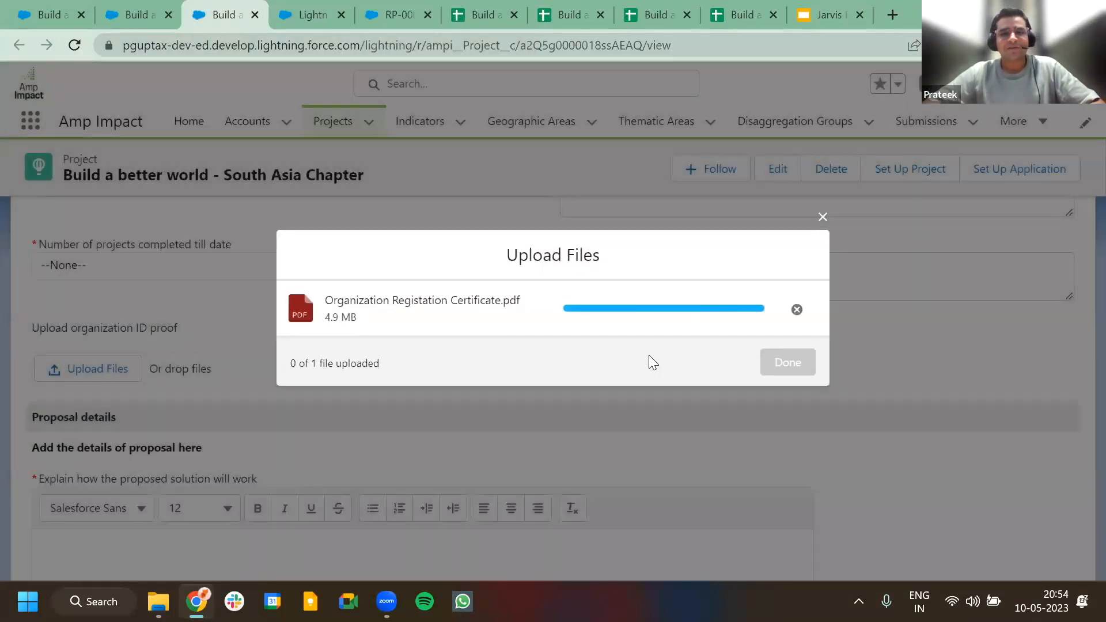
left_click(784, 366)
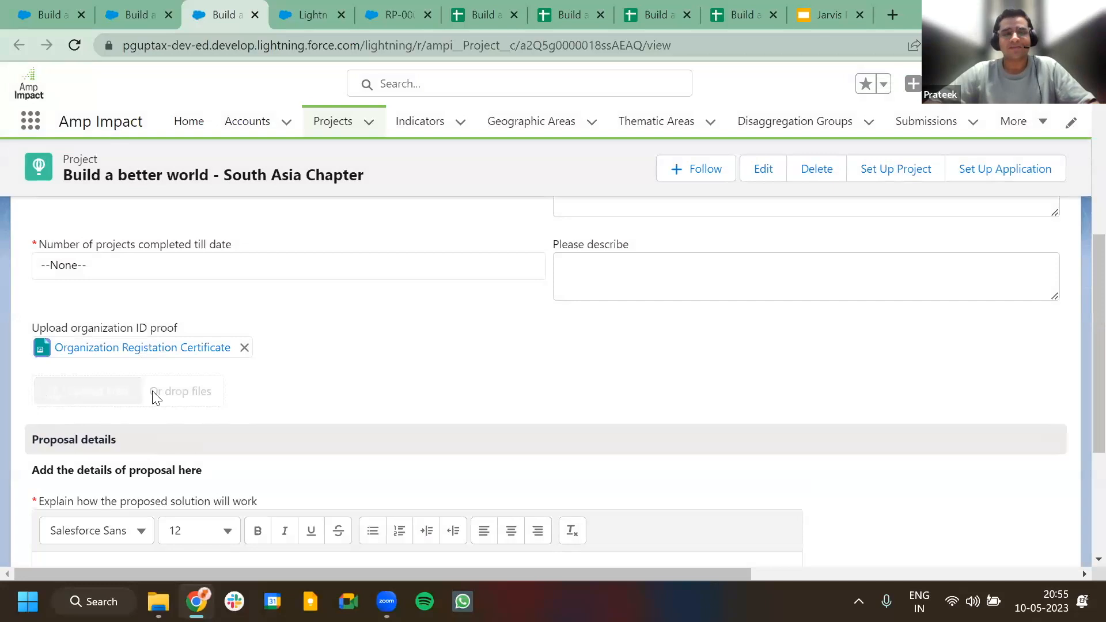
scroll(154, 397, "down", 4)
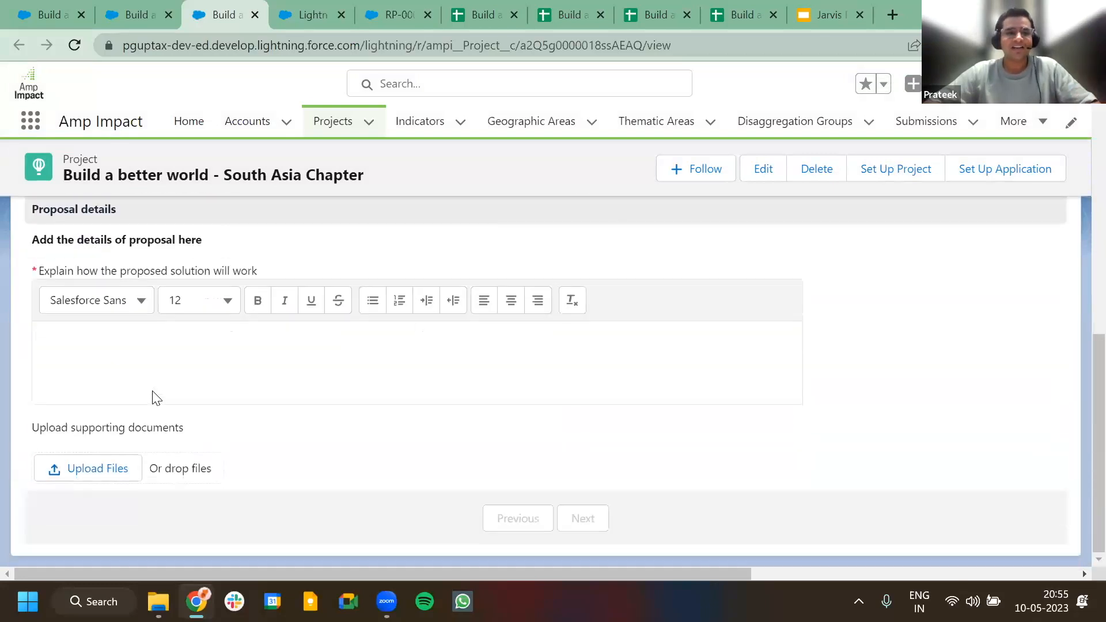
Step: Upload the Budget 2023 and Concept Note PDFs from Downloads as supporting documents in the proposal details
left_click(100, 470)
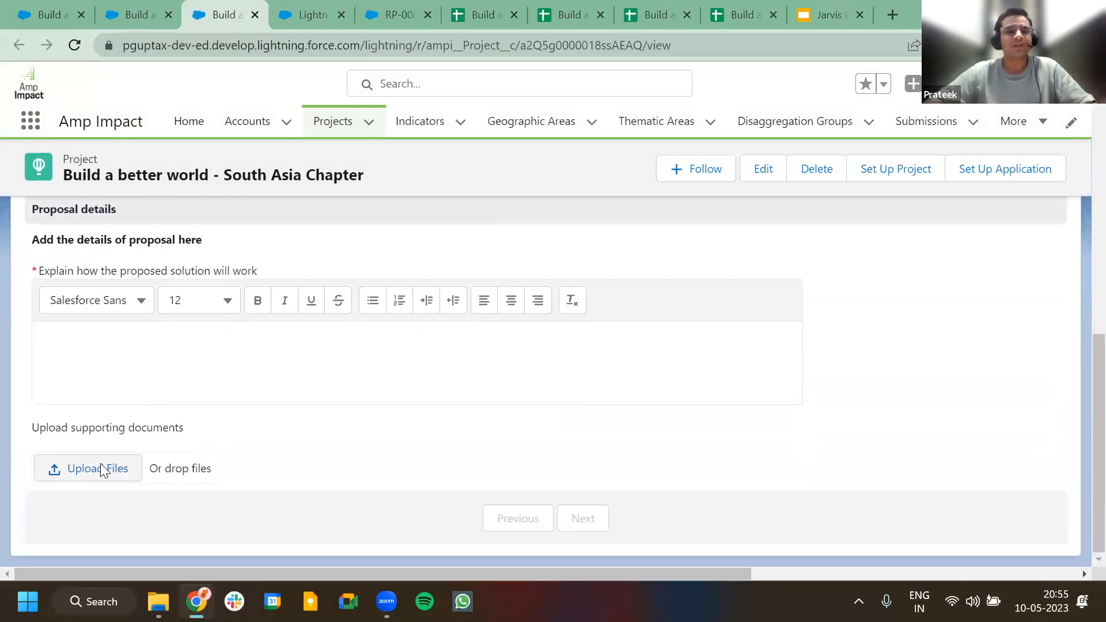
left_click(190, 241)
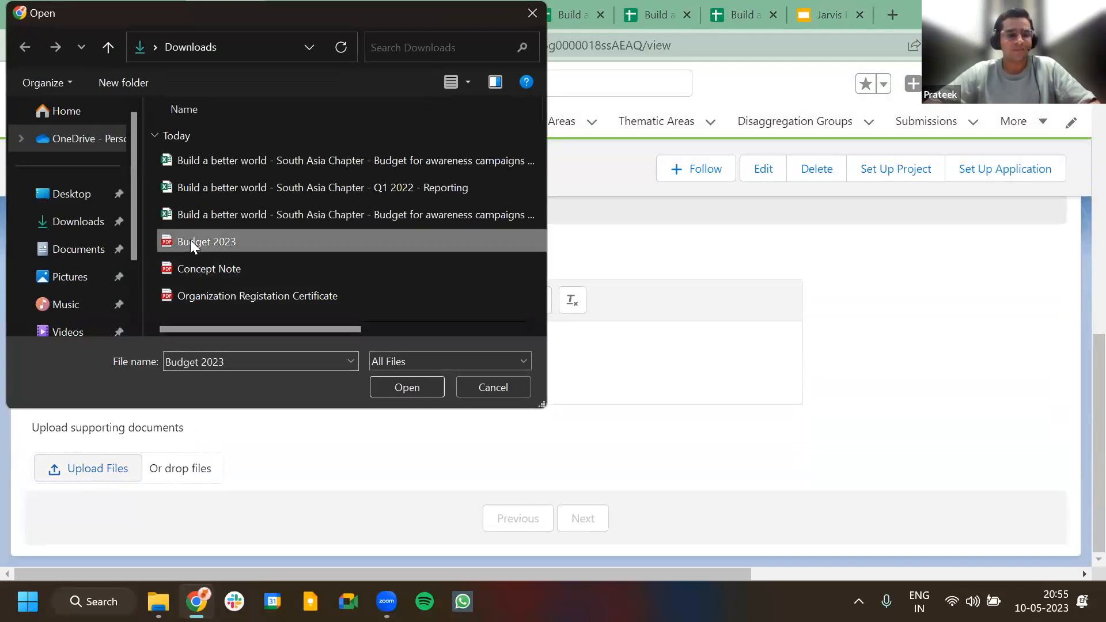
left_click(218, 268, "ctrl")
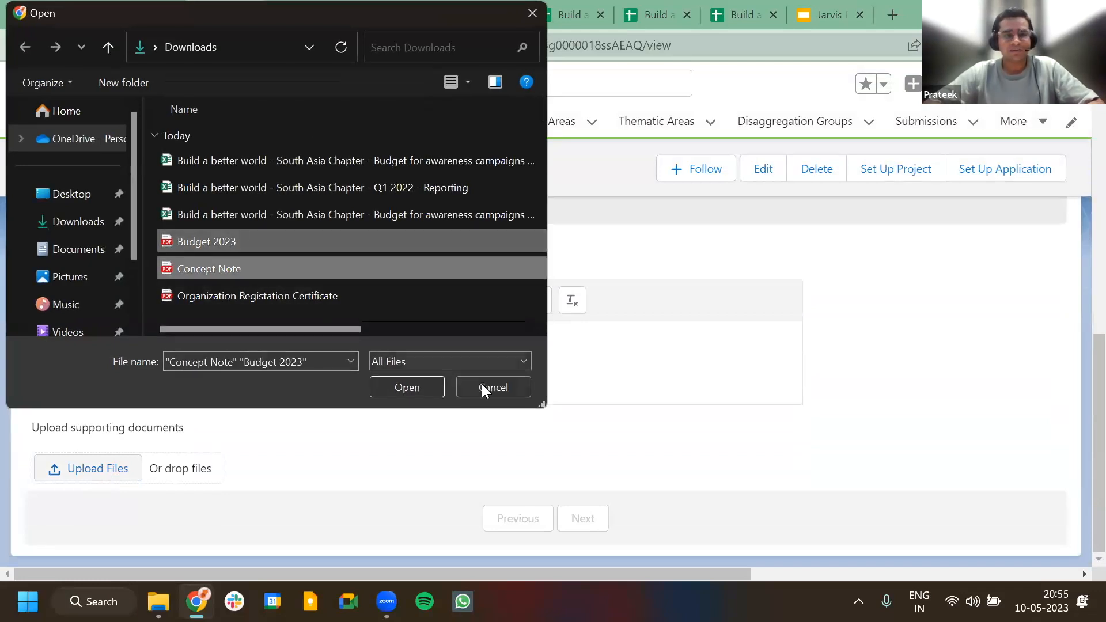
left_click(406, 387)
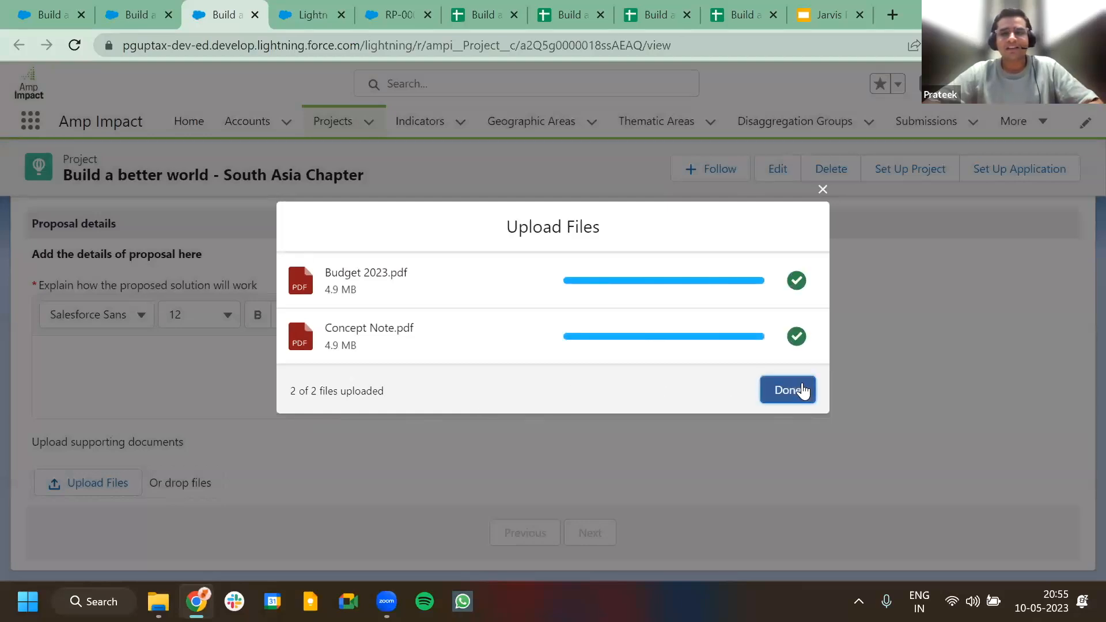
left_click(803, 390)
scroll(259, 479, "down", 1)
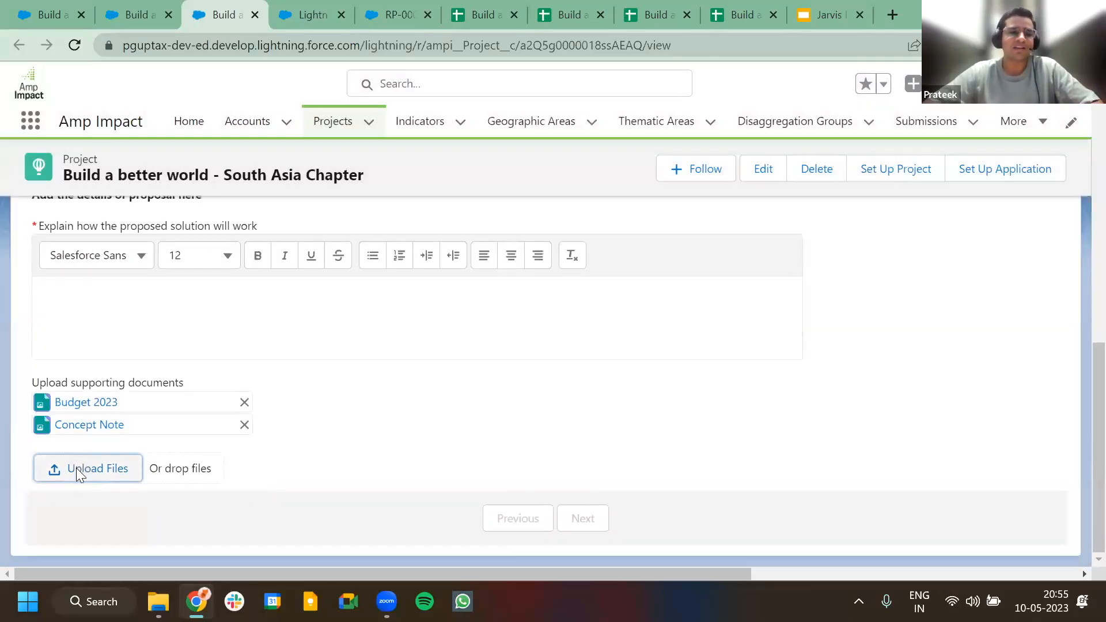
scroll(76, 468, "up", 1)
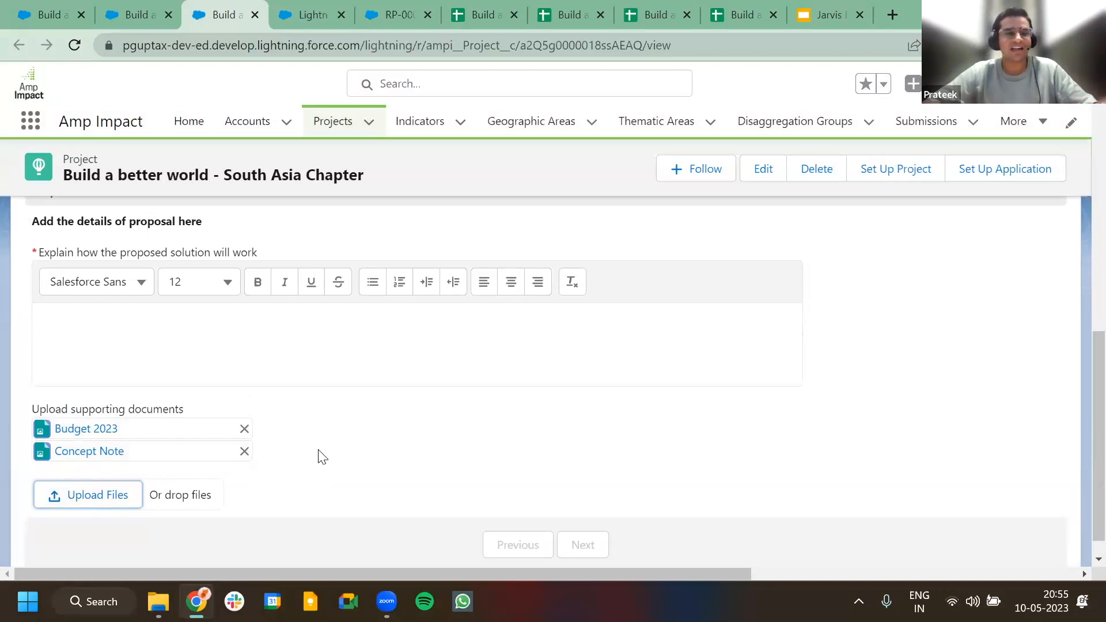
Step: In the project's Awareness campaigns framework, set the code of the "Make young women aware about gender rights" objective to 1.3
scroll(322, 456, "up", 4)
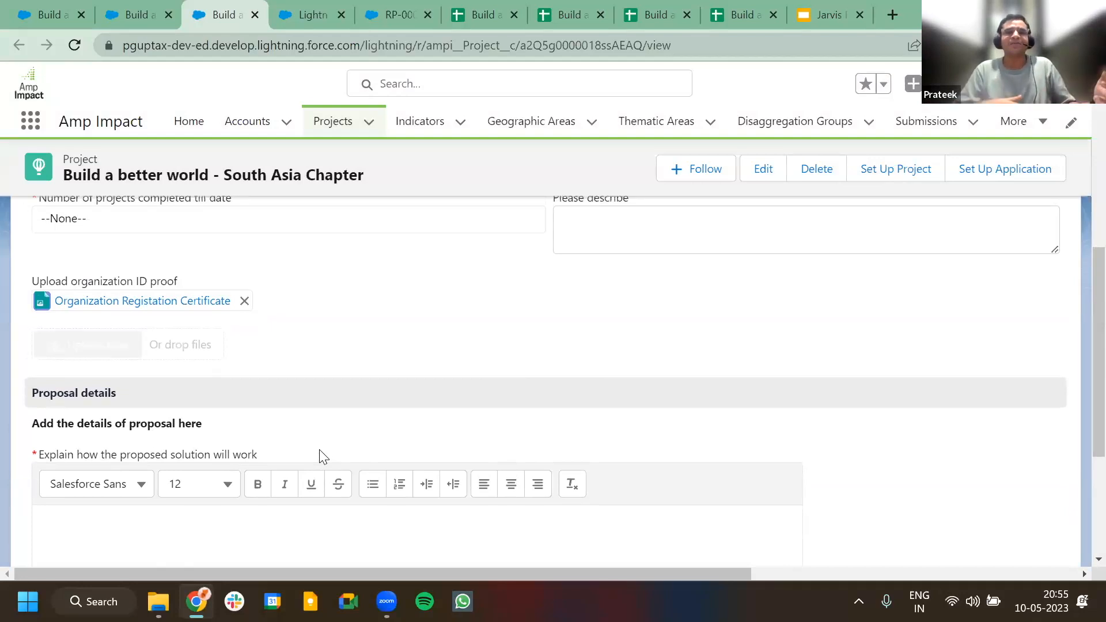
scroll(322, 456, "up", 3)
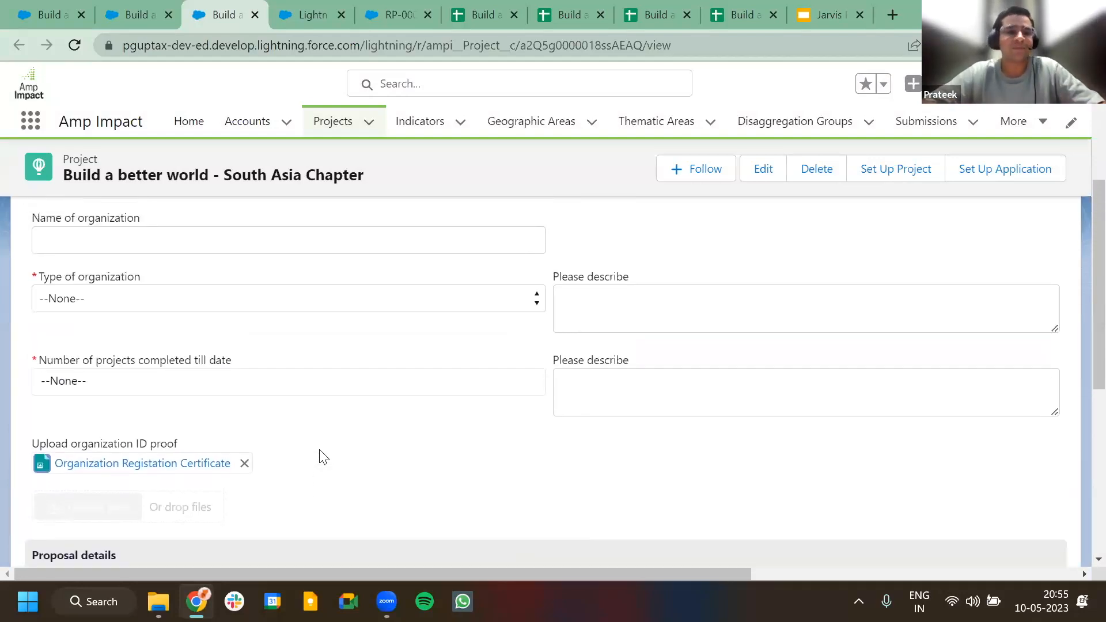
scroll(322, 456, "up", 3)
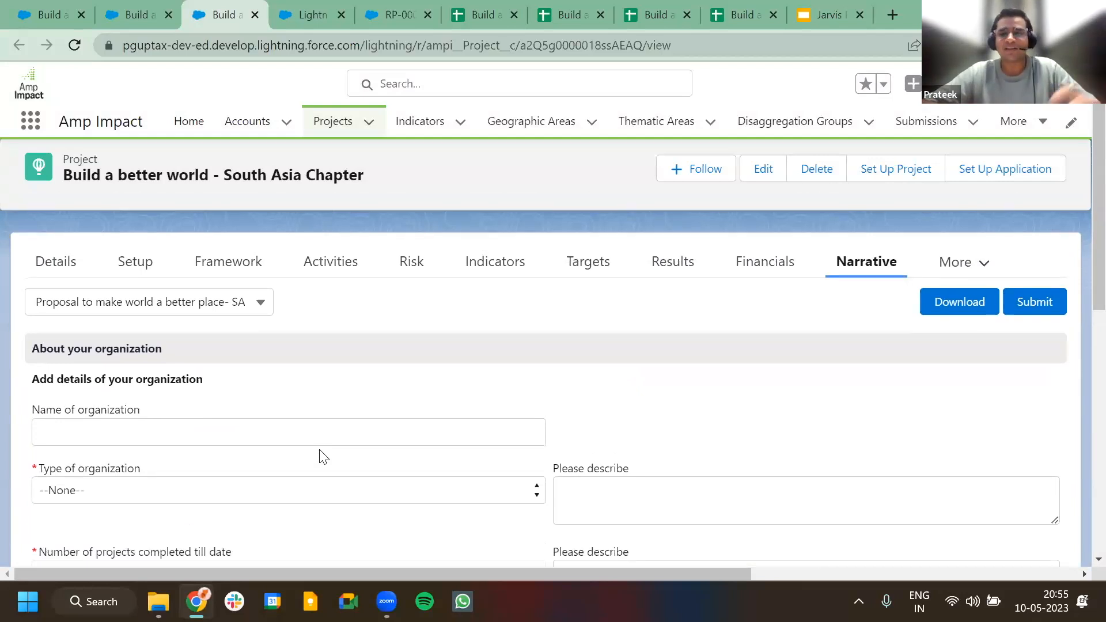
scroll(321, 449, "up", 1)
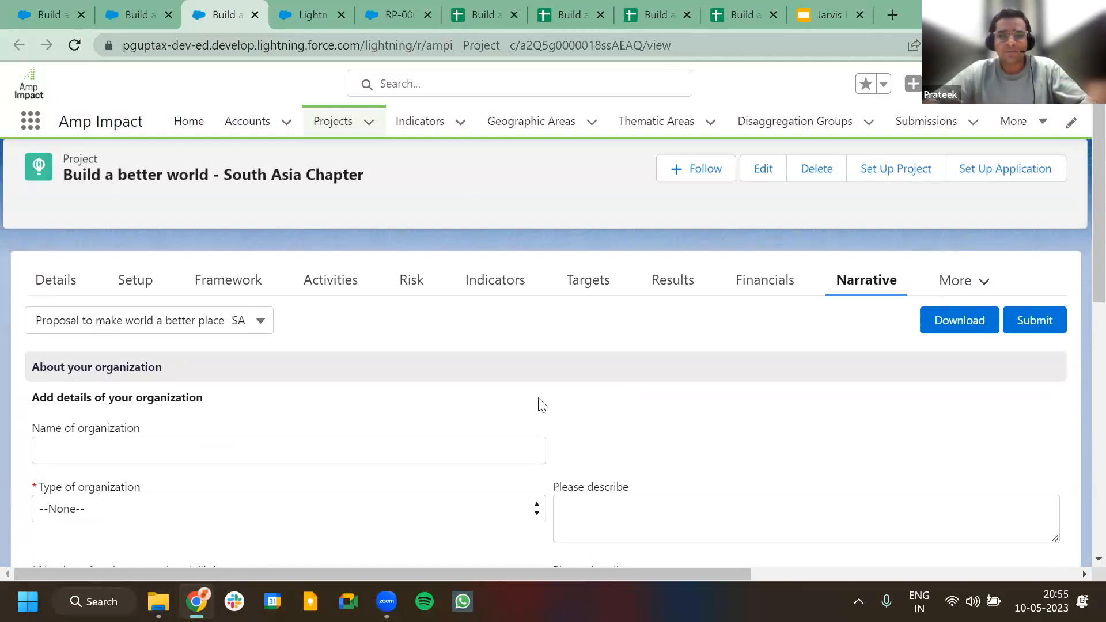
left_click(234, 286)
scroll(370, 331, "down", 2)
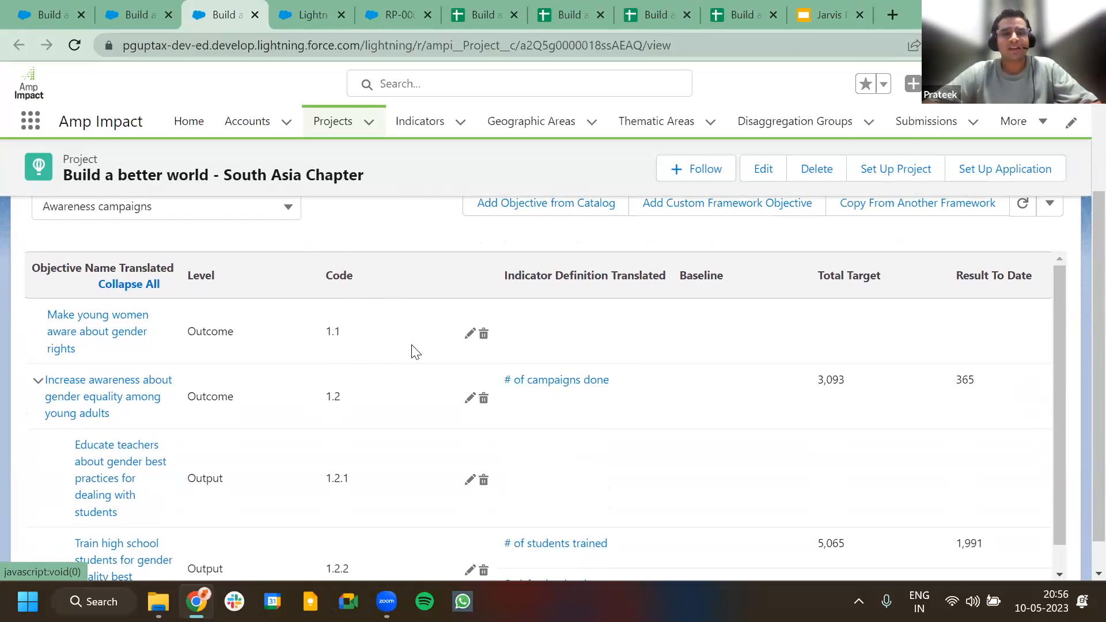
left_click(471, 339)
left_click(469, 340)
left_click(413, 378)
key("BackSpace")
type("3")
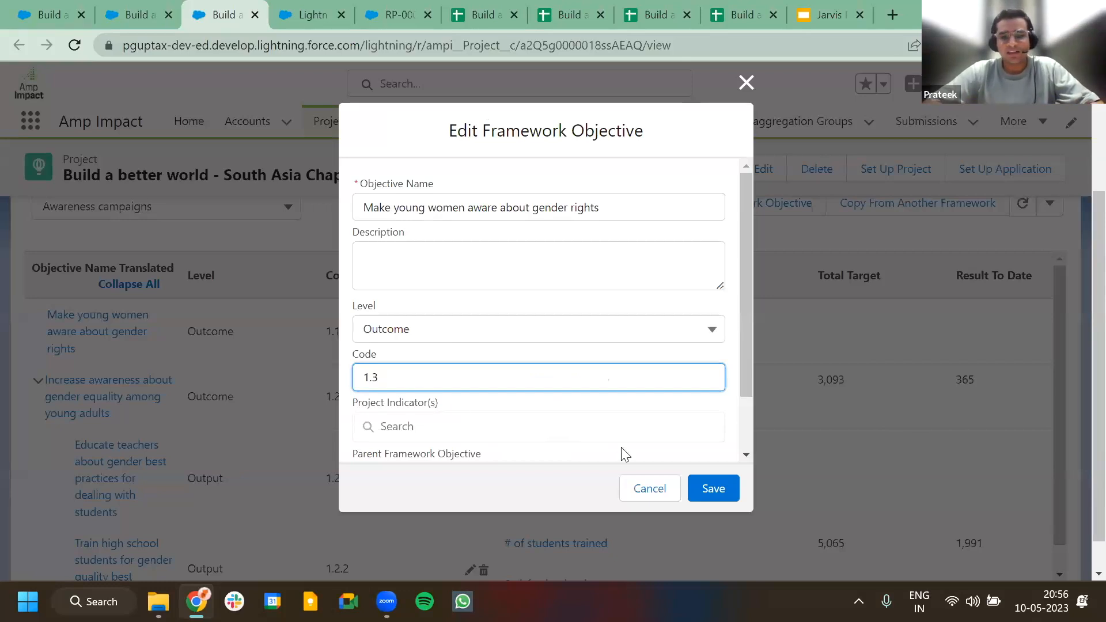
left_click(712, 487)
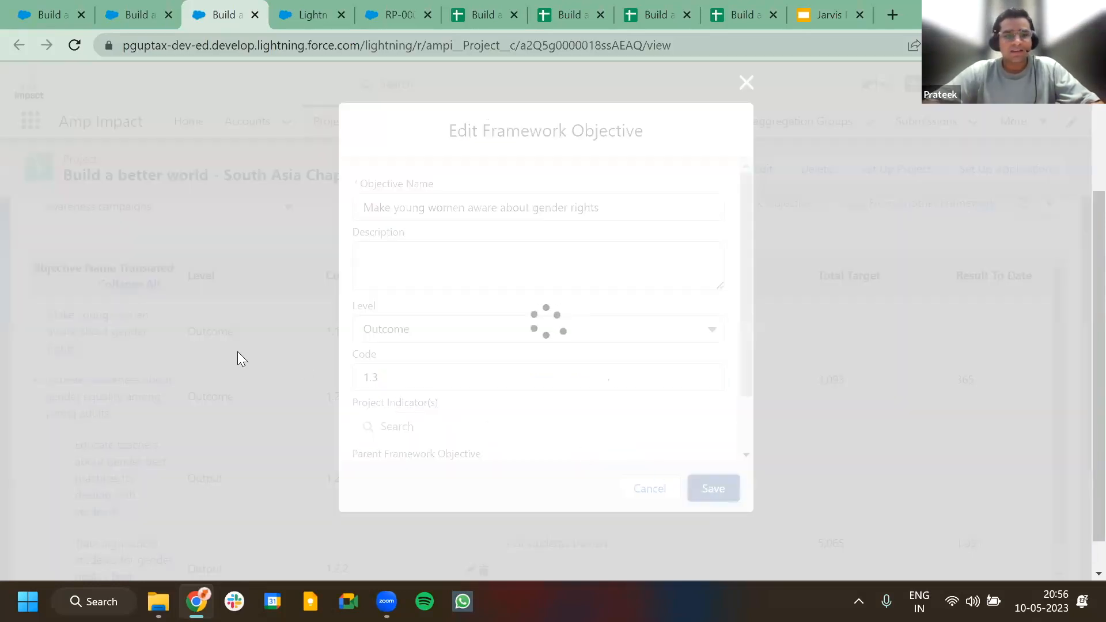
scroll(280, 363, "down", 1)
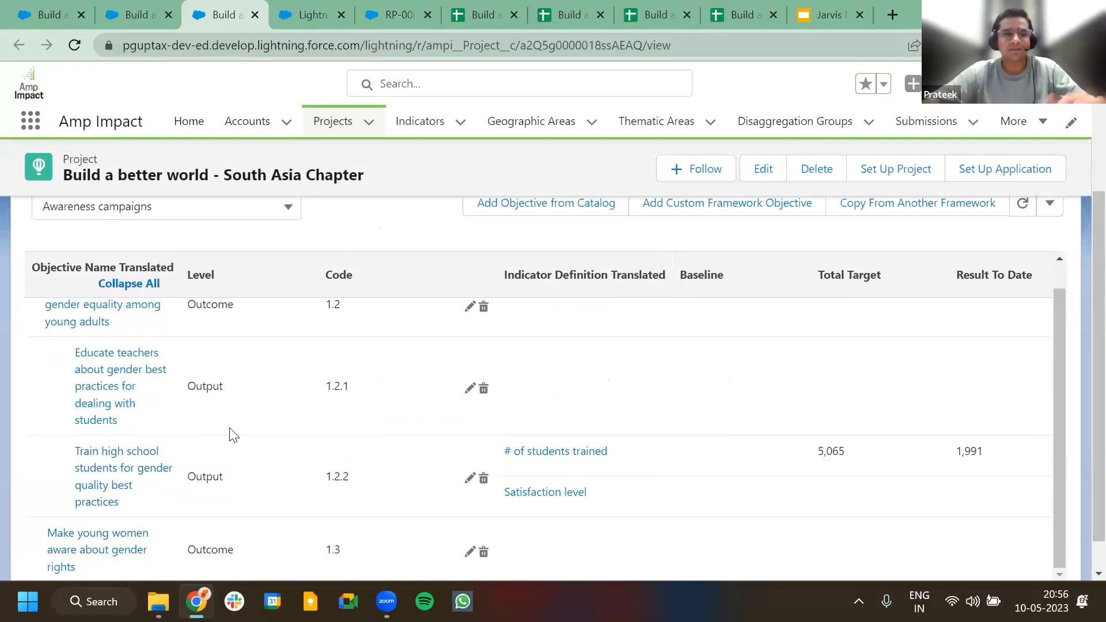
scroll(230, 435, "up", 1)
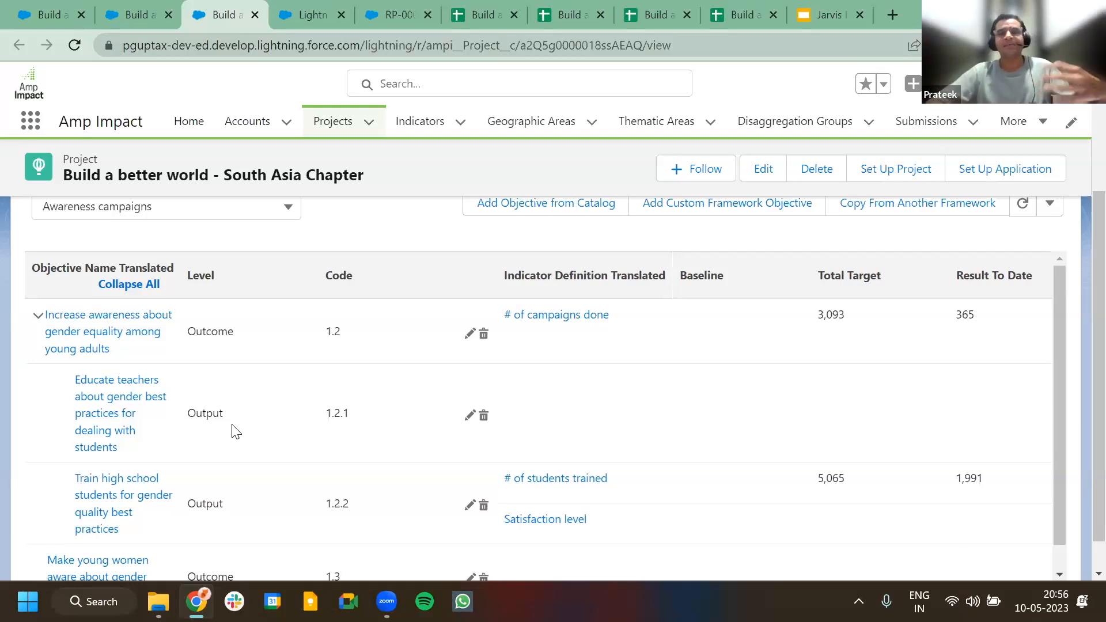
Step: Switch between the project's framework and activities, and view the Gantt chart of the Influencer campaigns 2023 implementation plan
scroll(233, 434, "up", 1)
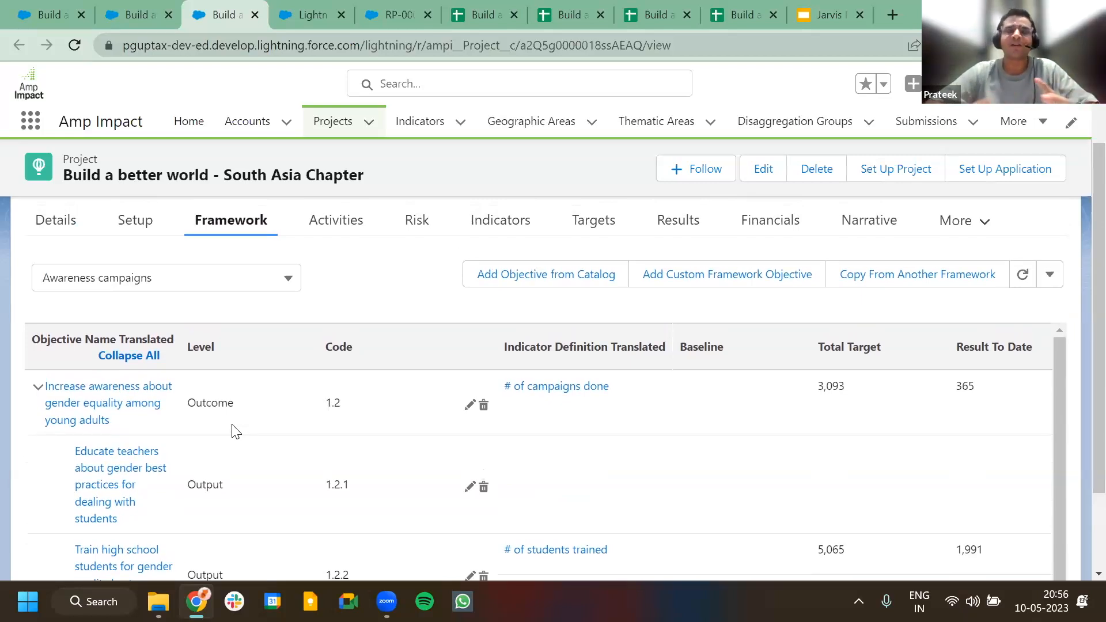
scroll(233, 432, "up", 1)
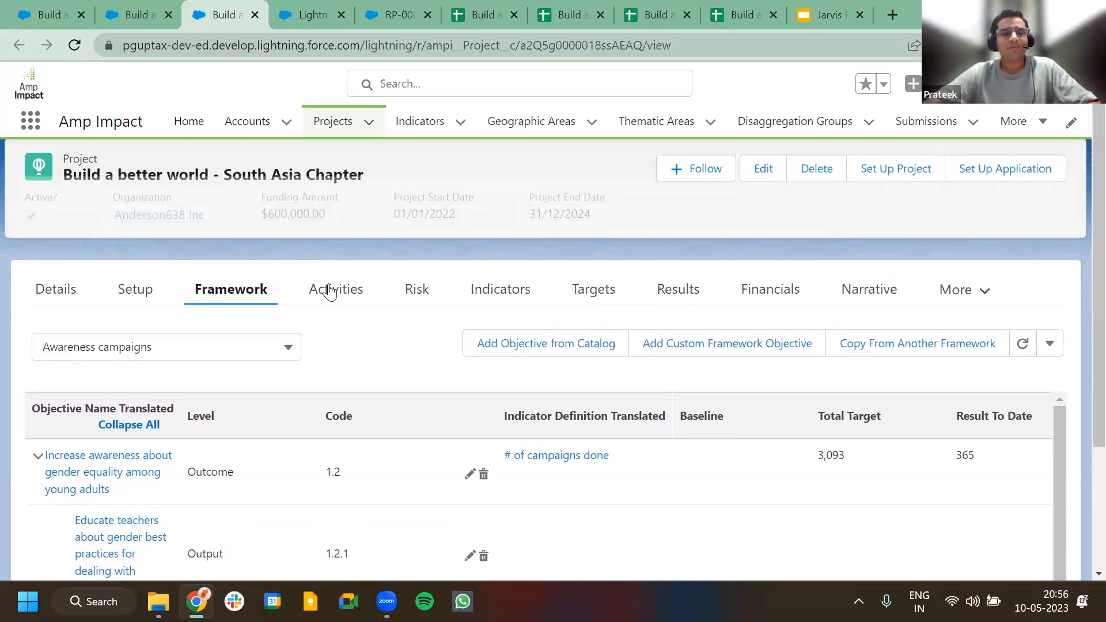
left_click(343, 294)
left_click(254, 288)
scroll(384, 332, "down", 1)
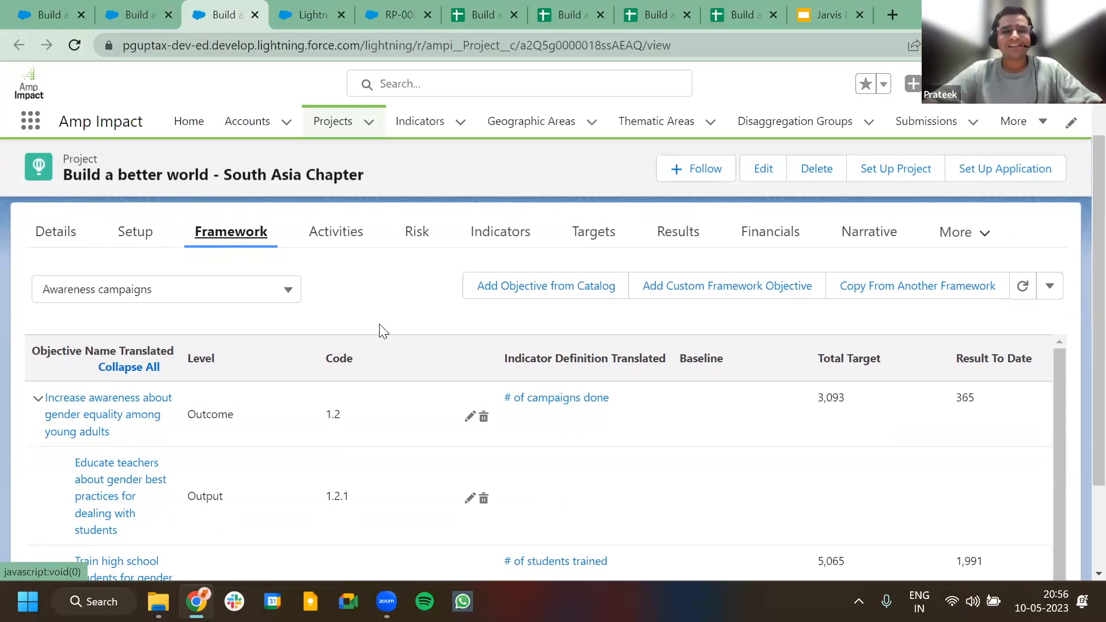
left_click(345, 232)
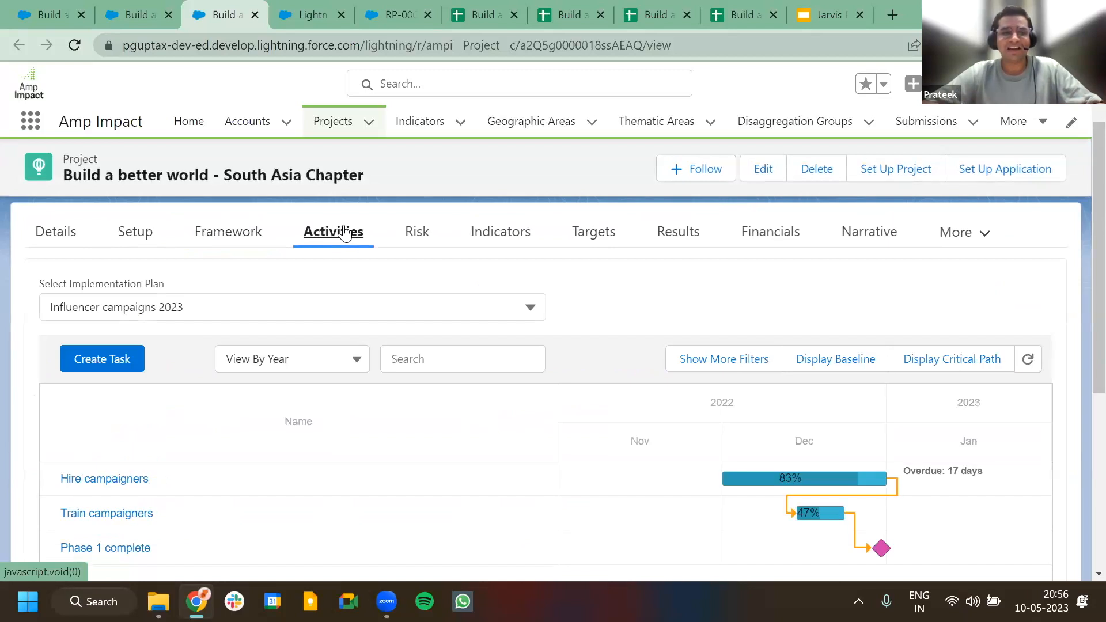
scroll(346, 232, "down", 1)
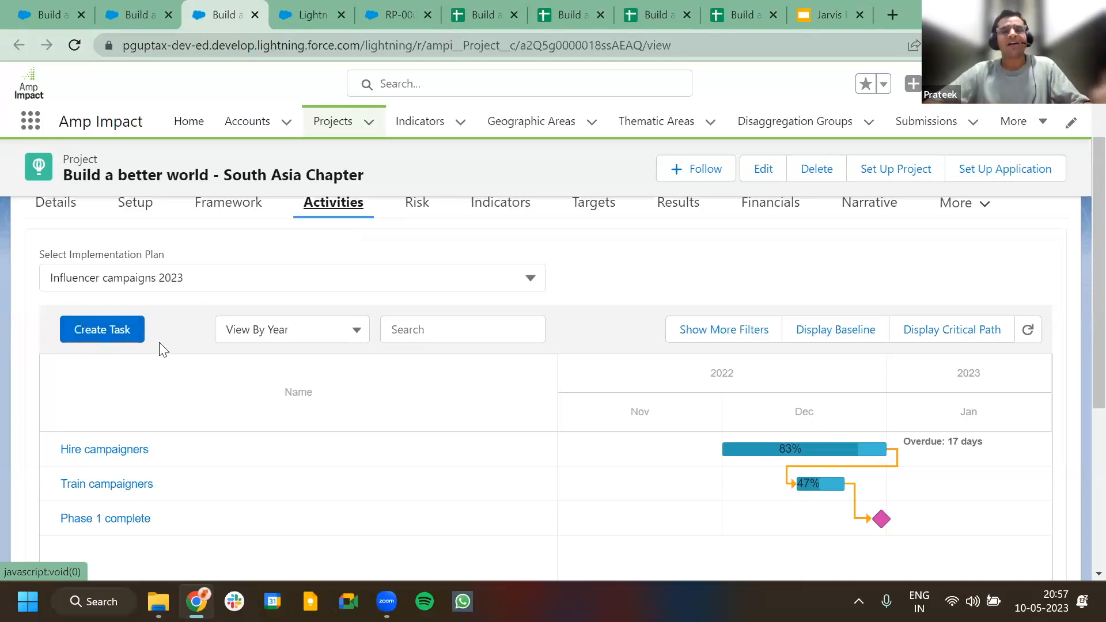
Step: Open a new activity form for the Influencer campaigns 2023 plan, look through its fields and close it without saving
left_click(115, 333)
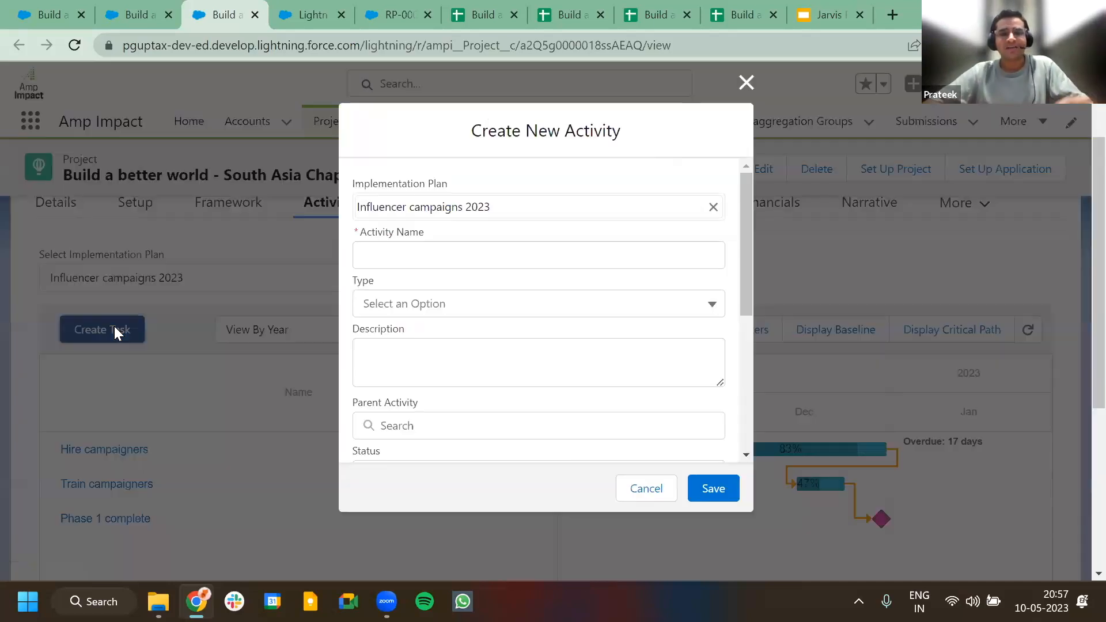
scroll(397, 341, "down", 2)
scroll(397, 341, "up", 3)
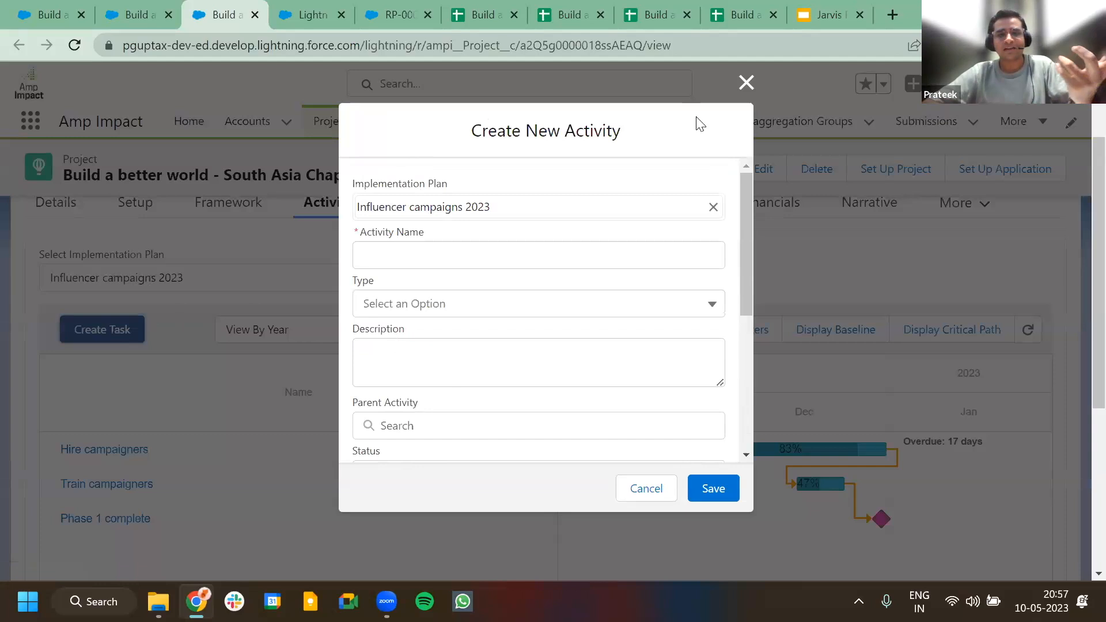
left_click(746, 84)
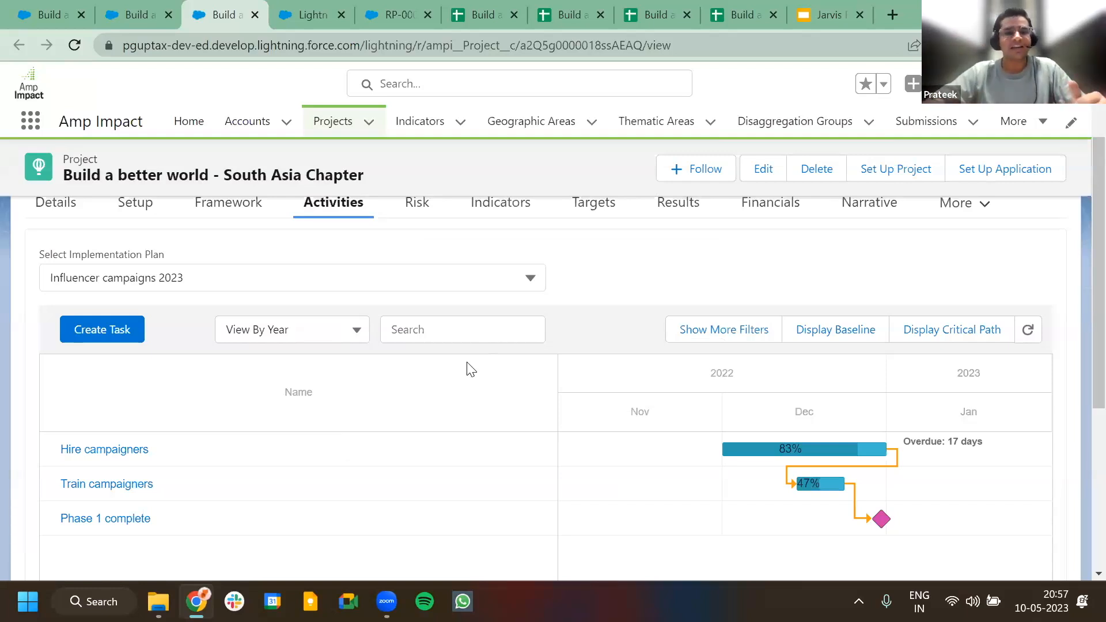
scroll(471, 369, "up", 2)
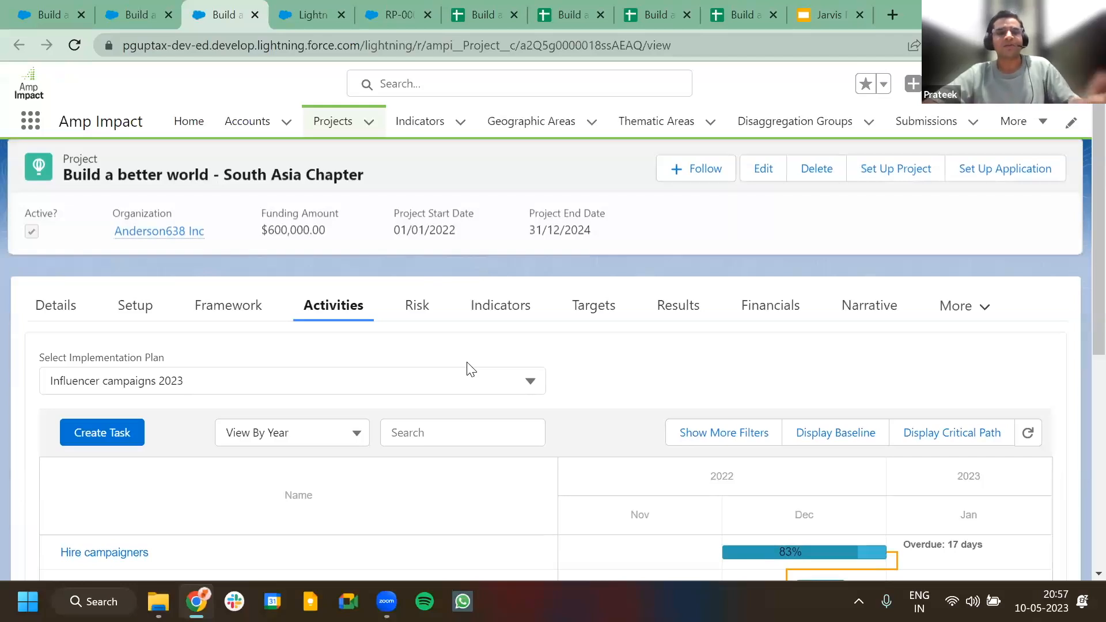
scroll(471, 369, "down", 1)
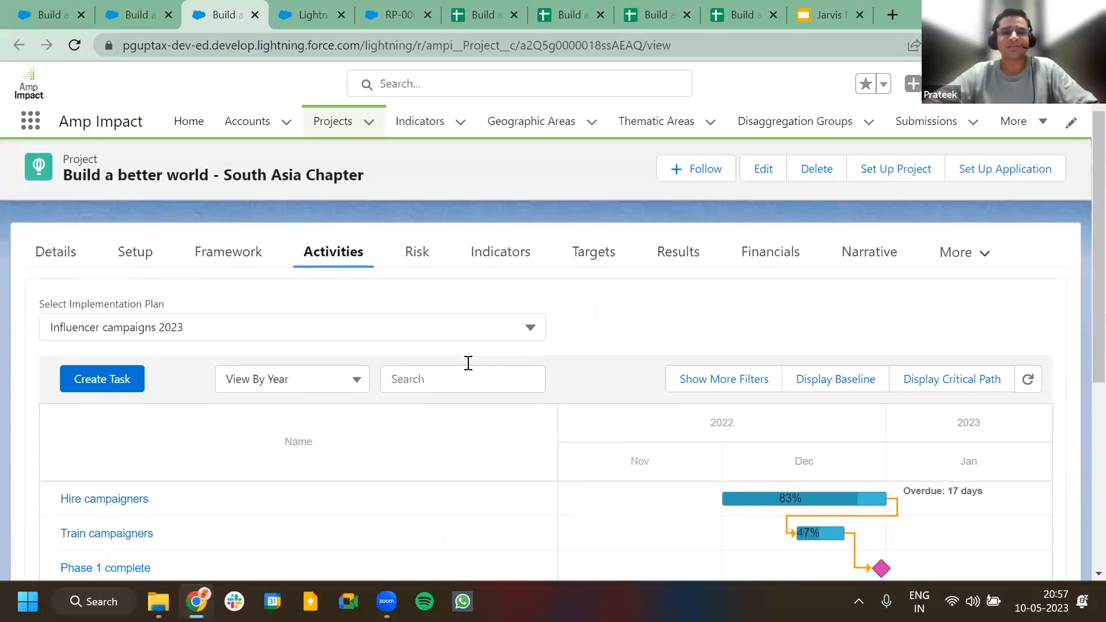
scroll(468, 364, "down", 1)
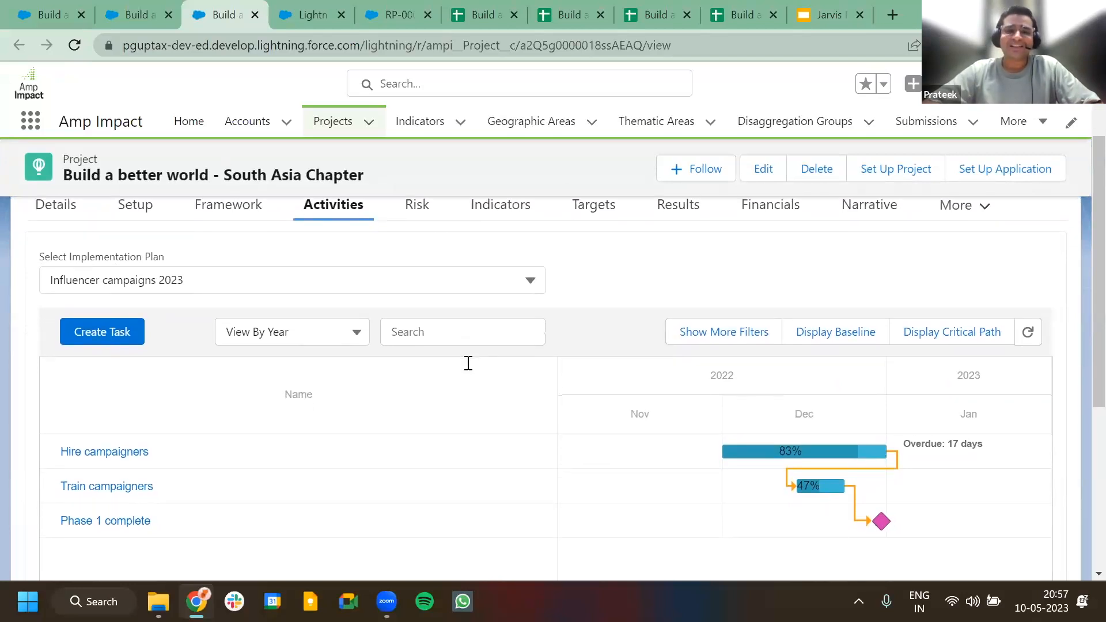
scroll(468, 364, "up", 1)
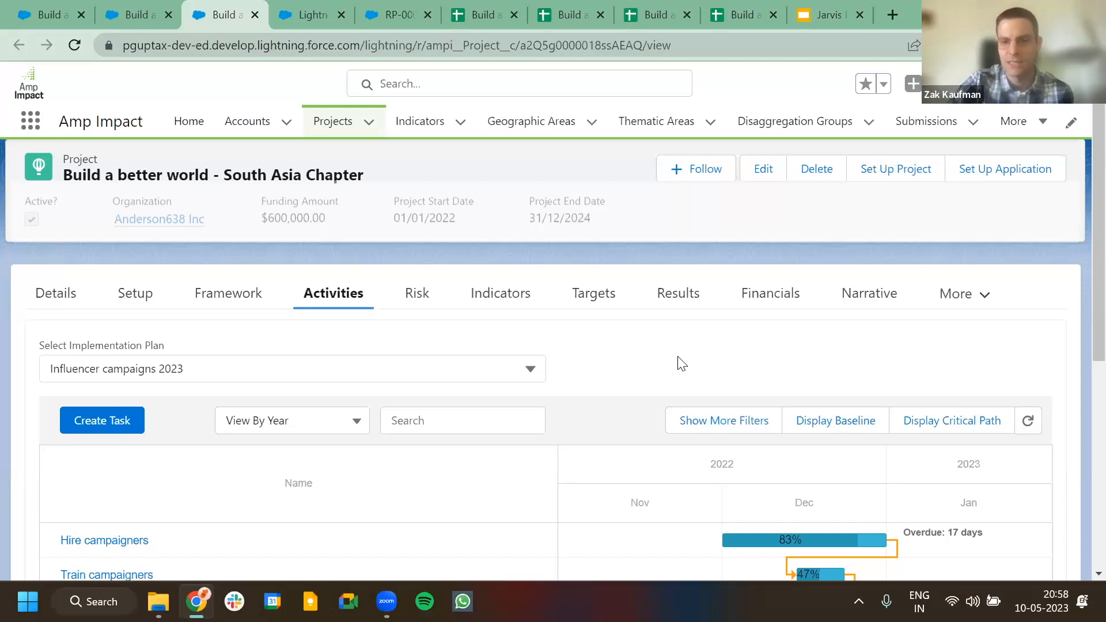
key("alt+Tab")
key("alt+Tab")
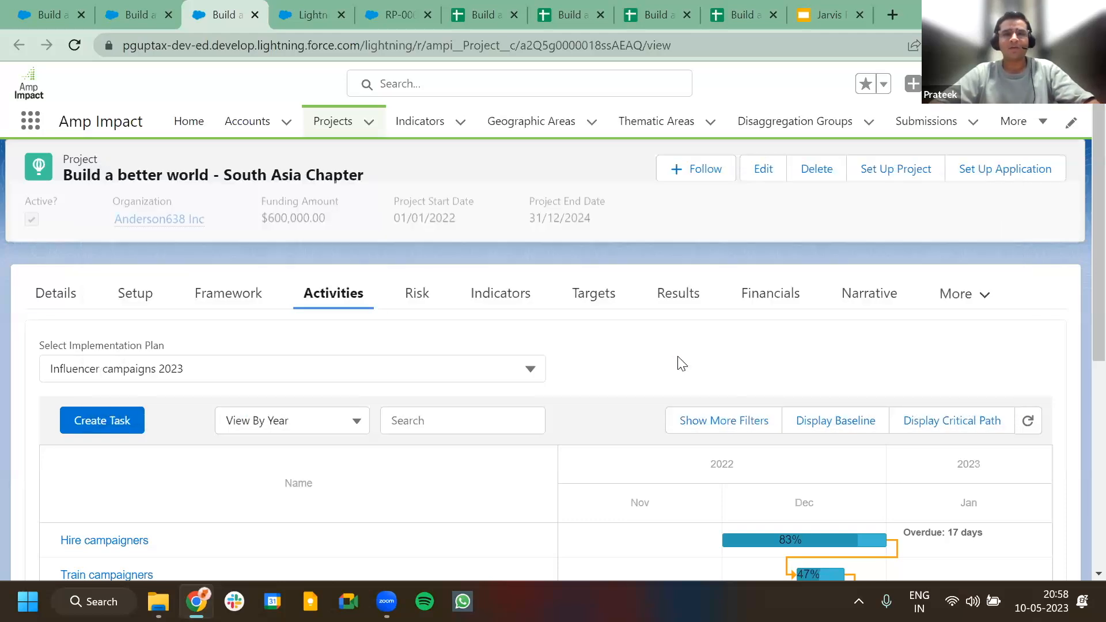